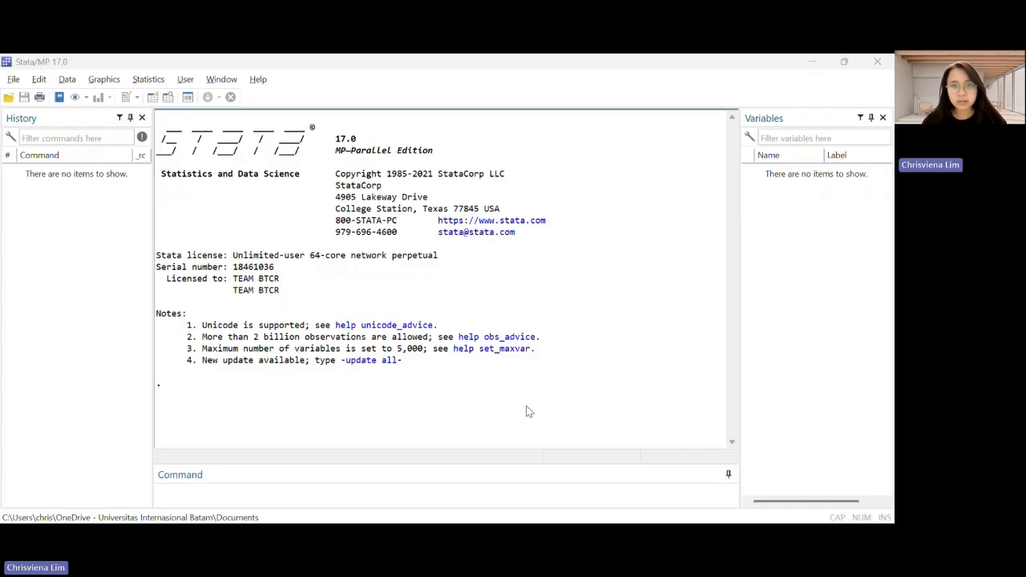
pyautogui.click(428, 407)
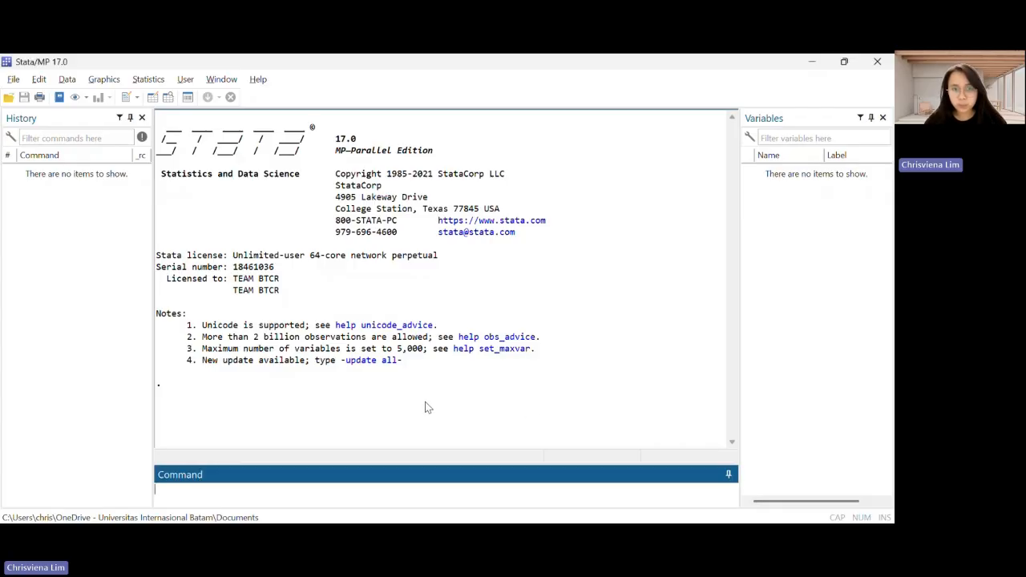
pyautogui.hotkey('alt', 'Tab')
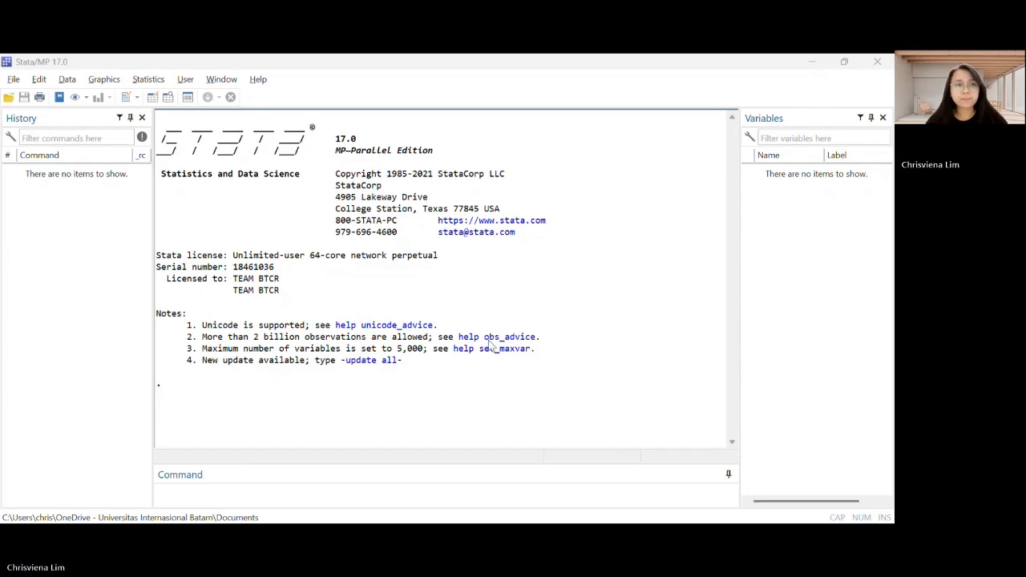
# Begin a new log file and choose the Statistika Penelitian folder under Accounting > Semester 5 as its location
pyautogui.click(14, 80)
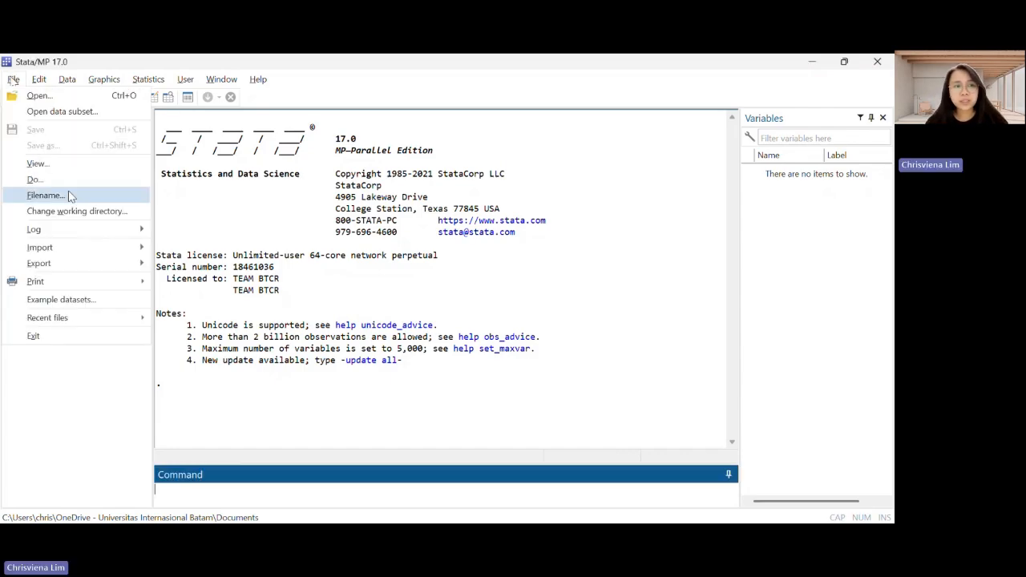
pyautogui.moveTo(80, 235)
pyautogui.click(189, 231)
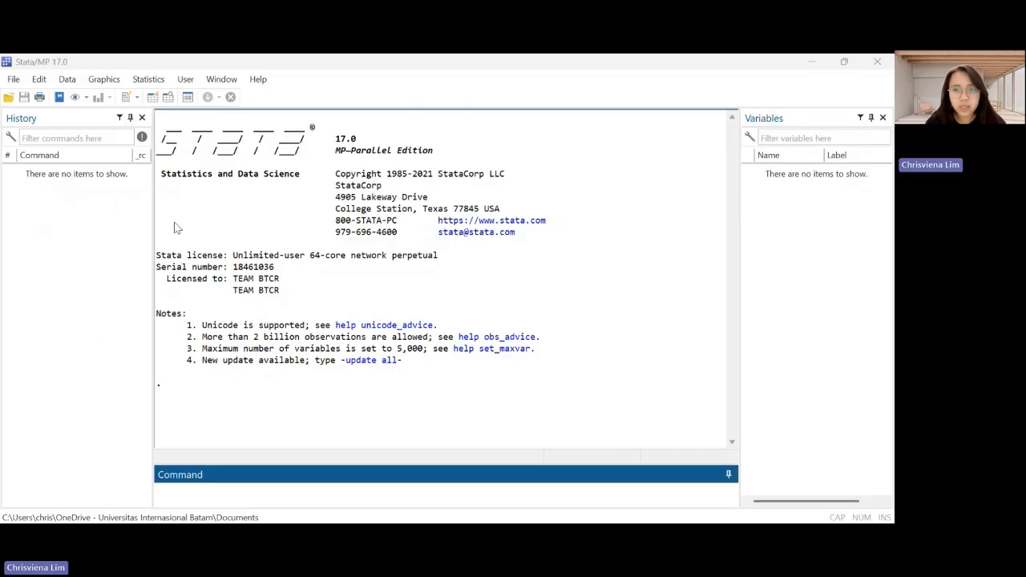
pyautogui.click(81, 269)
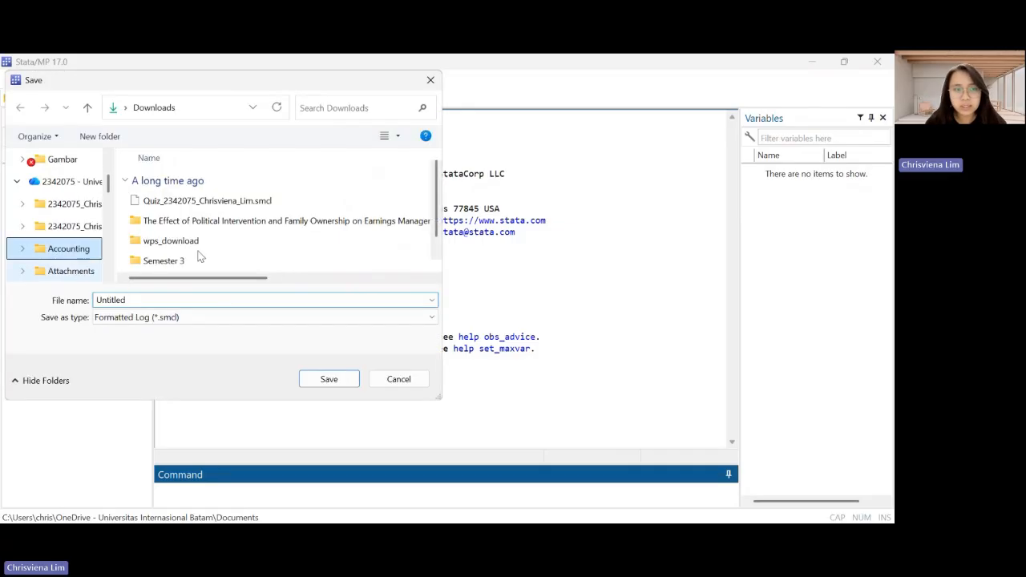
pyautogui.doubleClick(209, 265)
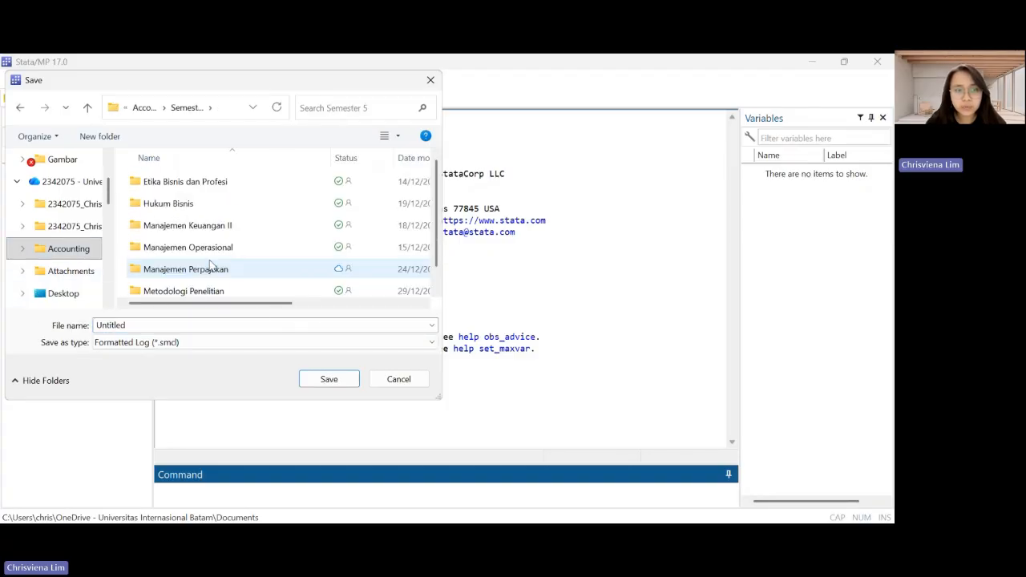
pyautogui.scroll(-1, 209, 265)
pyautogui.doubleClick(196, 292)
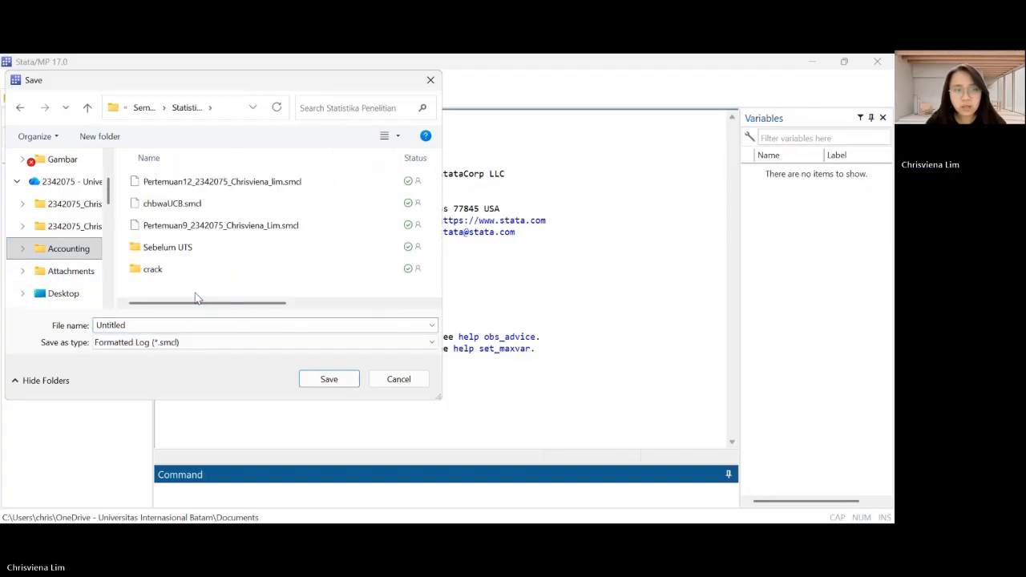
# Name the log with the student number and full name followed by "_Stata_UAS", and save it as type Log (*.log)
pyautogui.doubleClick(172, 325)
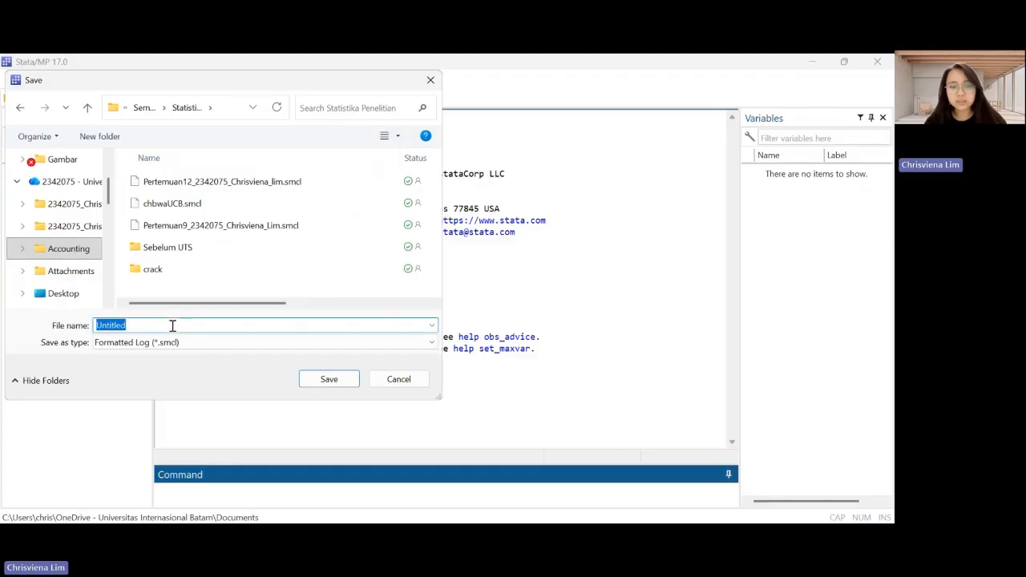
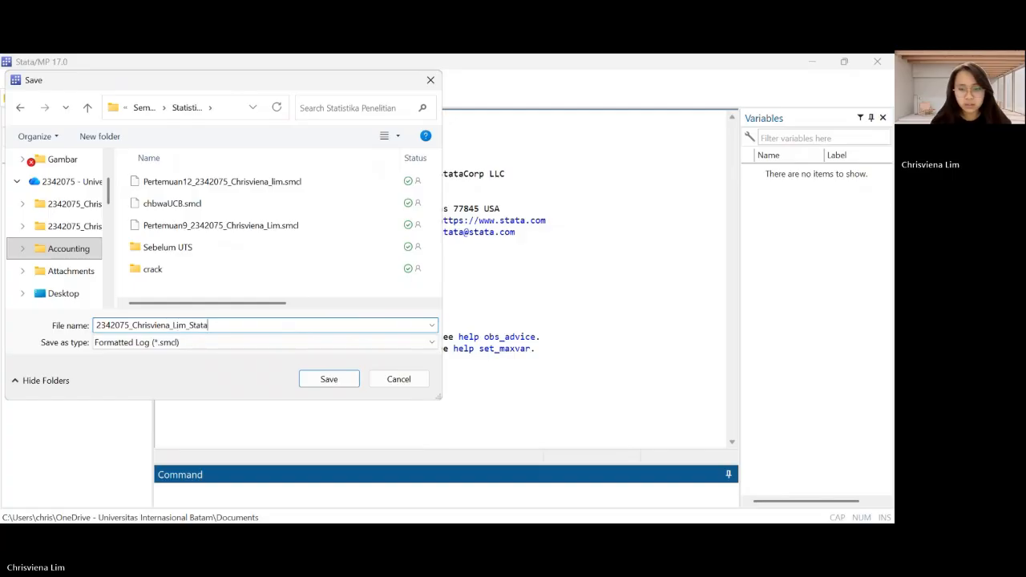
pyautogui.write('_UAS')
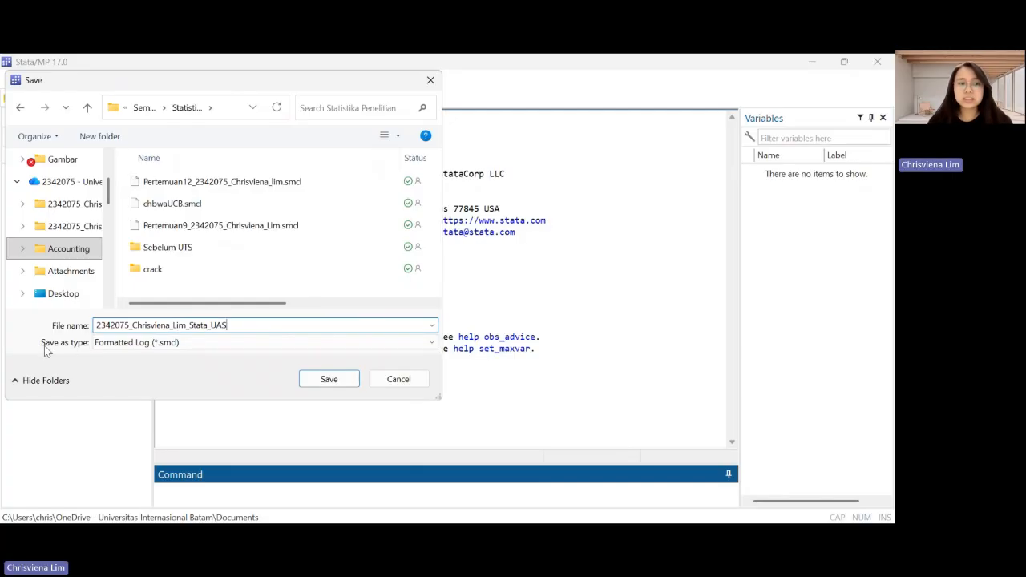
pyautogui.click(97, 347)
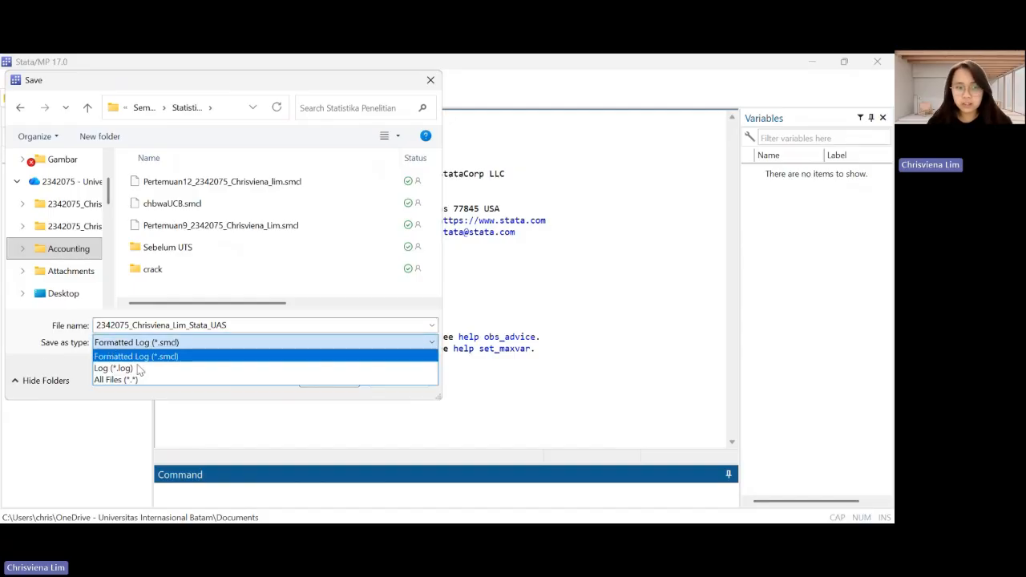
pyautogui.click(143, 369)
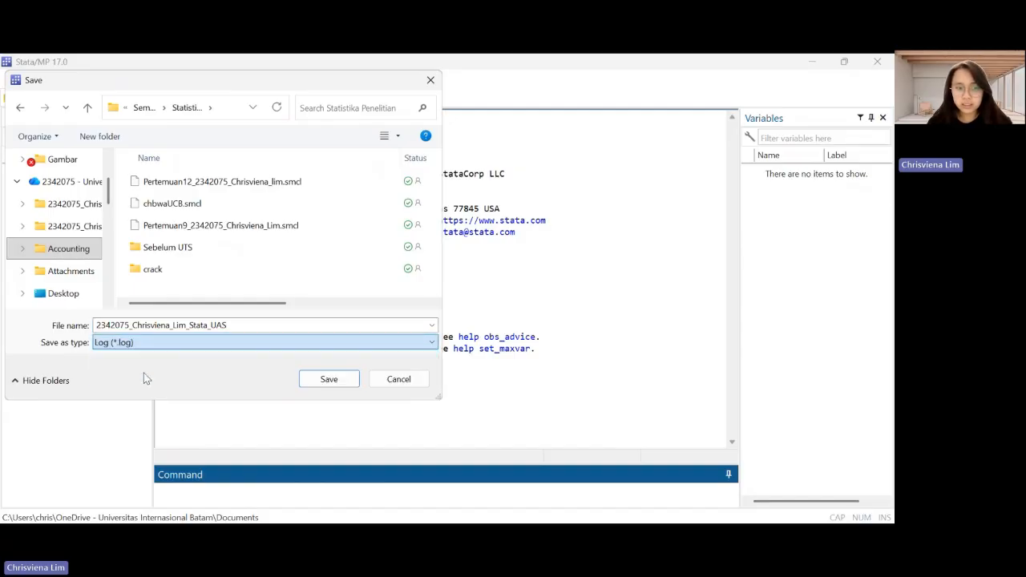
pyautogui.click(329, 380)
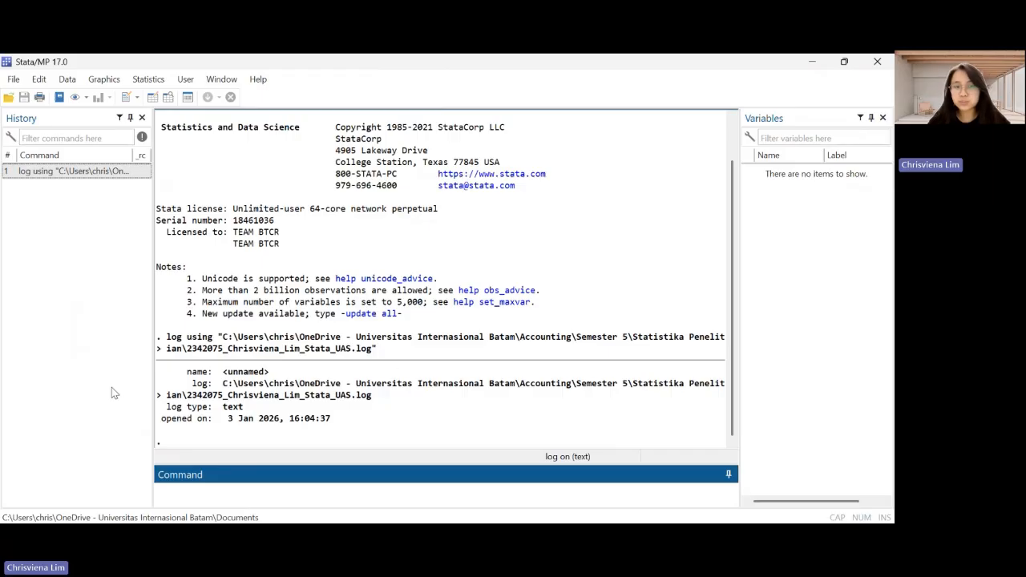
# Import the Excel spreadsheet Data.xlsx from the Downloads folder, using its first row as variable names
pyautogui.hotkey('alt', 'Tab')
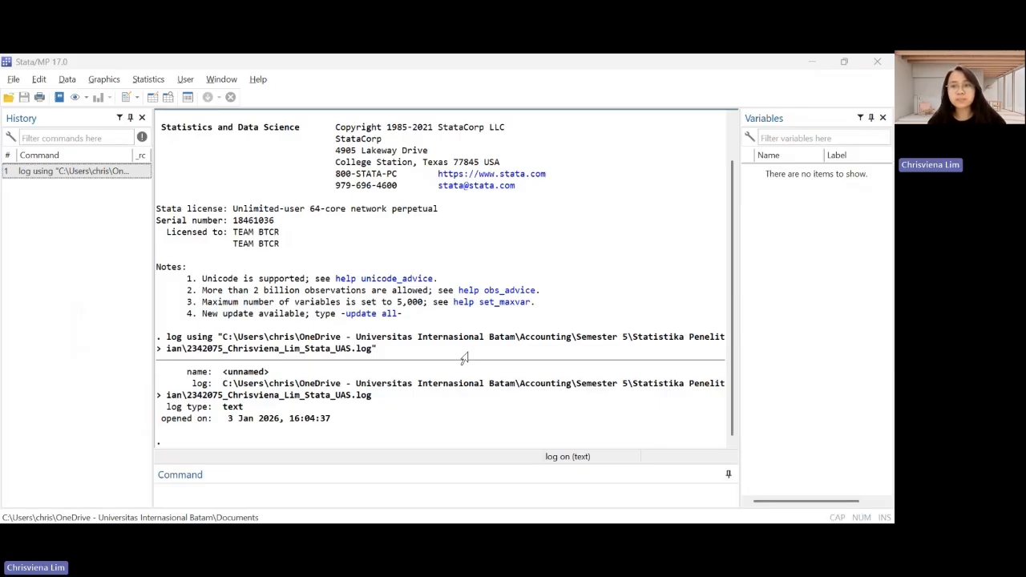
pyautogui.click(18, 78)
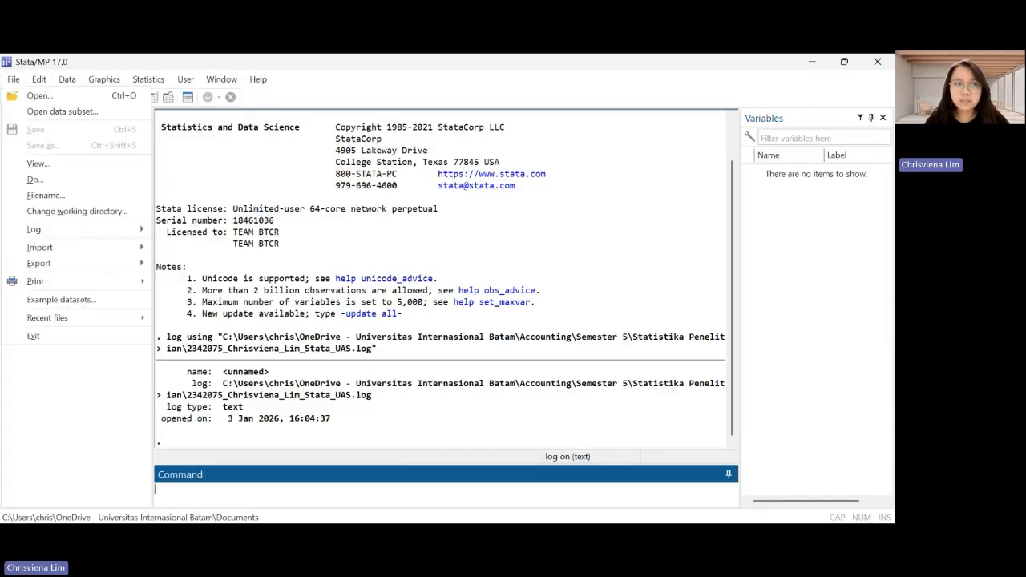
pyautogui.moveTo(110, 251)
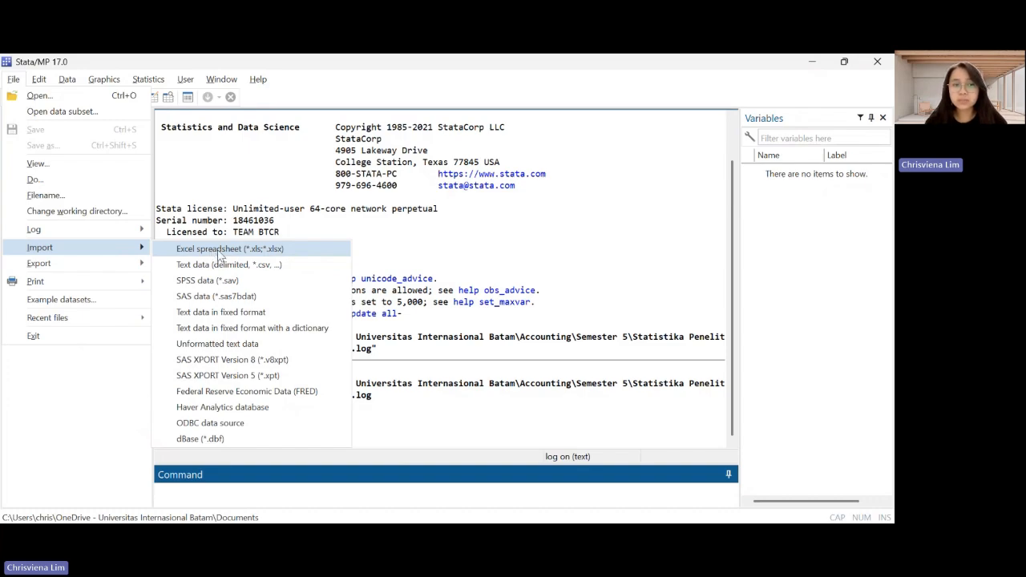
pyautogui.click(301, 251)
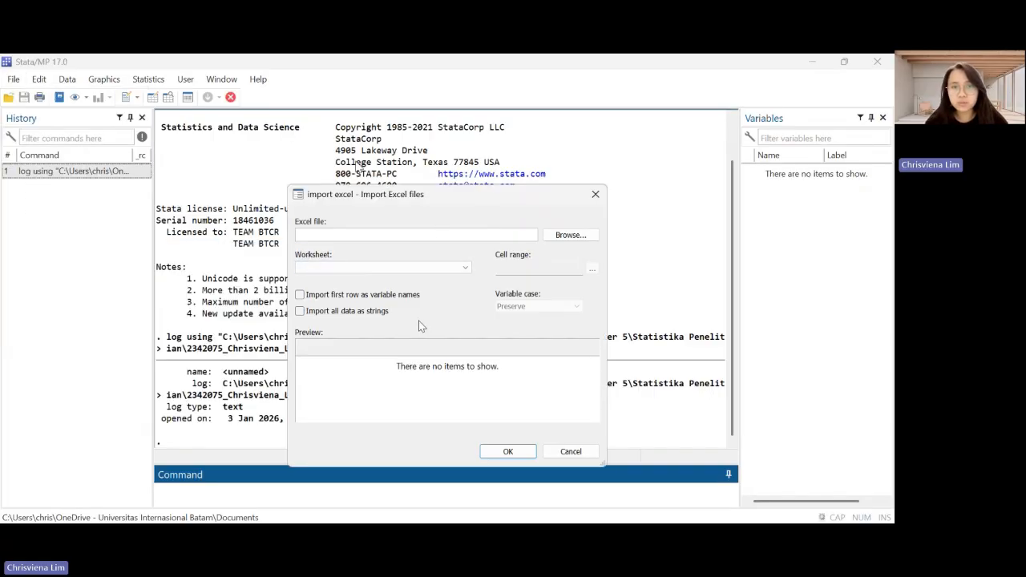
pyautogui.click(570, 237)
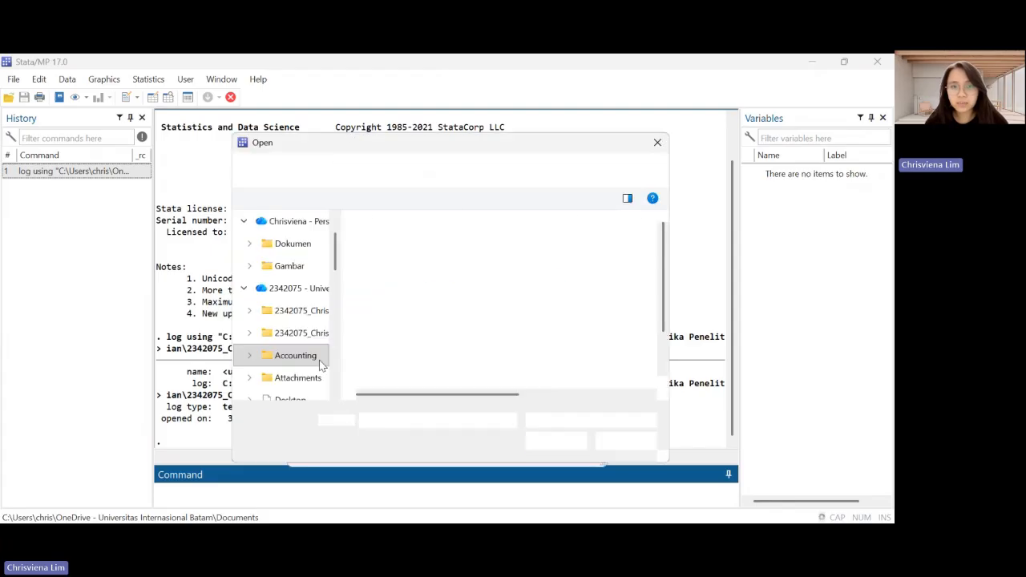
pyautogui.scroll(-5, 313, 366)
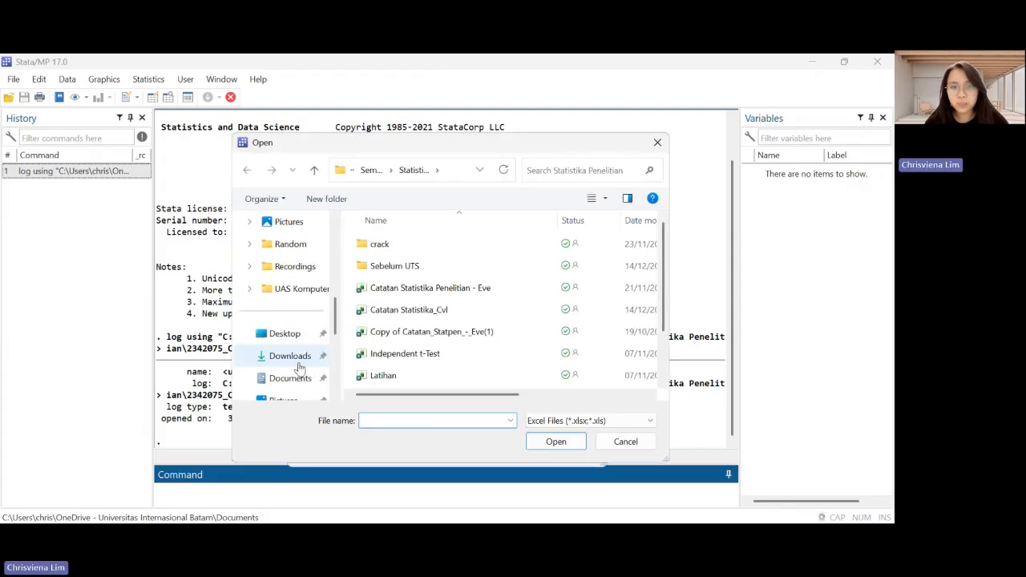
pyautogui.click(296, 362)
pyautogui.click(473, 257)
pyautogui.doubleClick(472, 256)
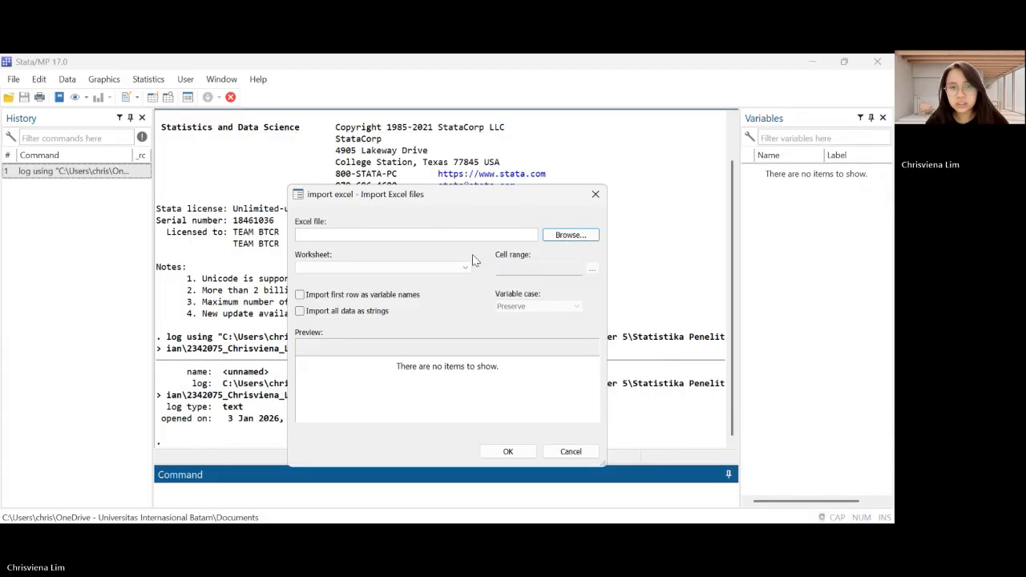
pyautogui.click(299, 295)
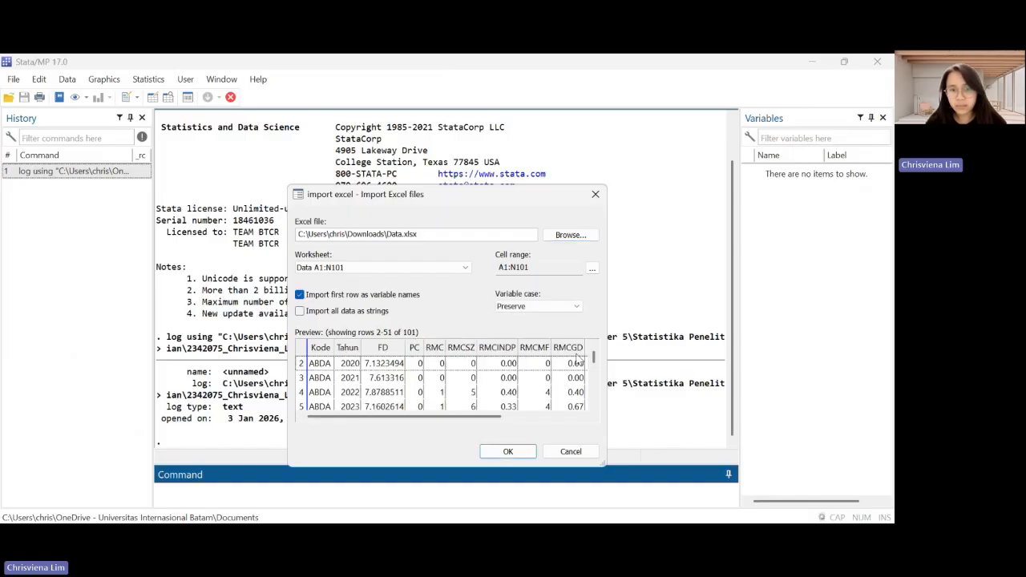
pyautogui.click(516, 451)
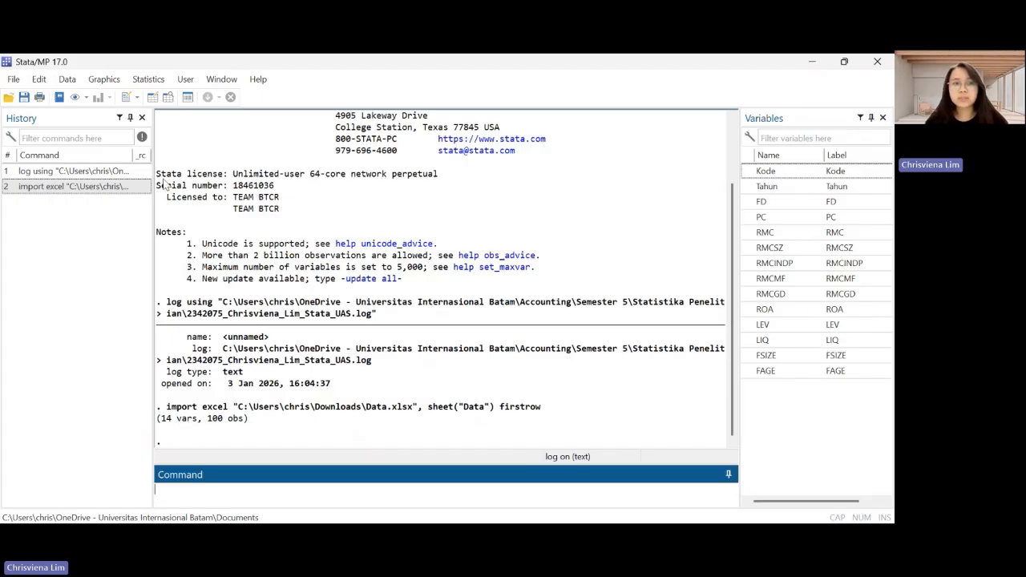
# Examine the imported dataset in the Data Editor from the first observation to the last
pyautogui.click(155, 97)
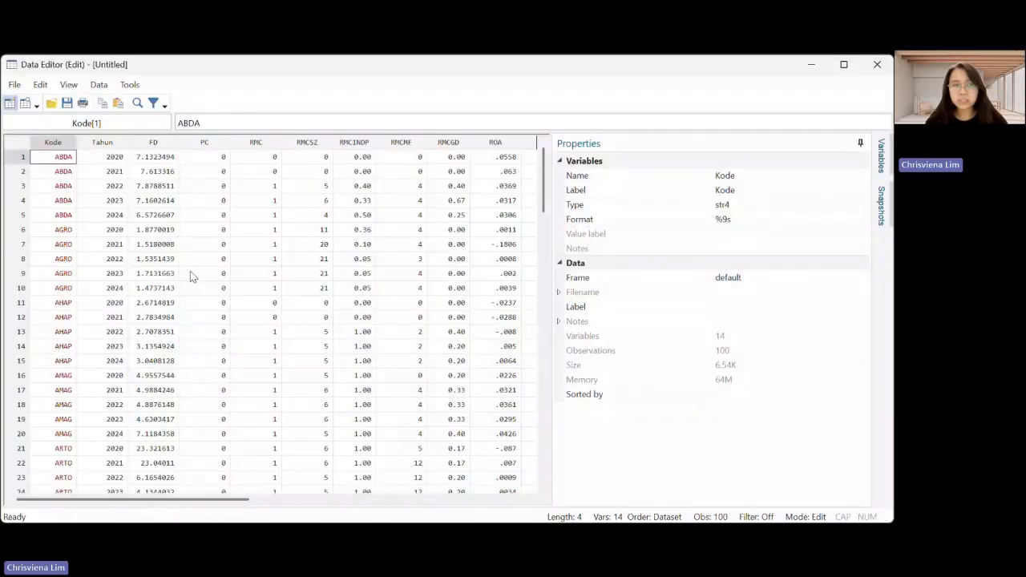
pyautogui.scroll(-5, 252, 382)
pyautogui.scroll(5, 252, 383)
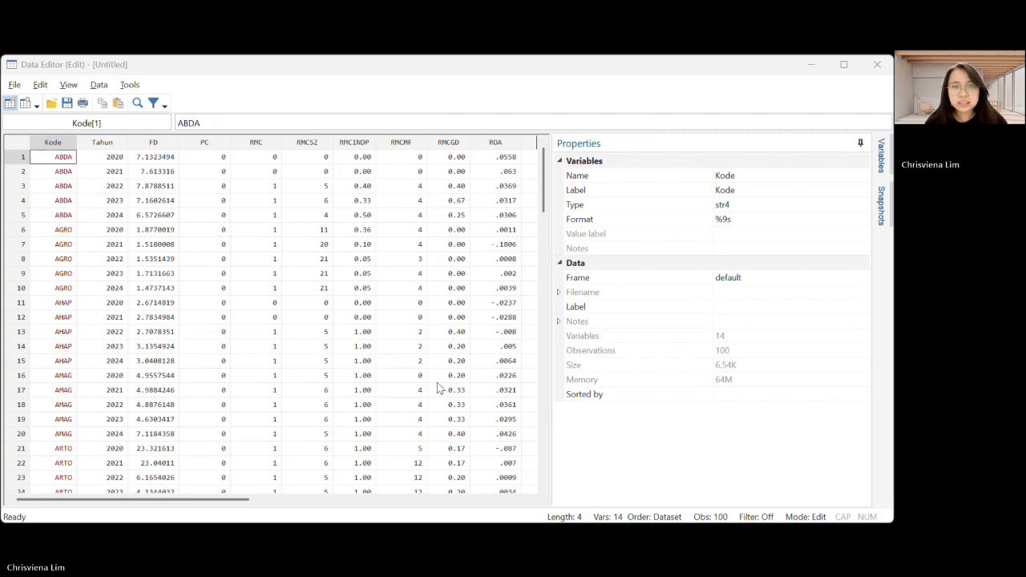
pyautogui.scroll(-20, 271, 389)
pyautogui.scroll(-13, 271, 389)
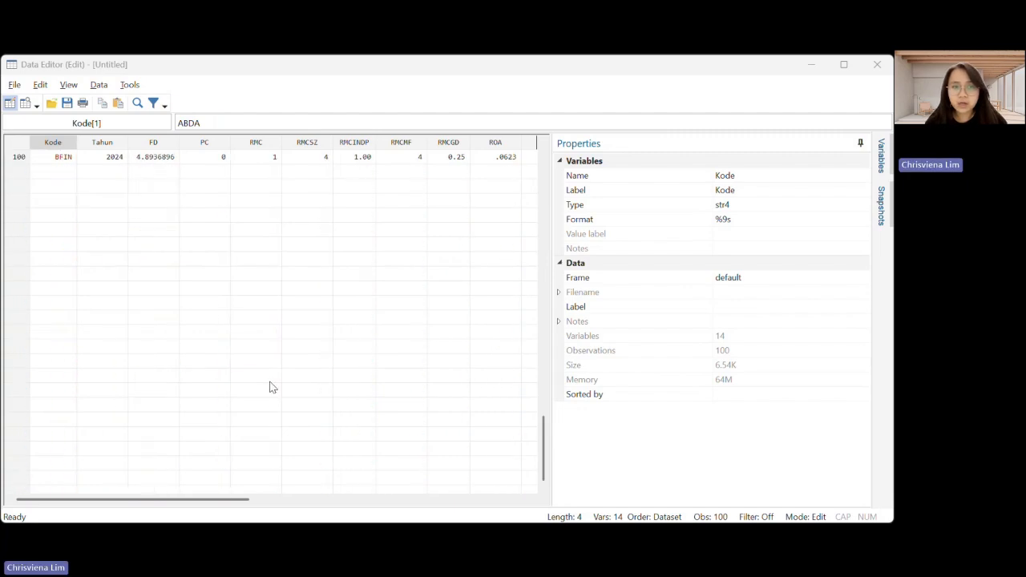
pyautogui.scroll(20, 270, 388)
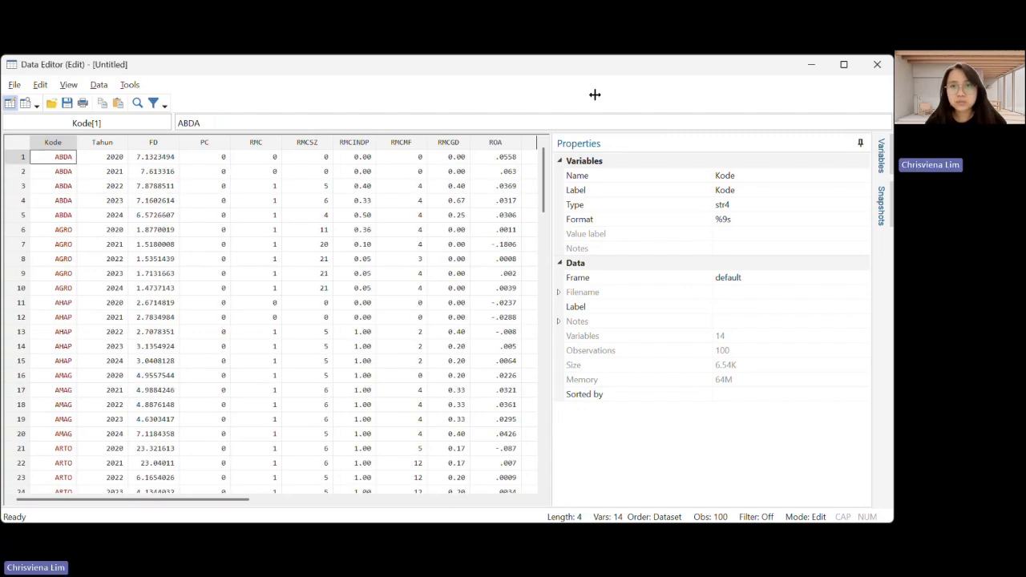
pyautogui.hotkey('alt', 'Tab')
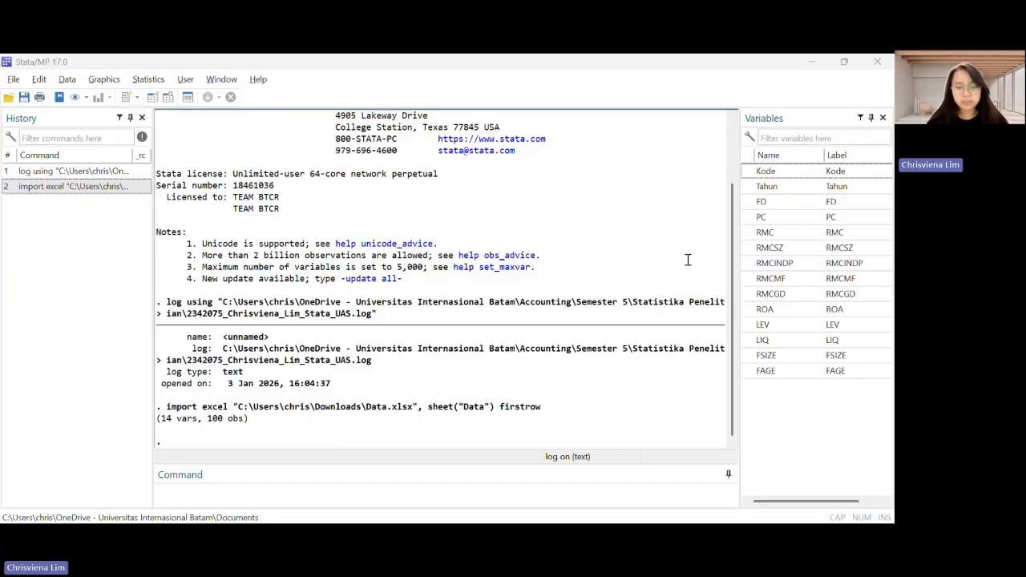
# Check all variables for missing values by running the mdesc command
pyautogui.click(255, 493)
pyautogui.write('mdesc')
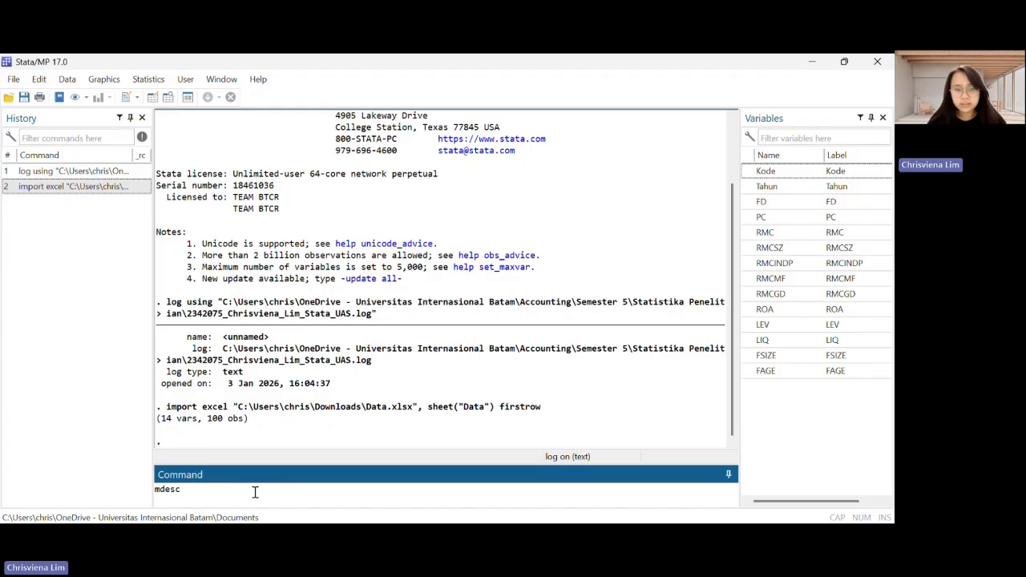
pyautogui.press('Return')
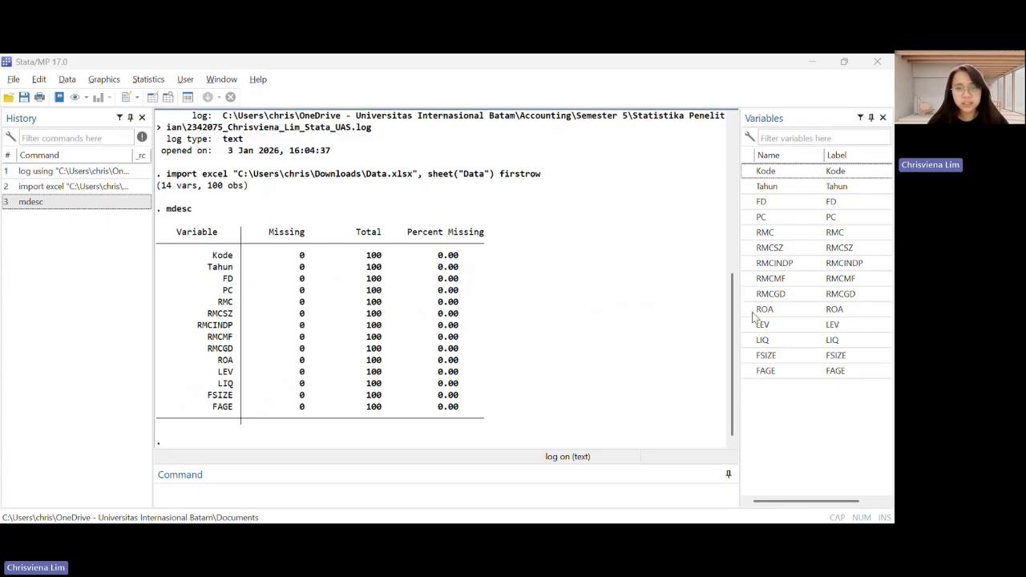
# Check the dataset for duplicate observations by running the command "duplicates report"
pyautogui.click(292, 491)
pyautogui.write('duplicates report')
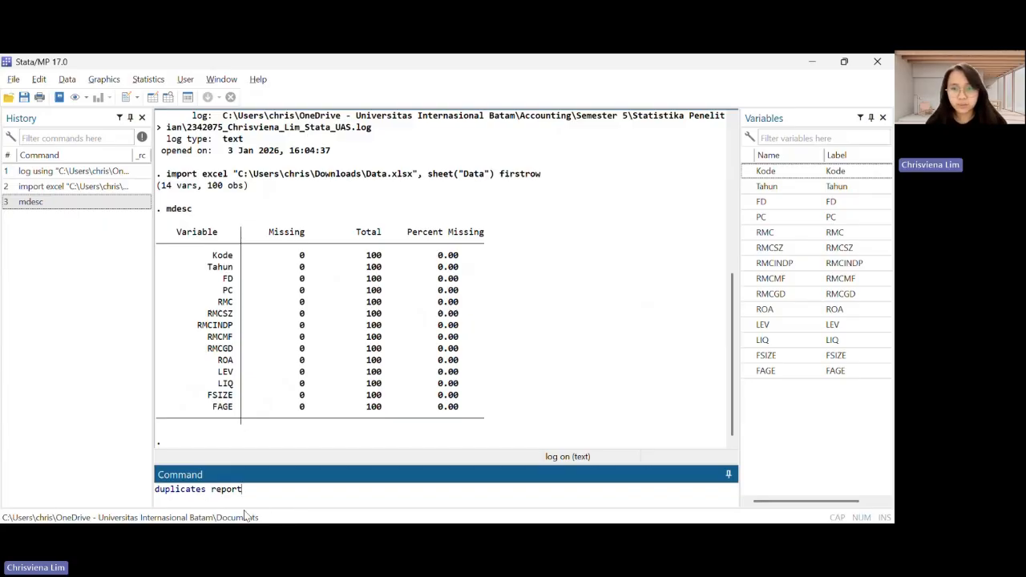
pyautogui.hotkey('alt', 'Tab')
pyautogui.click(303, 495)
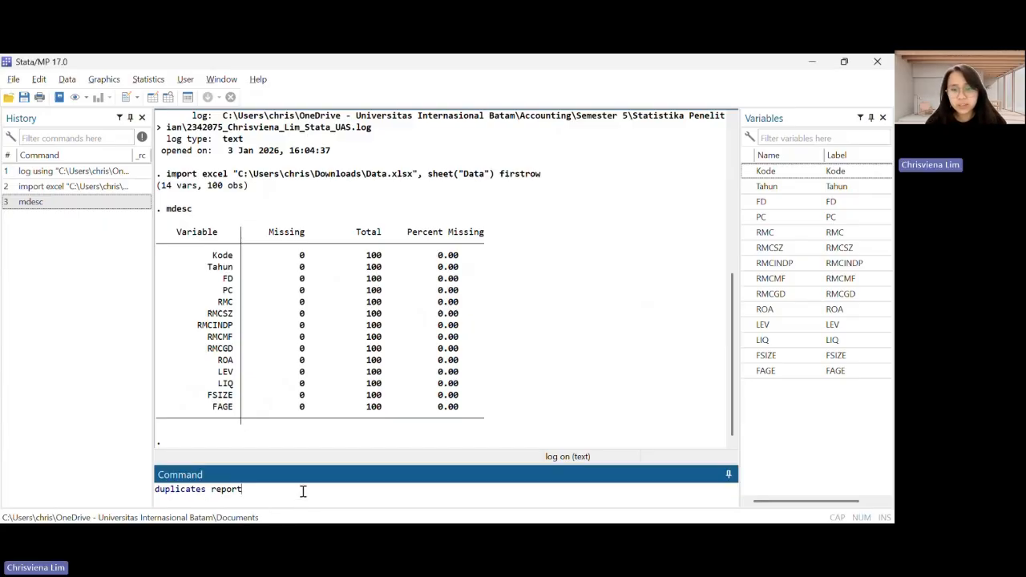
pyautogui.press('Return')
pyautogui.hotkey('alt', 'Tab')
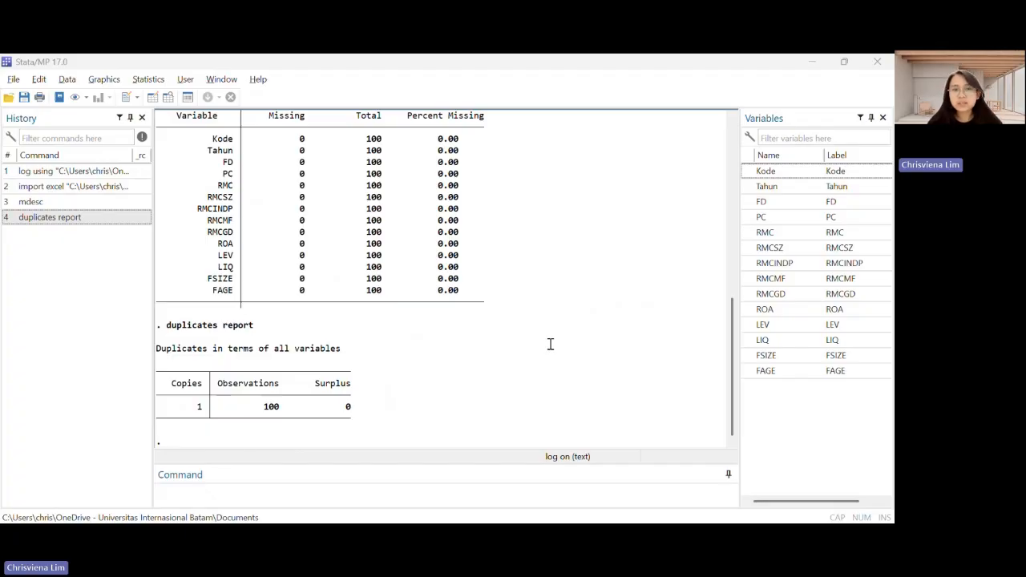
# Produce descriptive statistics for all variables by running the summarize command
pyautogui.scroll(4, 367, 341)
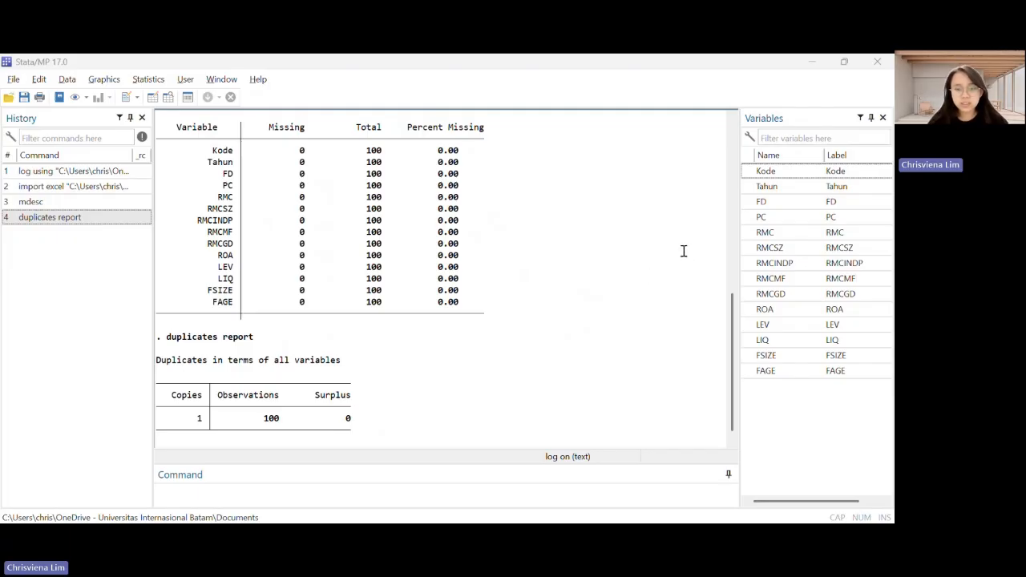
pyautogui.click(317, 505)
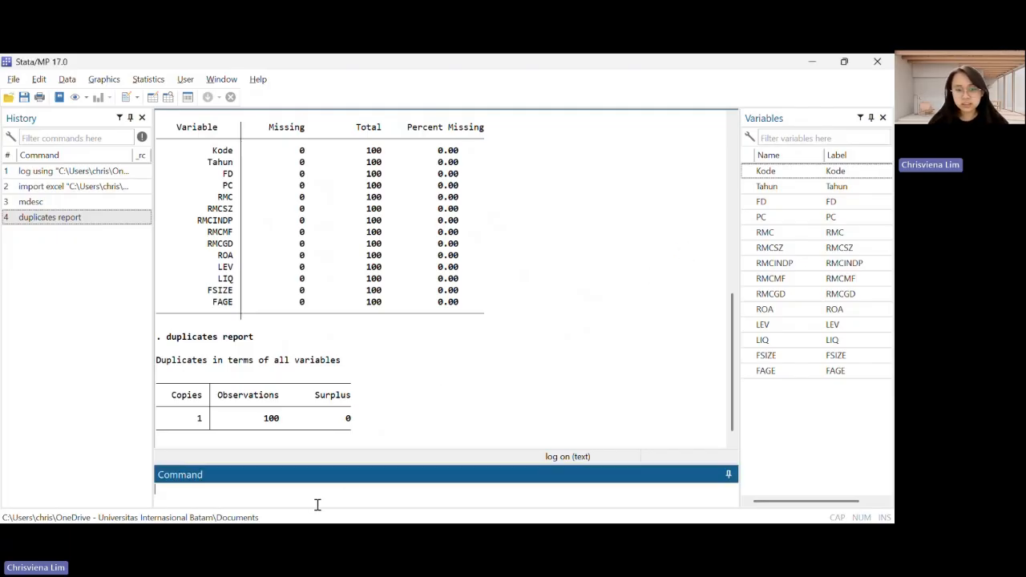
pyautogui.write('summarize')
pyautogui.hotkey('alt', 'Tab')
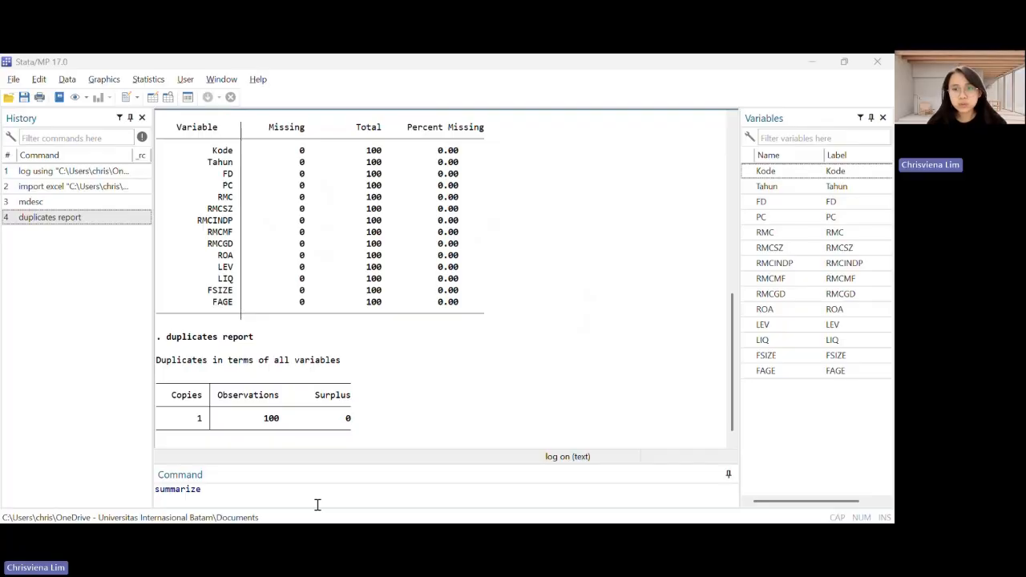
pyautogui.hotkey('alt', 'Tab')
pyautogui.press('Return')
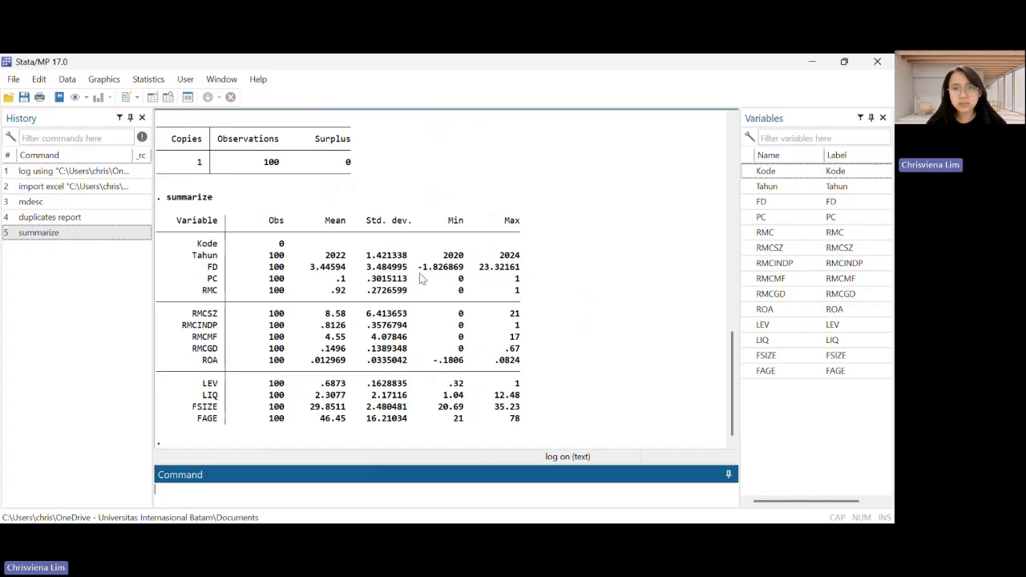
# Run summarize with the detail option for FD, RMC, RMCSZ, RMCINDP, RMCMF, RMCGD, PC, ROA, LEV, LIQ, FSIZE and FAGE, and review the output
pyautogui.hotkey('alt', 'Tab')
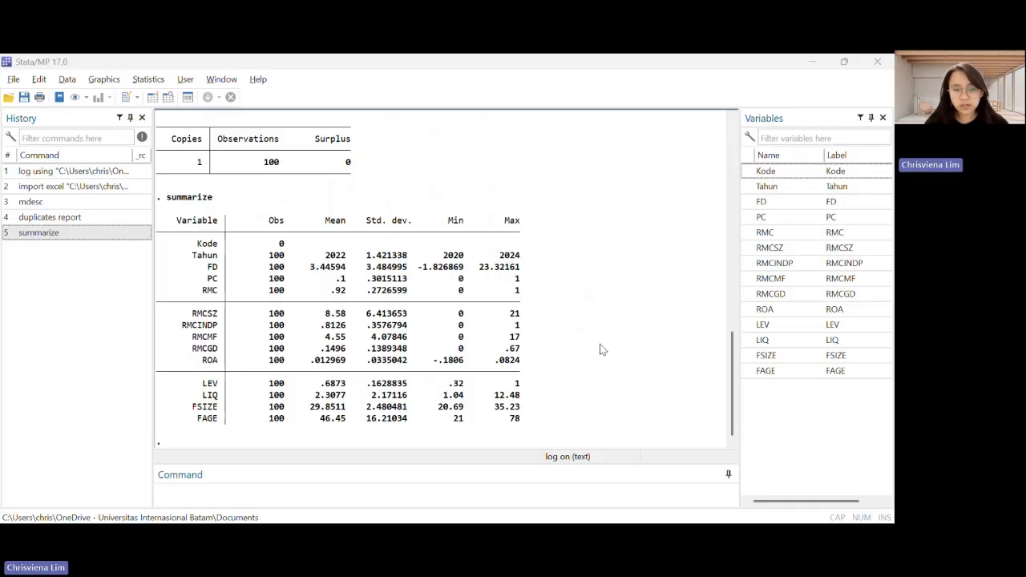
pyautogui.click(297, 489)
pyautogui.write('summarize FD RMC RMCSZ RMCINDP RMCMF RMCGD PC ROA LEV LIQ FSIZE FAGE, detail')
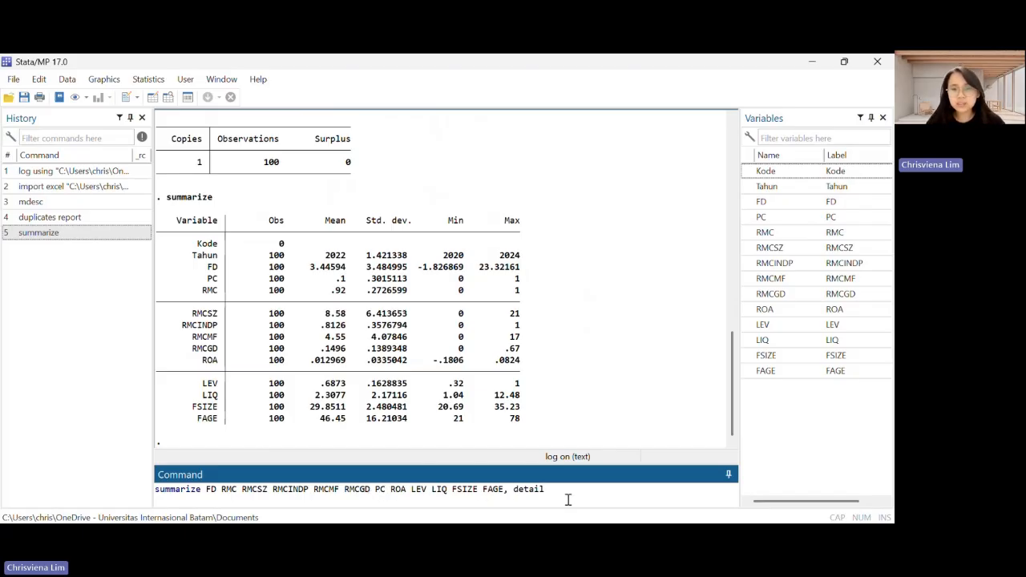
pyautogui.press('Return')
pyautogui.scroll(10, 531, 314)
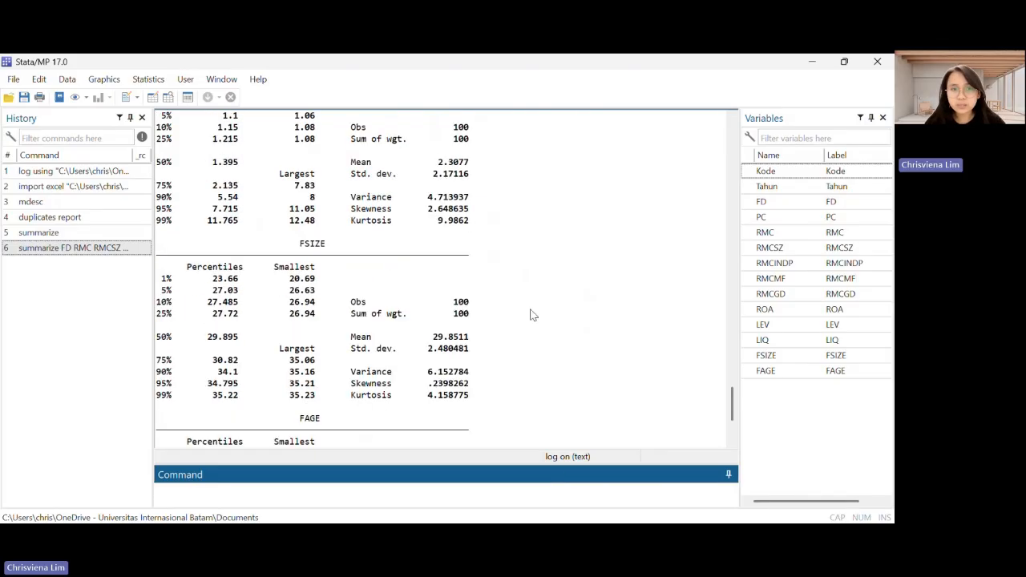
pyautogui.scroll(8, 532, 315)
pyautogui.scroll(-8, 531, 314)
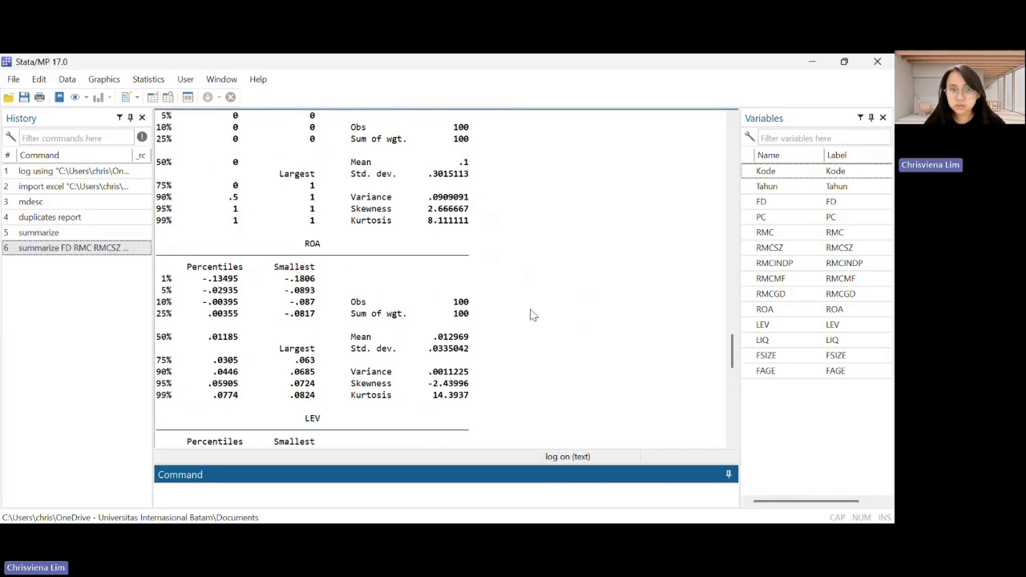
pyautogui.scroll(-10, 531, 315)
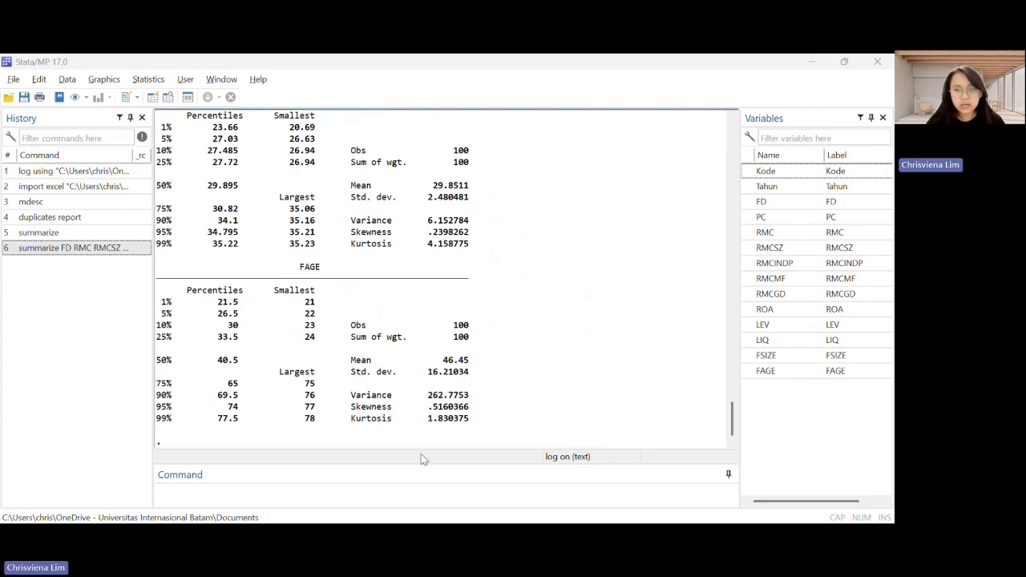
# Store the detailed statistics by running "estpost summarize FD RMC RMCSZ RMCINDP RMCMF RMCGD PC ROA LEV LIQ FSIZE FAGE, detail"
pyautogui.click(356, 492)
pyautogui.write('estpost summarize FD RMC RMCSZ RMCINDP RMCMF RMCGD PC ROA LEV LIQ FSIZE FAGE, detail')
pyautogui.hotkey('alt', 'Tab')
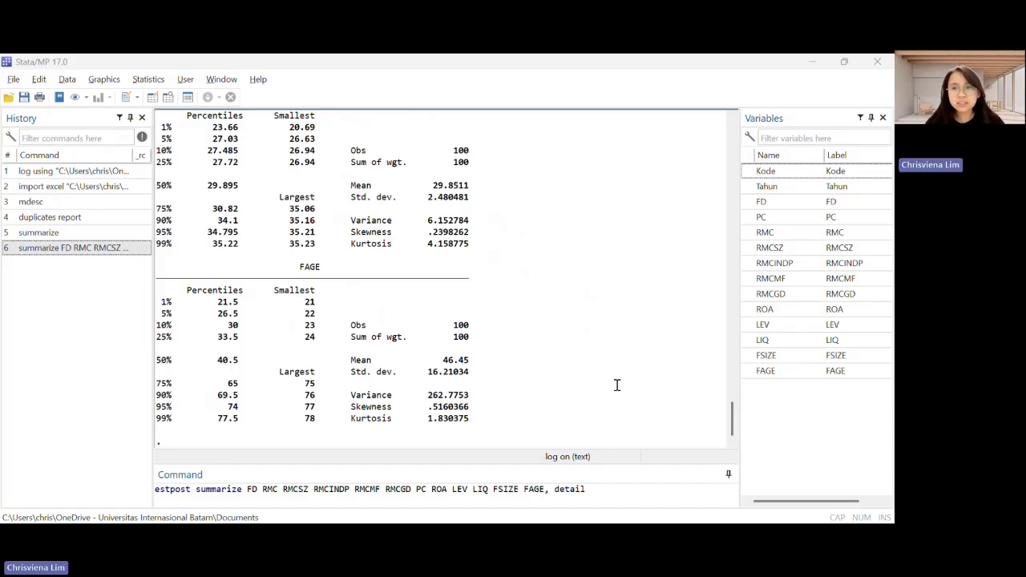
pyautogui.click(319, 499)
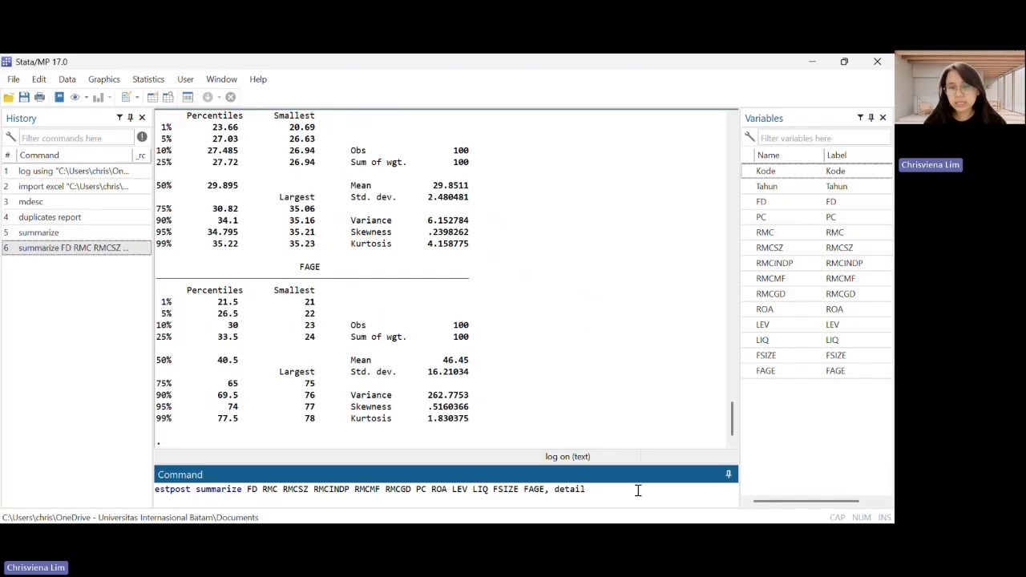
pyautogui.press('Return')
pyautogui.scroll(5, 549, 328)
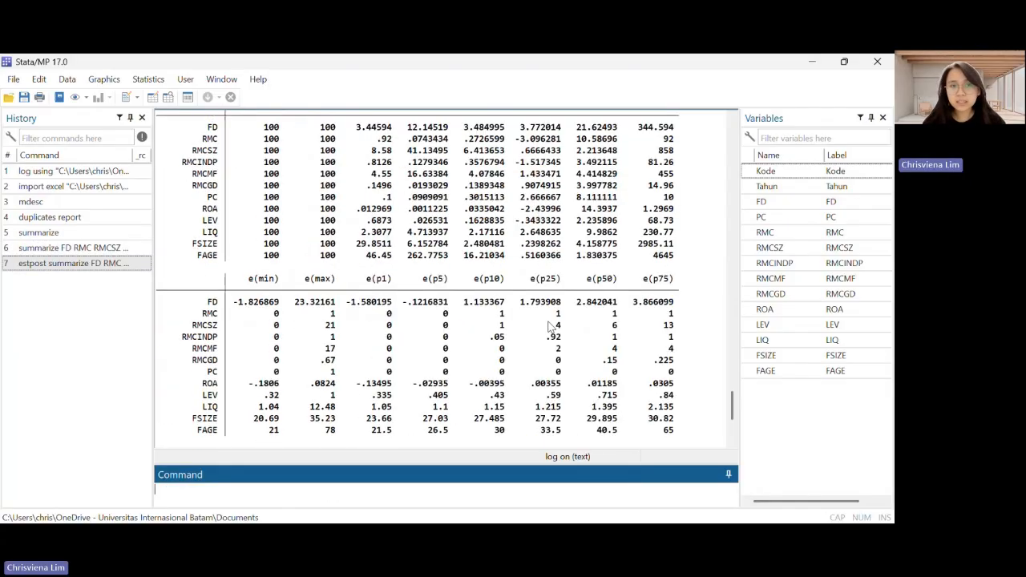
pyautogui.scroll(5, 549, 328)
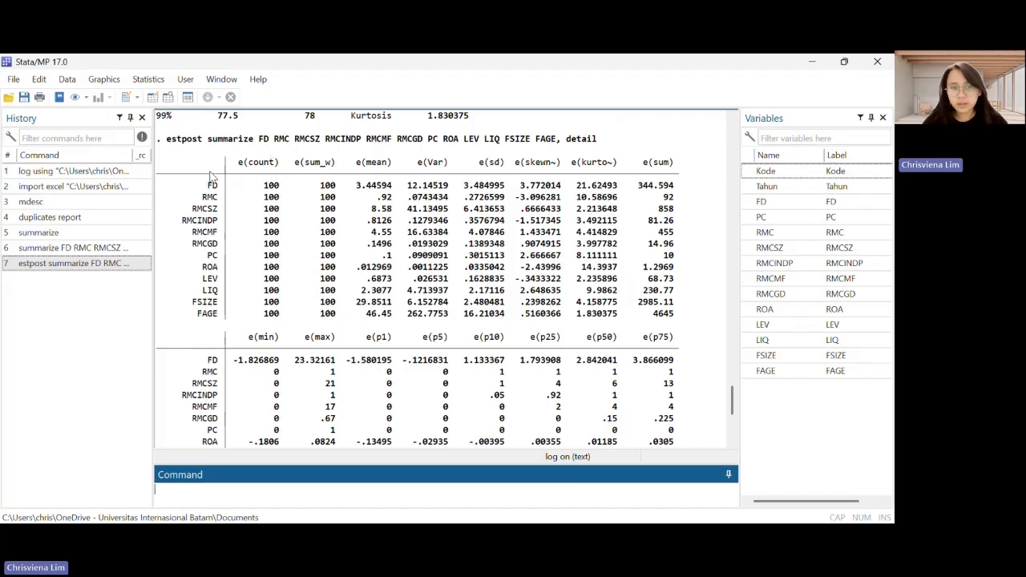
pyautogui.scroll(-7, 229, 394)
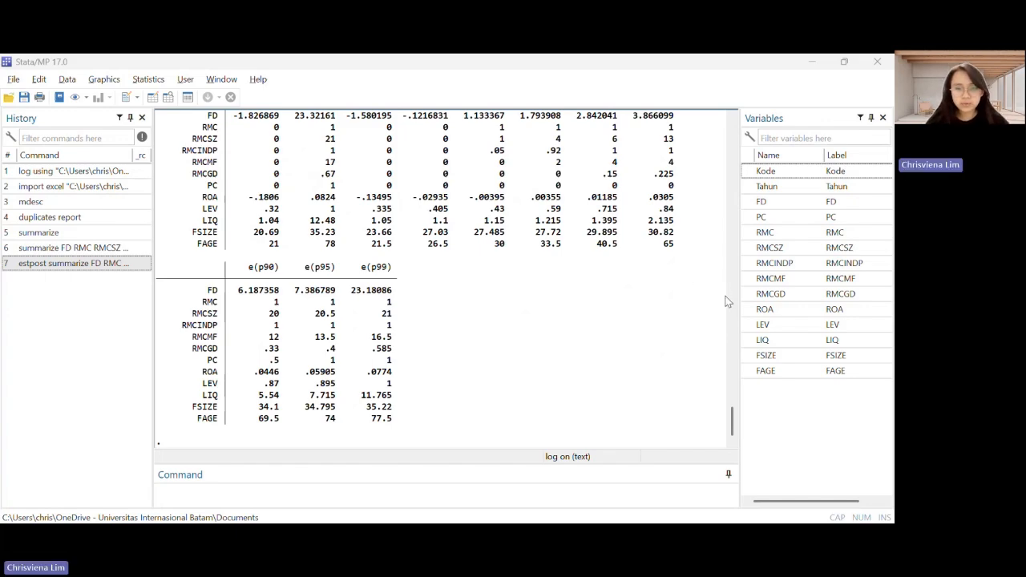
# Export a compressed esttab table to StatistikDeskriptif_UAS.rtf with noobs, nonumber, nogap, three-decimal statistics and columns N, Mean, Standard Deviation, Minimum and Maximum
pyautogui.click(375, 497)
pyautogui.write('esttab using StatistikDeskriptif_UAS.rtf, compress cells("count mean(fmt(3)) sd(fmt(3)) min(fmt(3)) max(fmt(3))") noobs nonumber nogap collabels("N" "Mean" "Standard Deviation" "Minimum" "Maximum")')
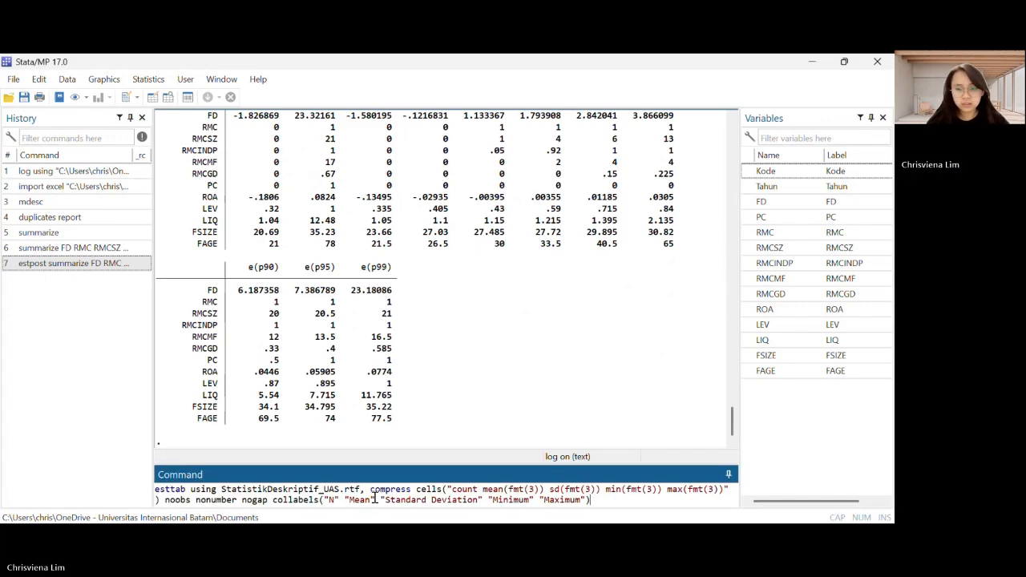
pyautogui.write(')')
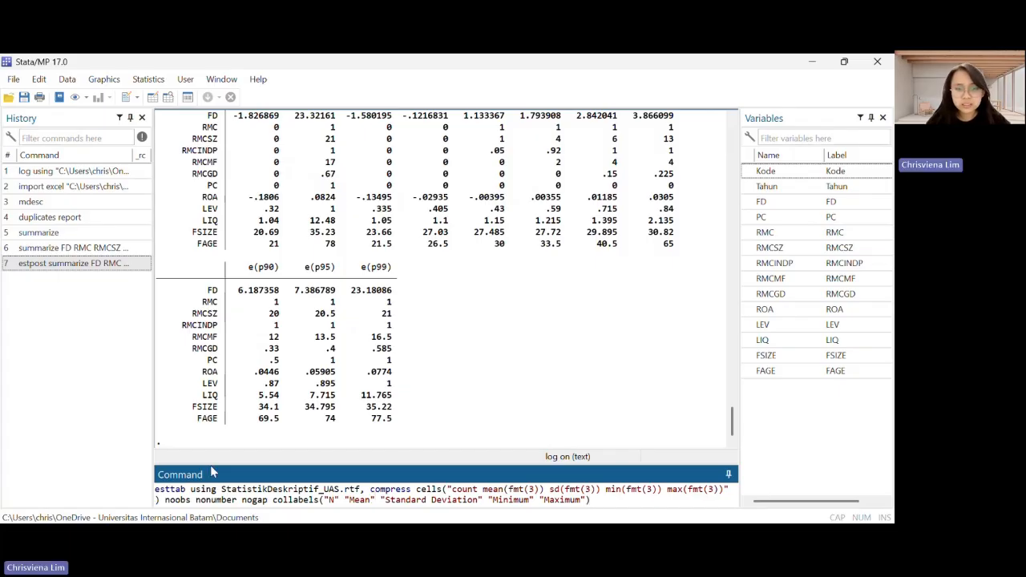
pyautogui.moveTo(222, 491); pyautogui.dragTo(337, 492)
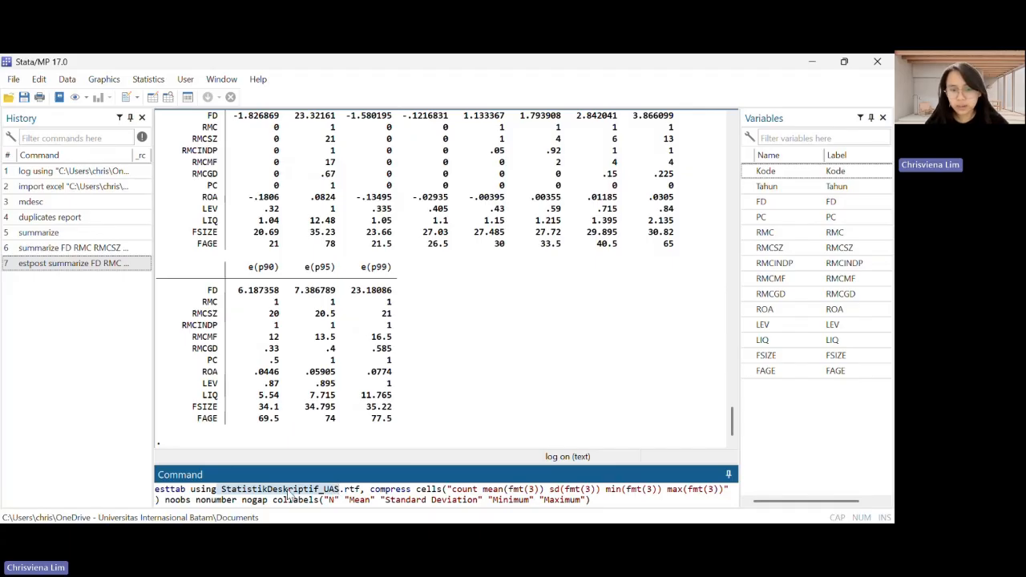
pyautogui.click(340, 492)
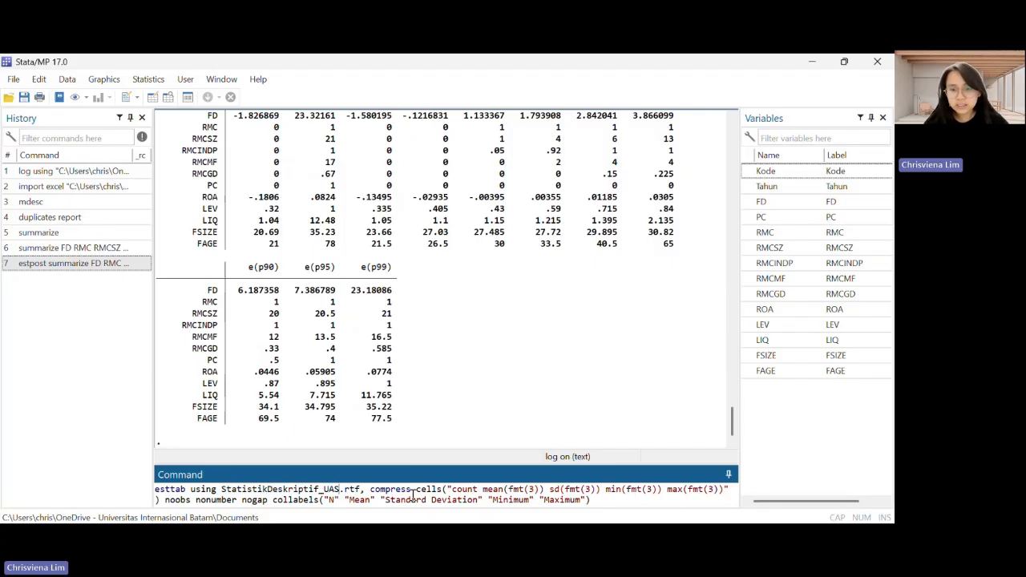
pyautogui.press('Return')
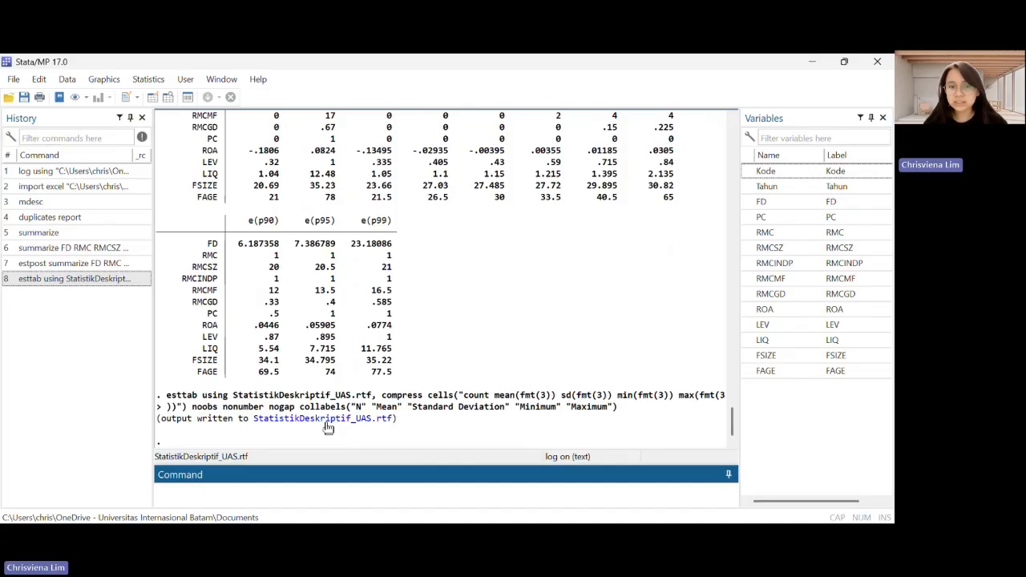
# Open the exported StatistikDeskriptif_UAS.rtf in Word and examine the descriptive statistics table
pyautogui.click(327, 421)
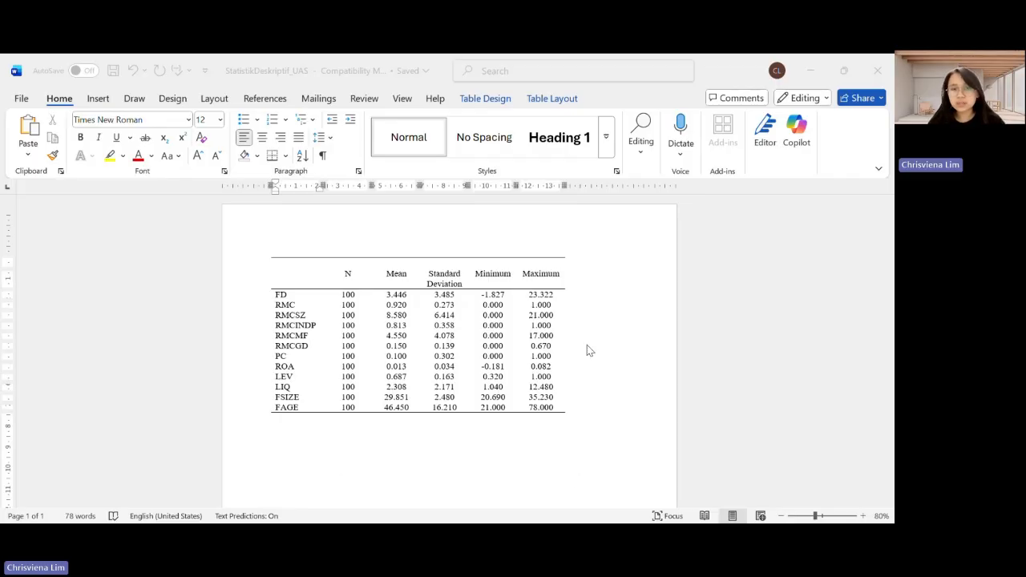
pyautogui.click(350, 408)
pyautogui.scroll(-3, 350, 408)
pyautogui.scroll(3, 347, 405)
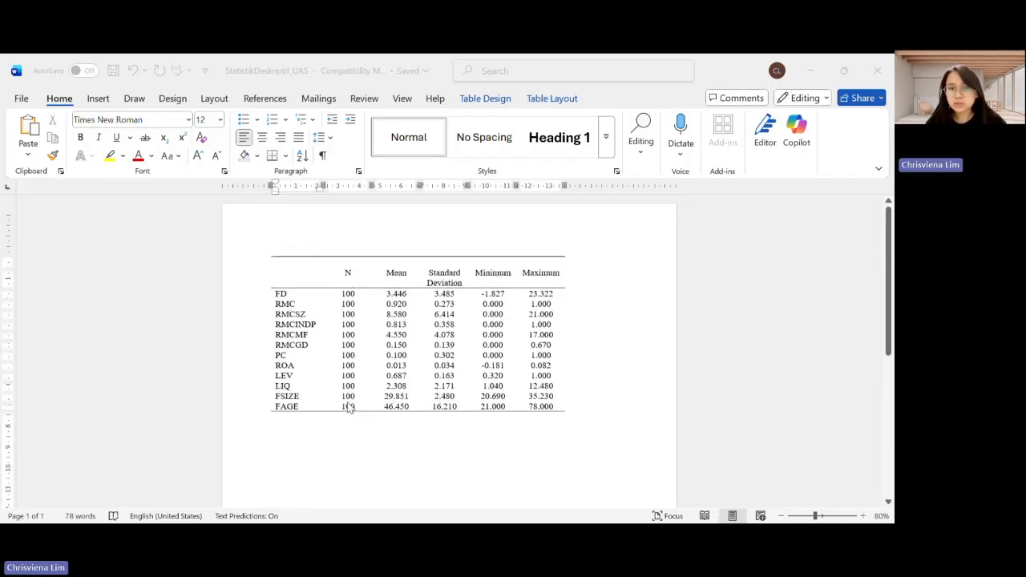
pyautogui.scroll(-2, 347, 407)
pyautogui.scroll(2, 348, 408)
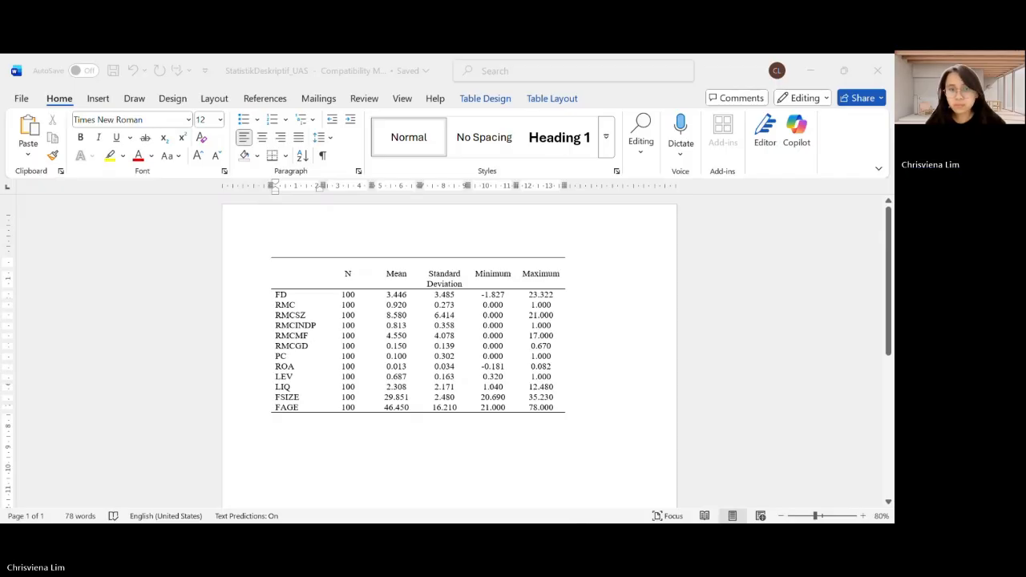
# Switch back to Stata and clear the stored estimates by running "est clear"
pyautogui.hotkey('alt', 'Tab')
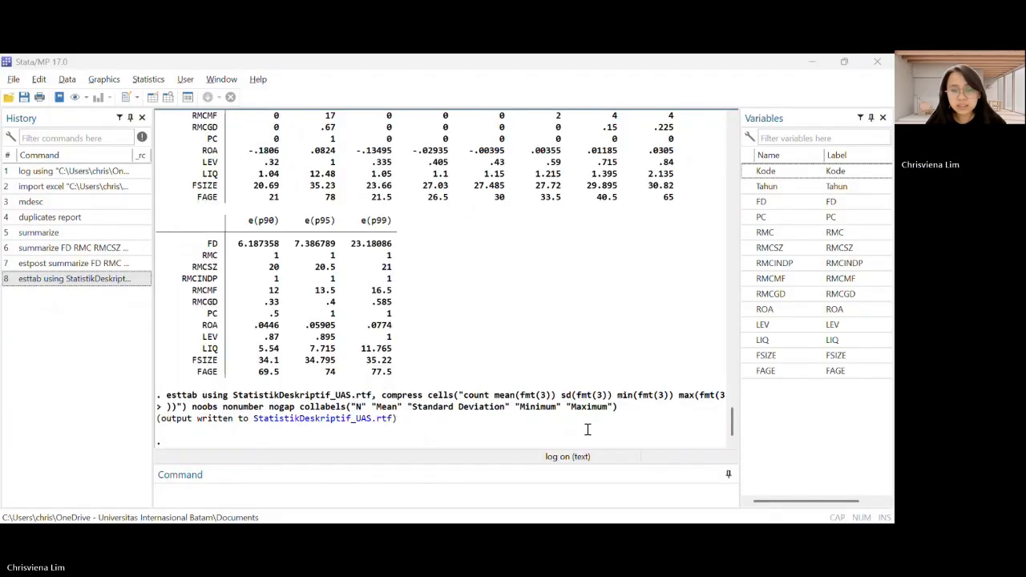
pyautogui.click(339, 497)
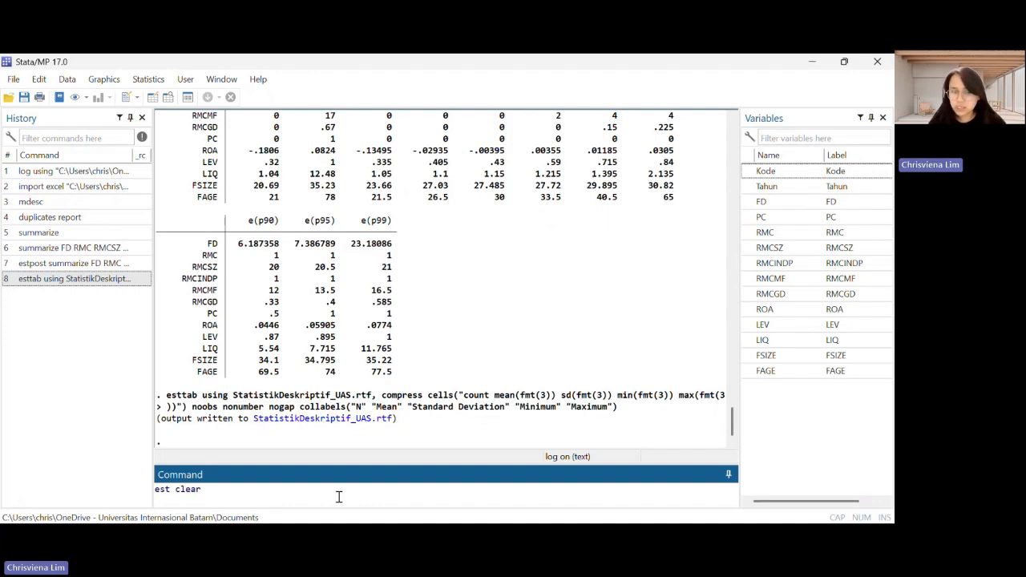
pyautogui.write('est clear')
pyautogui.press('Return')
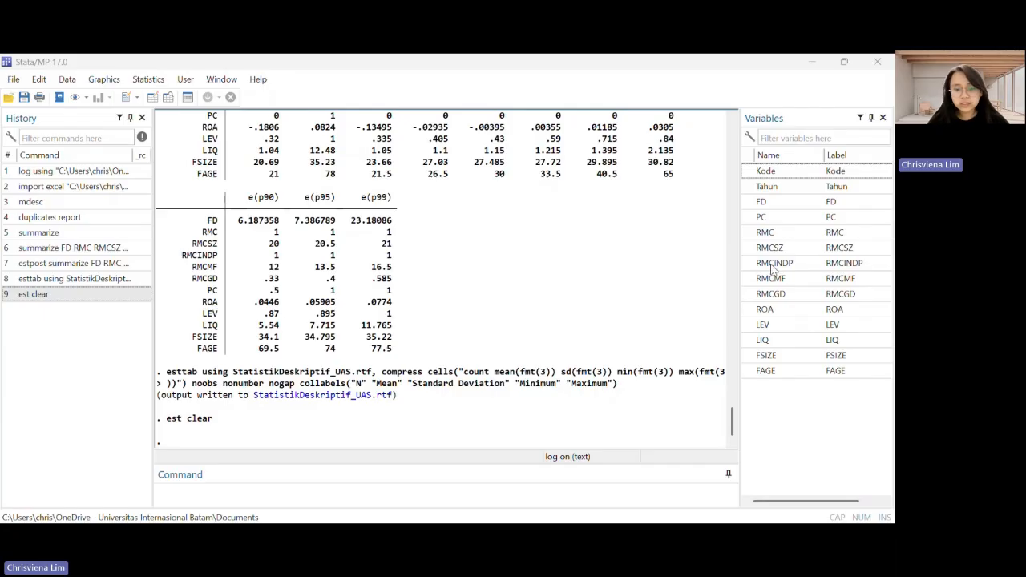
# Winsorize FD at the 1st and 99th percentiles by running "winsor2 FD, replace cuts (1 99)"
pyautogui.click(282, 500)
pyautogui.write('winsor2 FD, replace cuts (1 99)')
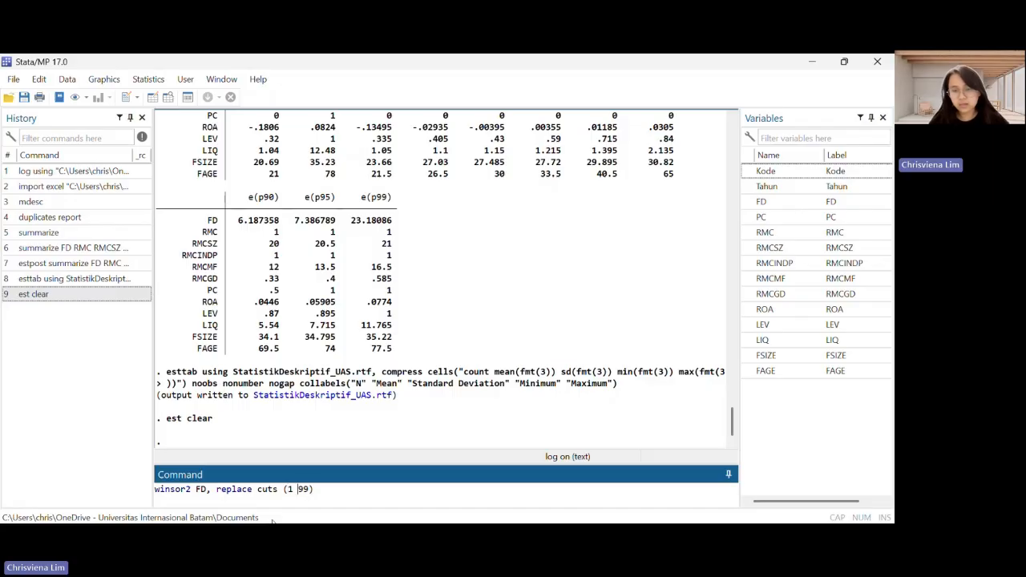
pyautogui.press('Return')
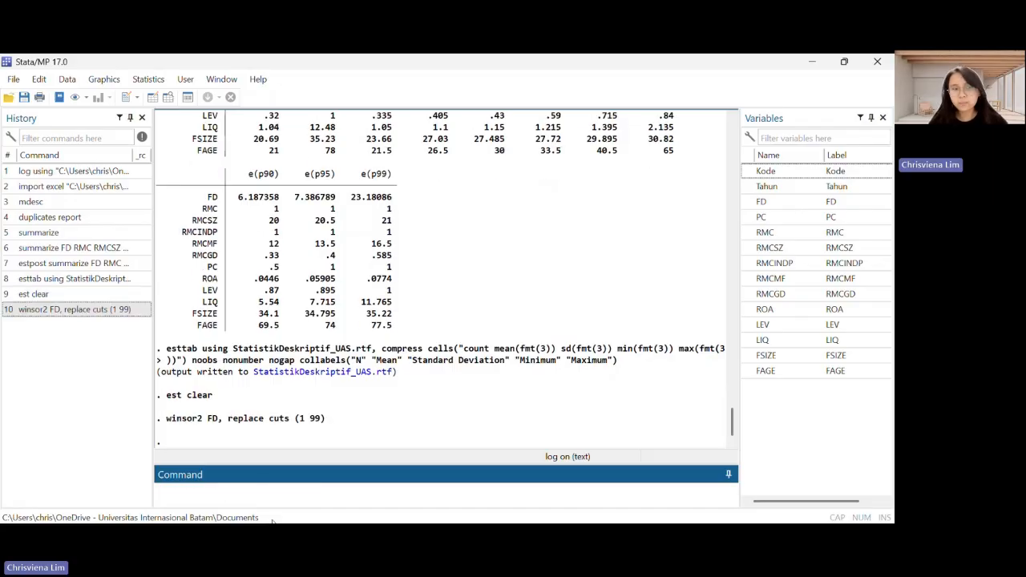
# Try to winsorize RMC by appending its name to the end of the previous winsor2 FD command
pyautogui.click(83, 311)
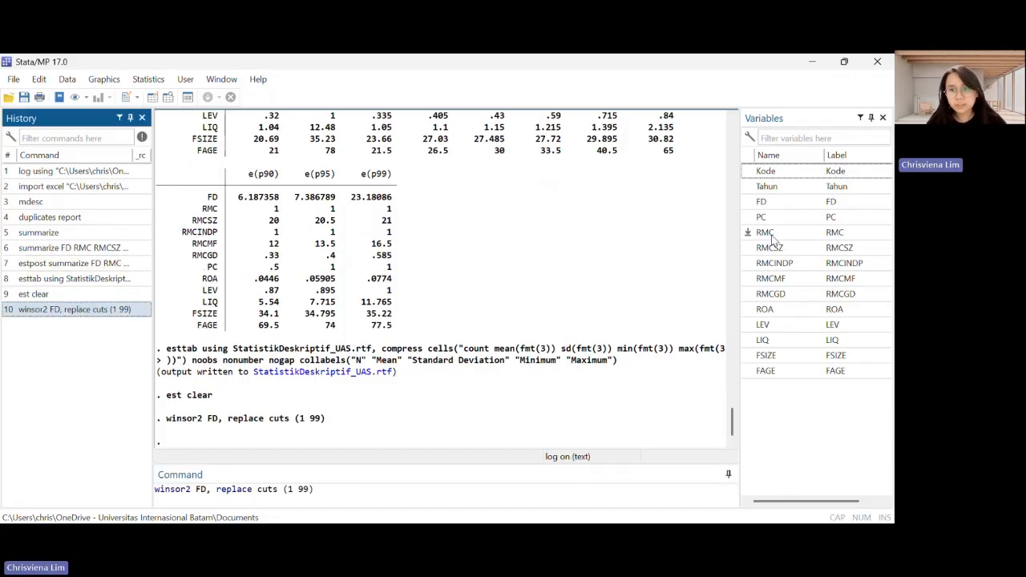
pyautogui.click(747, 233)
pyautogui.press('Return')
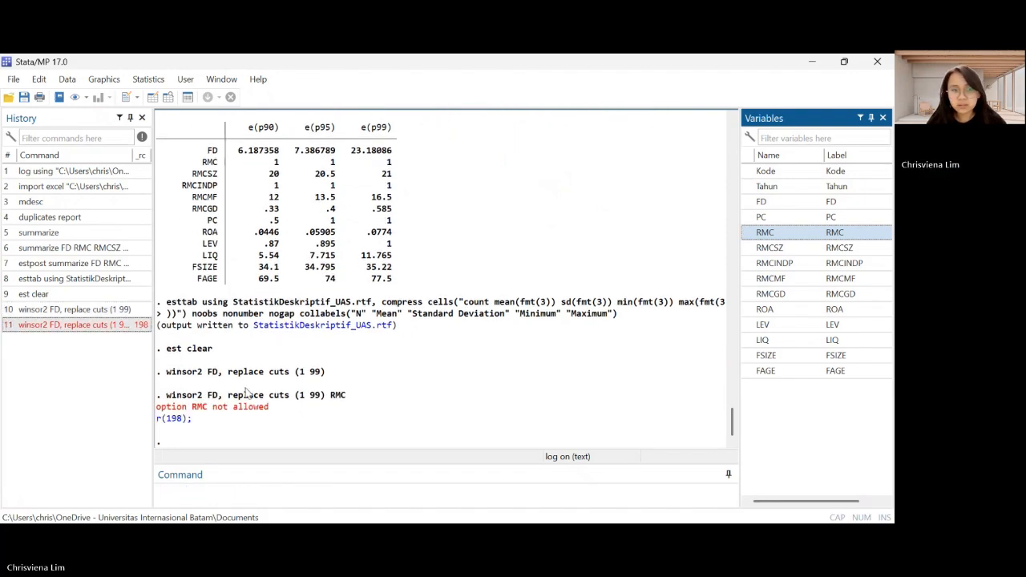
# Winsorize RMC at the 1st and 99th percentiles by running "winsor2 RMC, replace cuts (1 99)"
pyautogui.click(338, 489)
pyautogui.press('BackSpace')
pyautogui.press('BackSpace')
pyautogui.press('BackSpace')
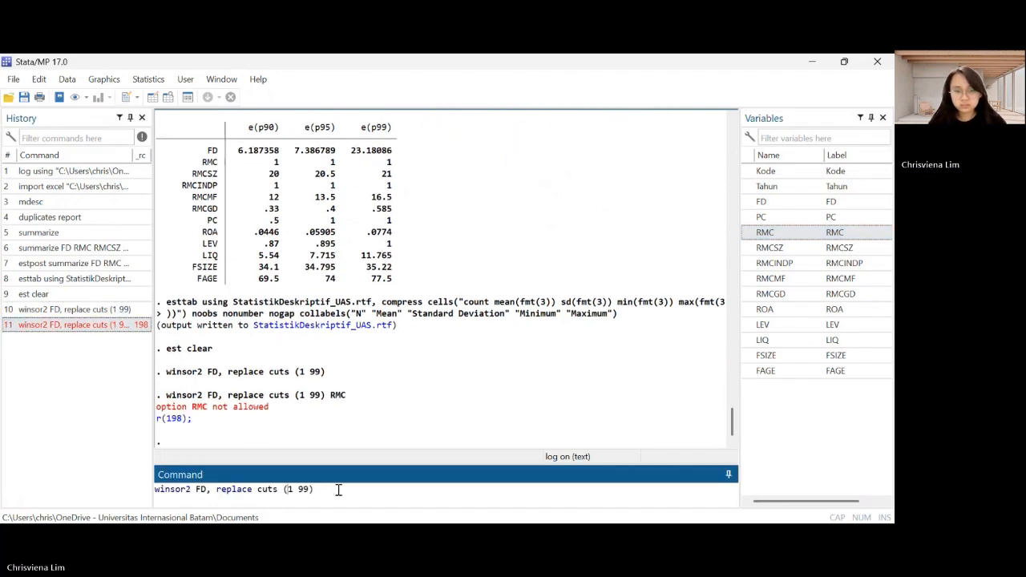
pyautogui.write('RMC')
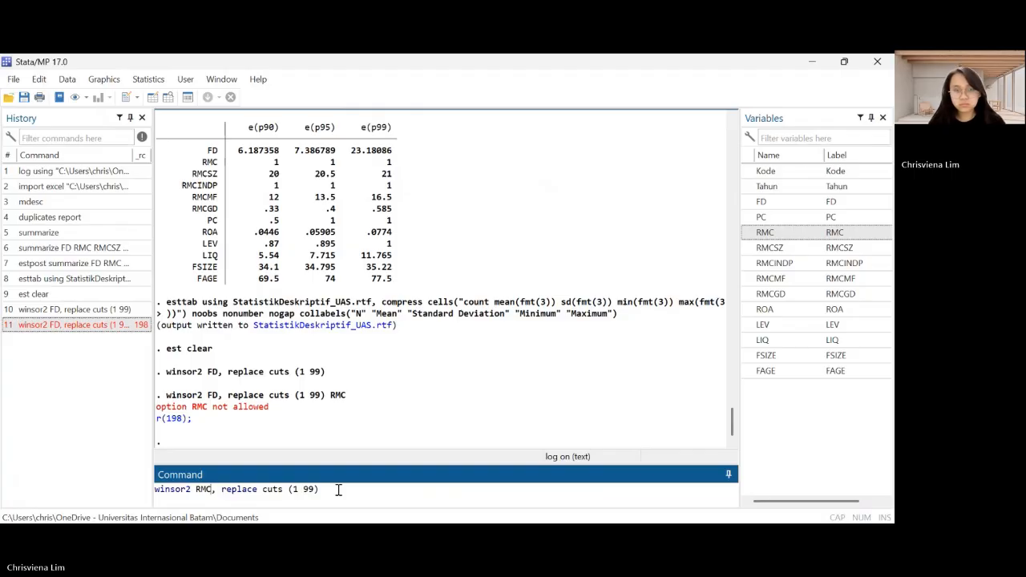
pyautogui.press('Return')
# Winsorize RMCSZ at the 1st and 99th percentiles by running "winsor2 RMCSZ, replace cuts (1 99)"
pyautogui.click(101, 345)
pyautogui.click(212, 489)
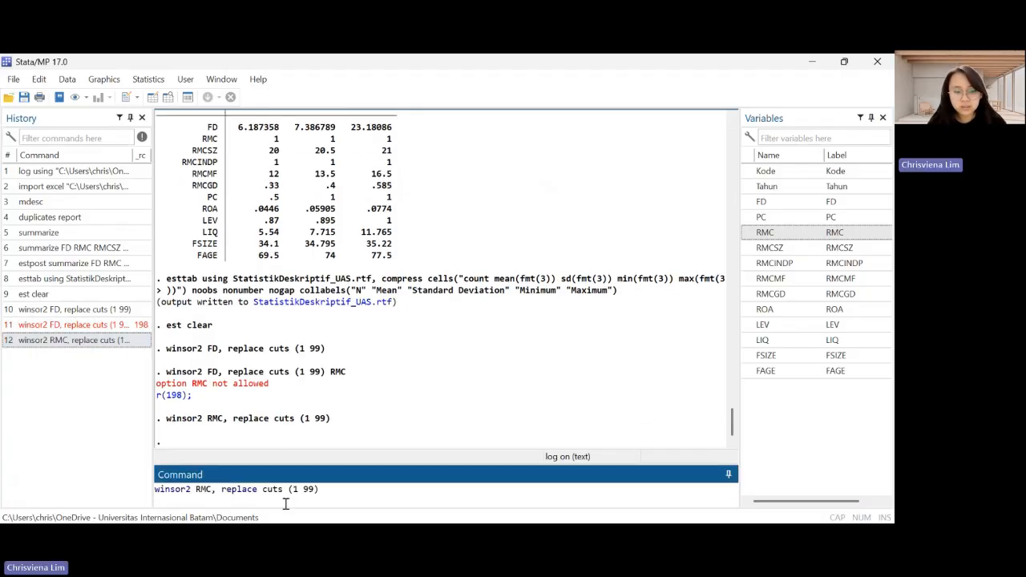
pyautogui.write('SZ')
pyautogui.press('Return')
# Winsorize RMCINDP at the 1st and 99th percentiles by running "winsor2 RMCINDP, replace cuts (1 99)"
pyautogui.press('pageup')
pyautogui.press('pageup')
pyautogui.press('pageup')
pyautogui.press('pageup')
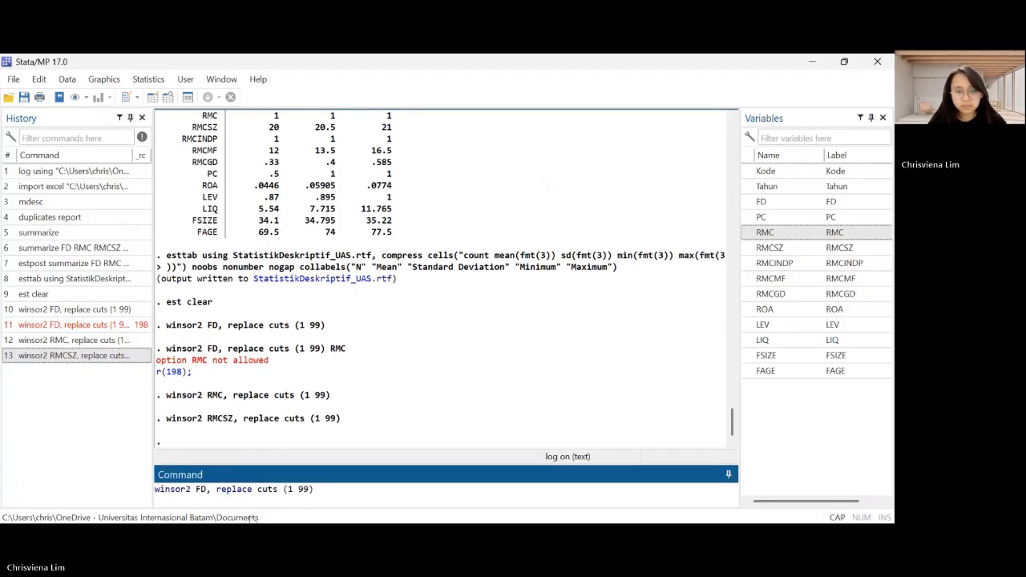
pyautogui.doubleClick(203, 489)
pyautogui.write('RMCINDP')
pyautogui.press('Return')
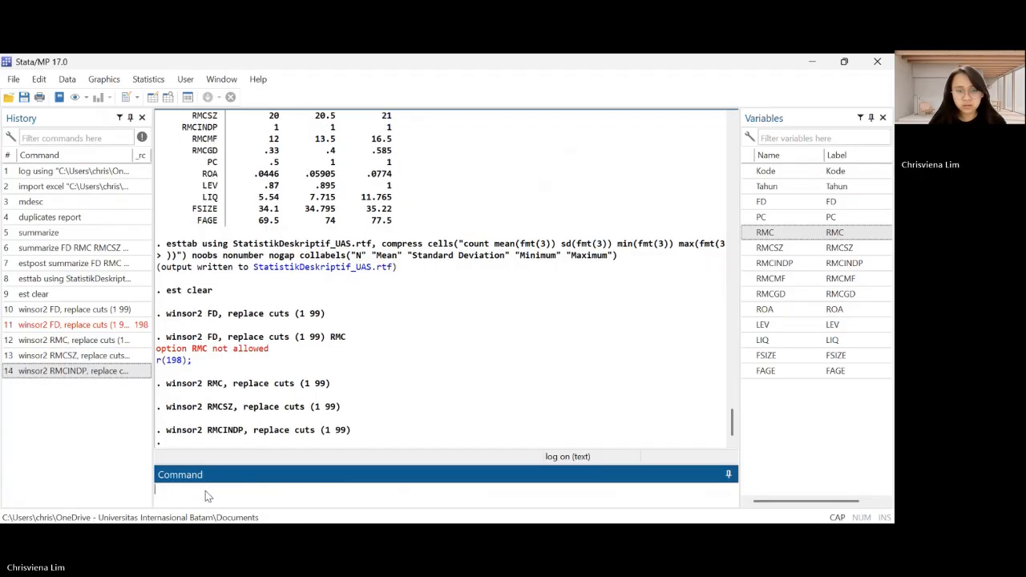
# Winsorize RMCMF at the 1st and 99th percentiles by running "winsor2 RMCMF, replace cuts (1 99)"
pyautogui.press('pageup')
pyautogui.press('pageup')
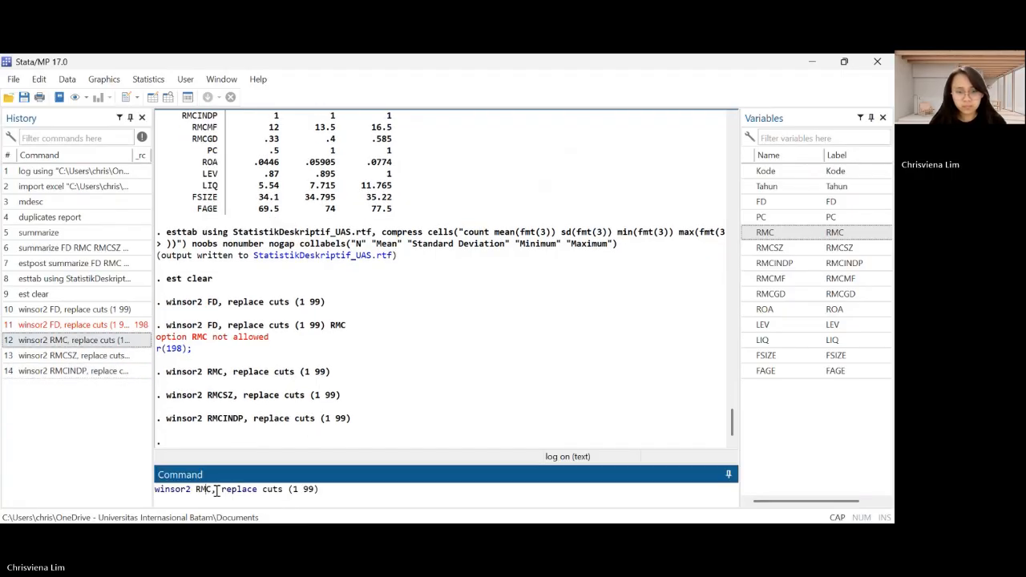
pyautogui.write('MF')
pyautogui.press('Return')
# Winsorize RMCGD at the 1st and 99th percentiles by running "winsor2 RMCGD, replace cuts (1 99)"
pyautogui.click(94, 343)
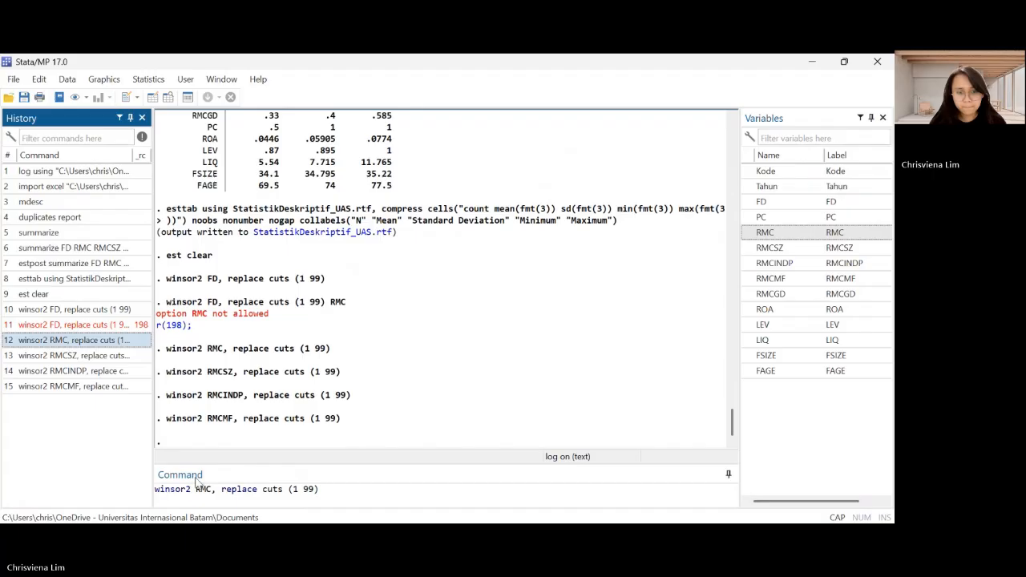
pyautogui.click(212, 490)
pyautogui.write('GD')
pyautogui.press('Return')
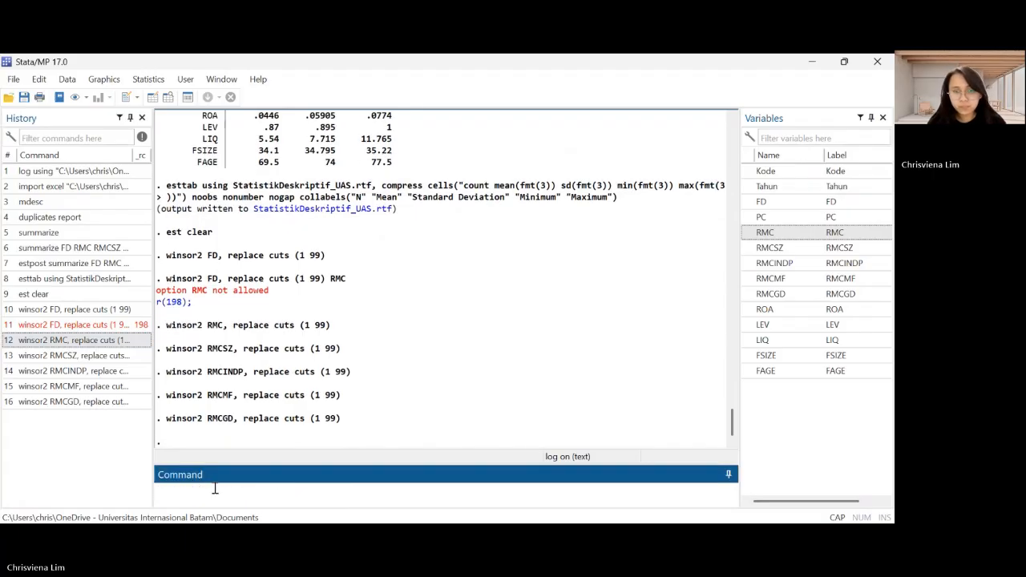
# Winsorize PC at the 1st and 99th percentiles by running "winsor2 PC, replace cuts (1 99)"
pyautogui.click(80, 340)
pyautogui.click(201, 488)
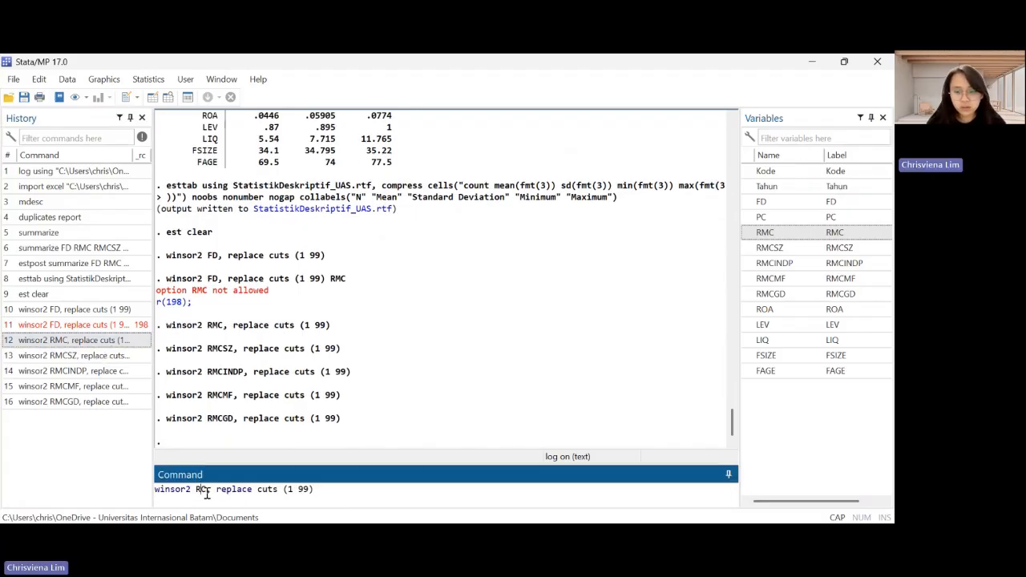
pyautogui.press('BackSpace')
pyautogui.press('BackSpace')
pyautogui.write('P')
pyautogui.press('Return')
# Winsorize ROA at the 1st and 99th percentiles by running "winsor2 ROA, replace cuts (1 99)"
pyautogui.click(72, 342)
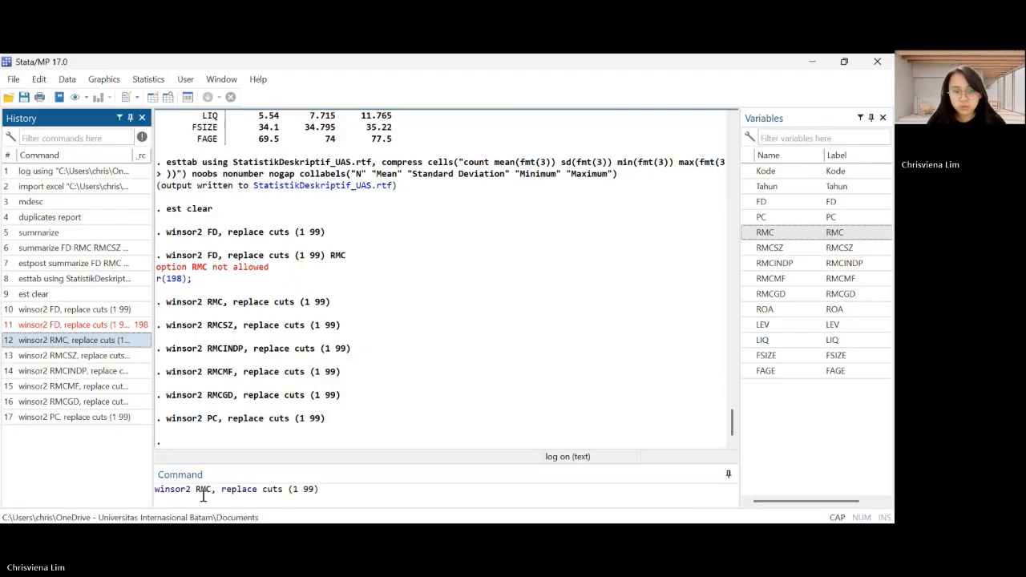
pyautogui.click(202, 488)
pyautogui.press('BackSpace')
pyautogui.press('BackSpace')
pyautogui.write('OA')
pyautogui.press('Return')
# Winsorize LEV at the 1st and 99th percentiles by running "winsor2 LEV, replace cuts (1 99)"
pyautogui.click(72, 432)
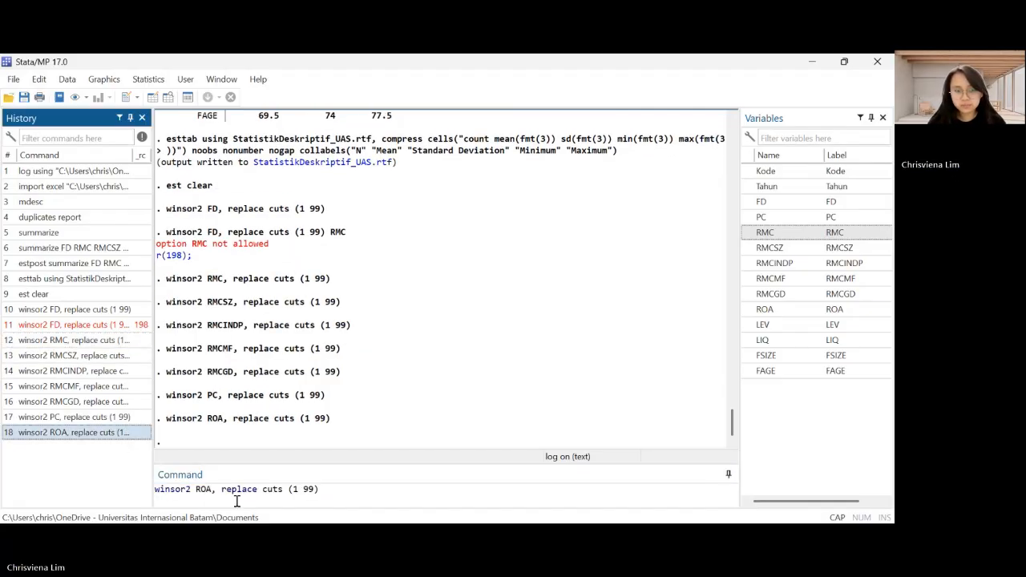
pyautogui.doubleClick(205, 489)
pyautogui.write('LEV')
pyautogui.press('Return')
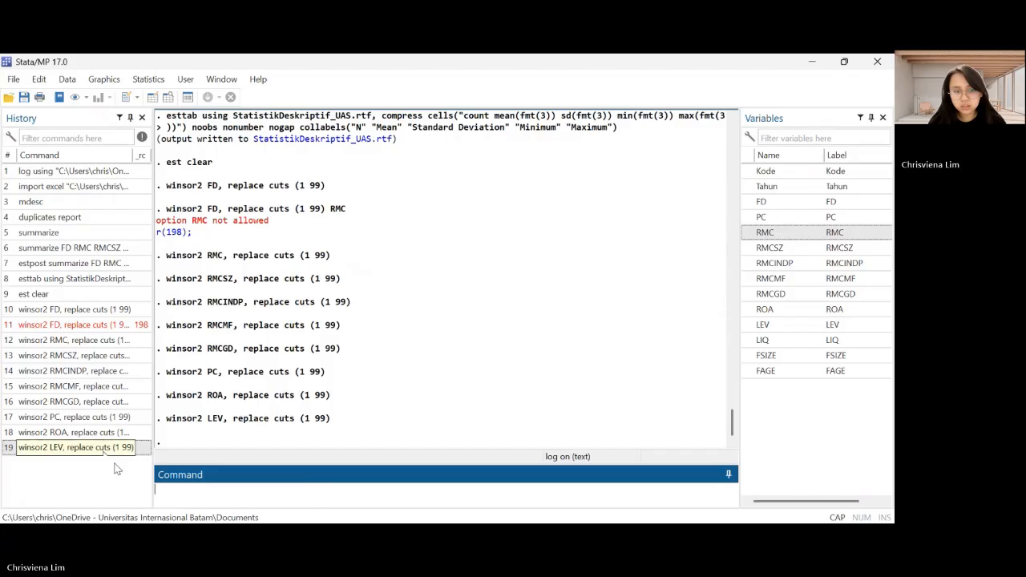
# Winsorize LIQ at the 1st and 99th percentiles by running "winsor2 LIQ, replace cuts (1 99)"
pyautogui.doubleClick(104, 449)
pyautogui.click(105, 449)
pyautogui.doubleClick(204, 489)
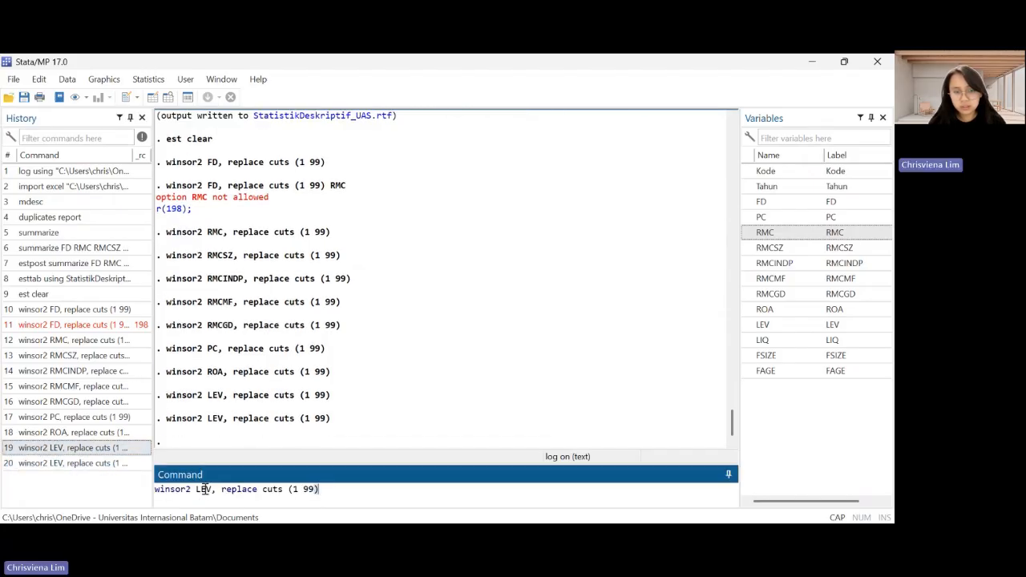
pyautogui.write('LIQ')
pyautogui.press('Return')
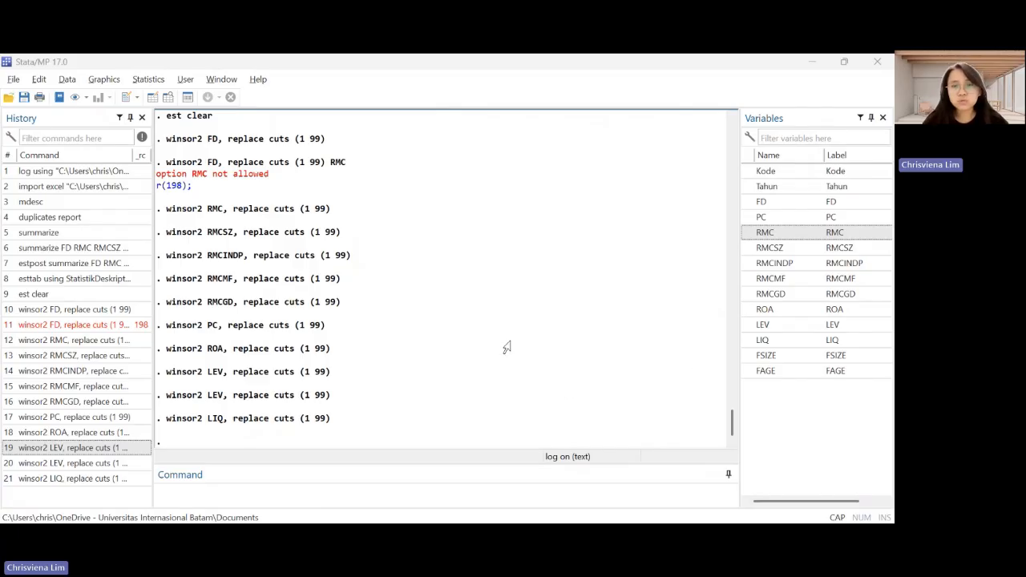
# Compute and review the correlation matrix by running "estpost corr FD RMC RMCSZ RMCINDP RMCMF RMCGD PC ROA LEV LIQ FSIZE FAGE, matrix"
pyautogui.click(315, 379)
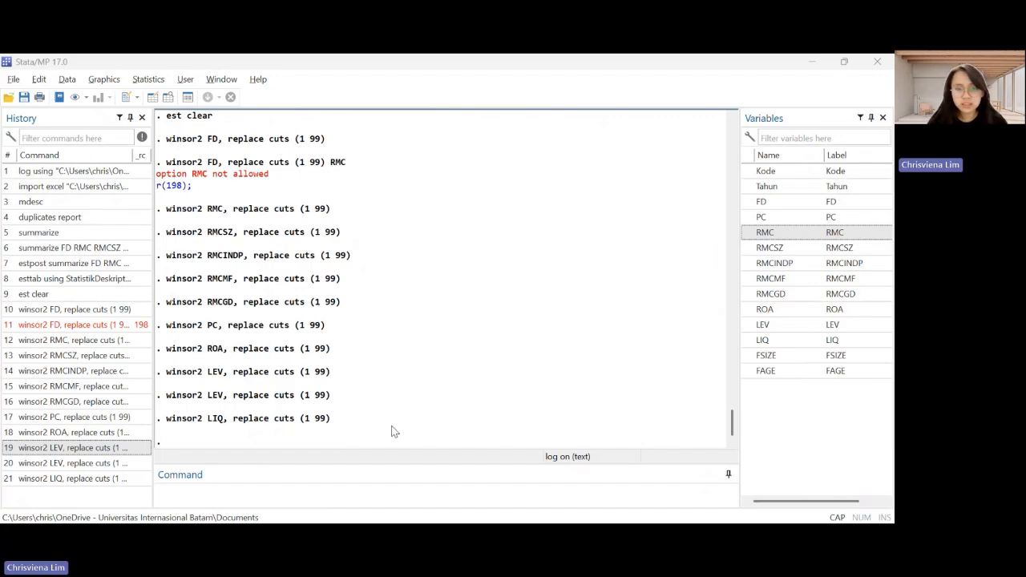
pyautogui.click(336, 492)
pyautogui.write('estpost corr FD RMC RMCSZ RMCINDP RMCMF RMCGD PC ROA LEV LIQ FSIZE FAGE, matrix')
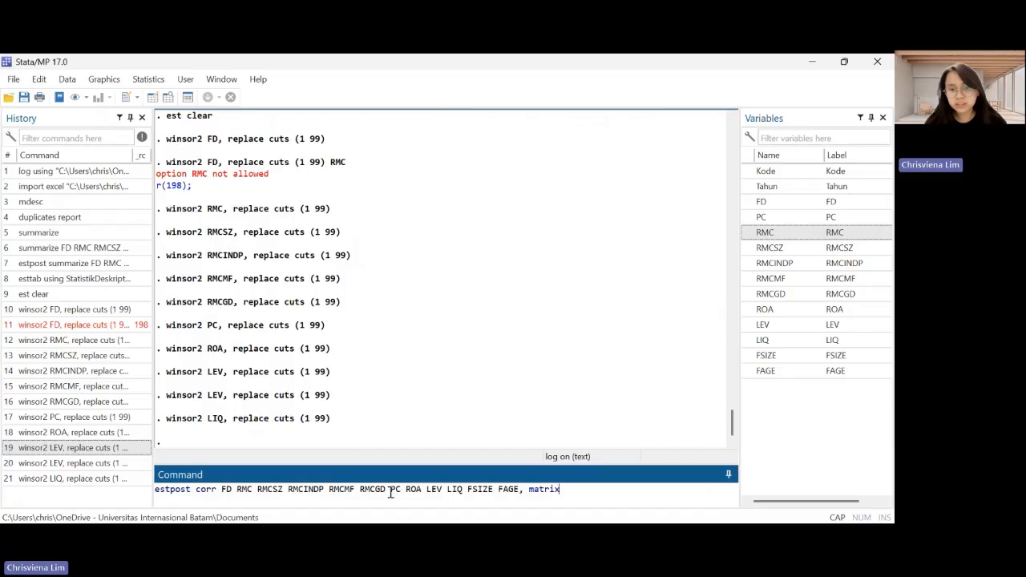
pyautogui.click(445, 521)
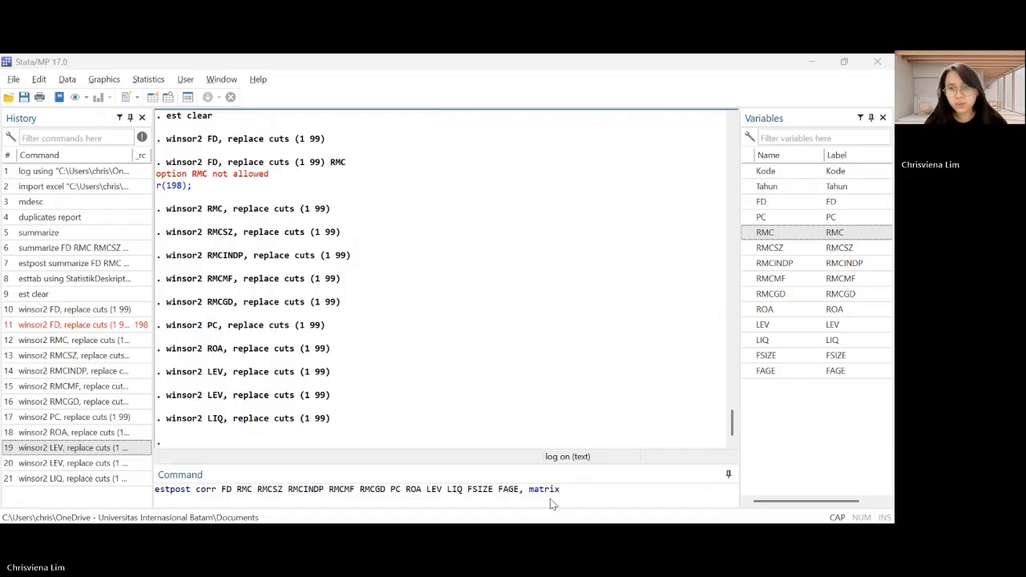
pyautogui.click(582, 489)
pyautogui.press('Escape')
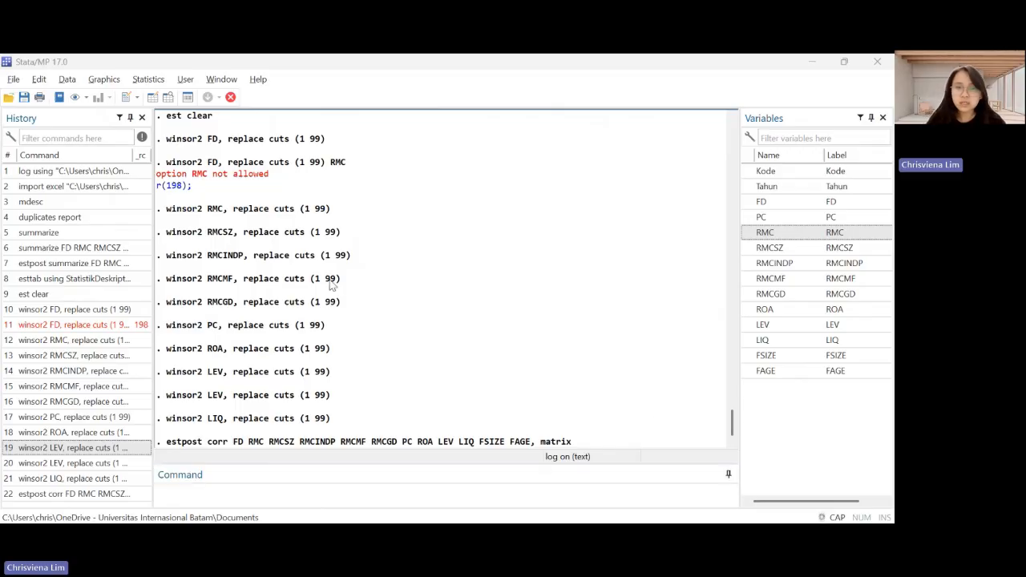
pyautogui.scroll(20, 332, 282)
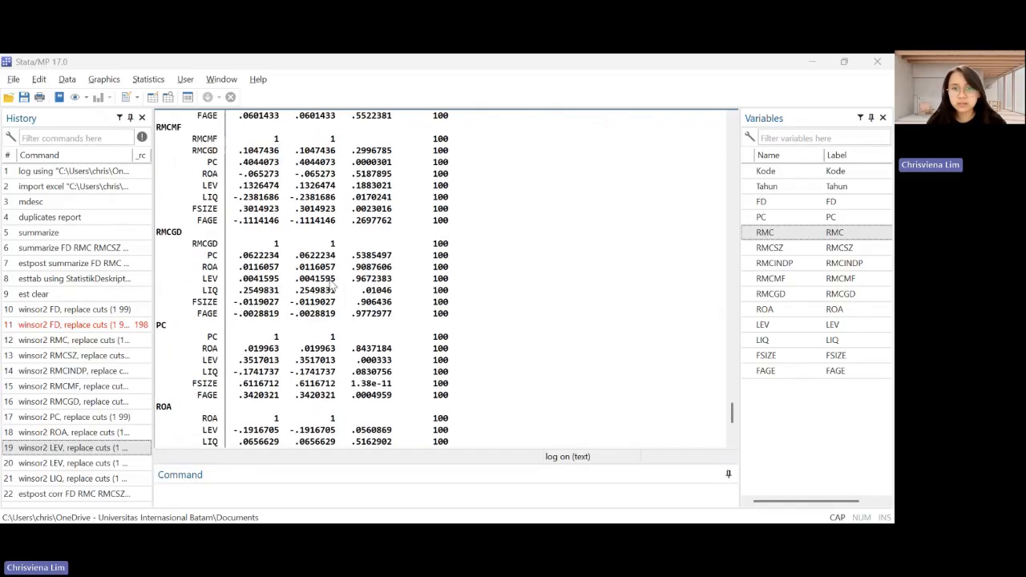
pyautogui.scroll(-12, 332, 282)
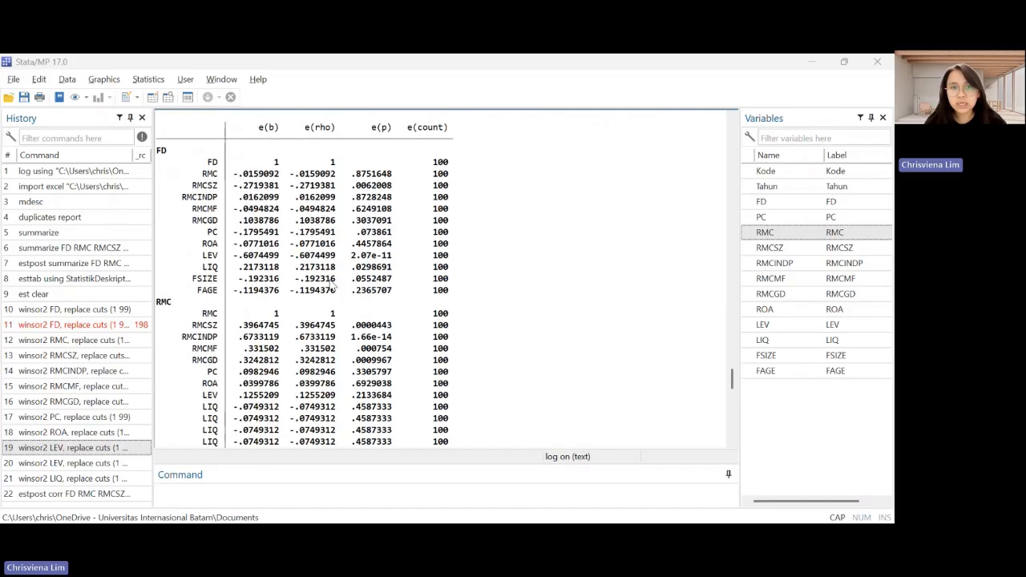
pyautogui.scroll(-10, 332, 282)
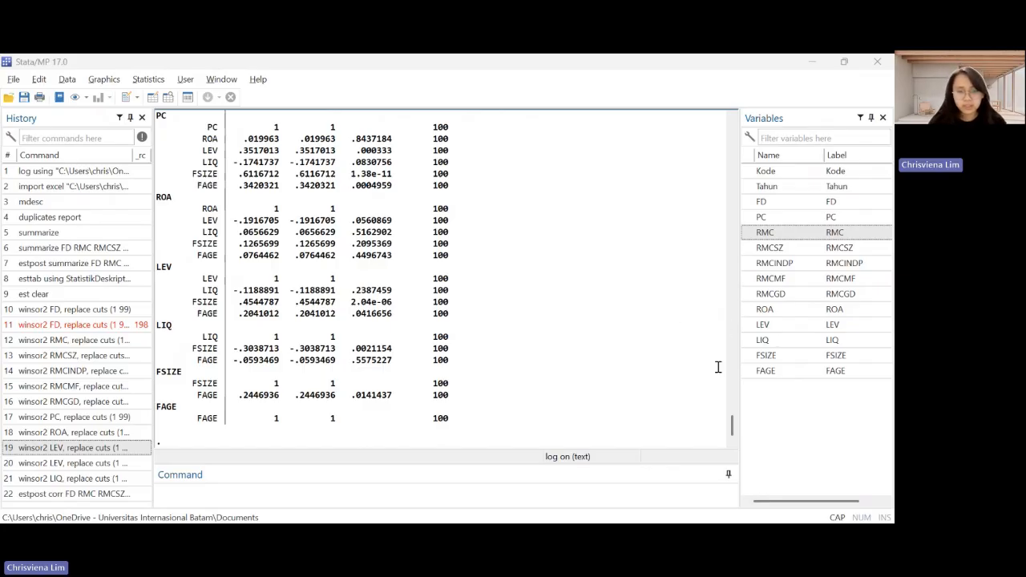
# Export the correlation matrix by running "esttab using UjiKorelasi_UAS.rtf, not unstack nonumber compress noobs star(* 0.1 ** 0.05 *** 0.01) b(3) p(3) nogap"
pyautogui.click(354, 502)
pyautogui.write('esttab using UjiKorelasi_UAS.rtf, not unstack nonumber compress noobs star(* 0.1 ** 0.05 *** 0.01) b(3) p(3) nogap')
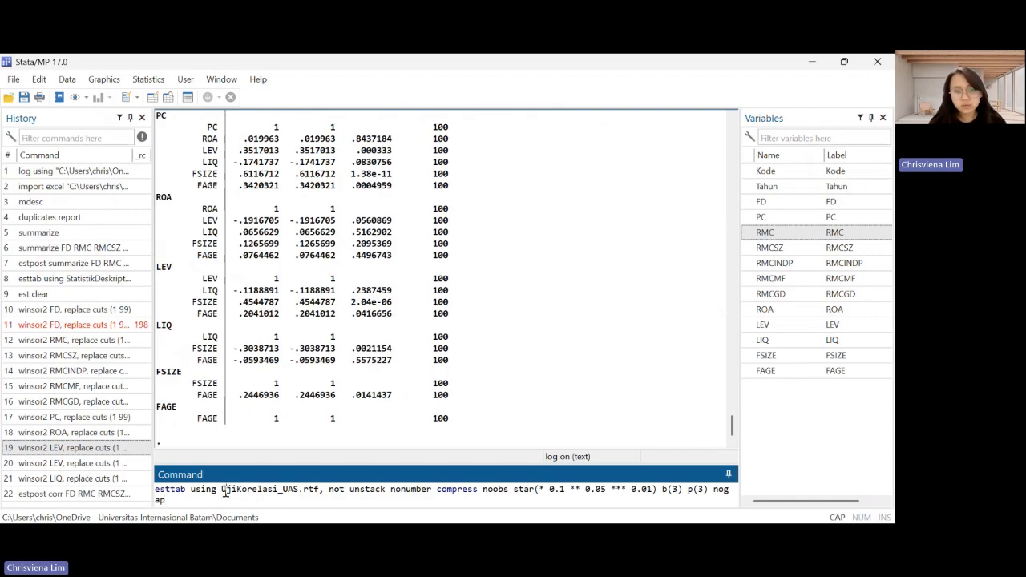
pyautogui.hotkey('shift', 'Right')
pyautogui.hotkey('shift', 'Right')
pyautogui.hotkey('shift', 'Right')
pyautogui.hotkey('shift', 'Right')
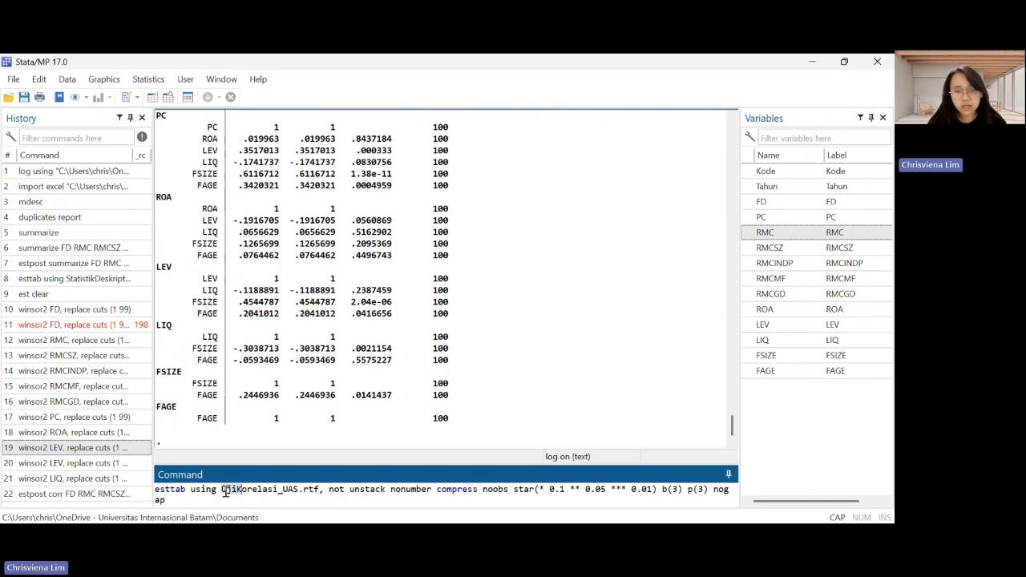
pyautogui.hotkey('shift', 'Right')
pyautogui.hotkey('shift', 'Right')
pyautogui.hotkey('shift', 'Right')
pyautogui.hotkey('shift', 'Right')
pyautogui.hotkey('shift', 'Right')
pyautogui.hotkey('shift', 'Right')
pyautogui.hotkey('shift', 'Right')
pyautogui.hotkey('shift', 'Right')
pyautogui.hotkey('shift', 'Right')
pyautogui.hotkey('shift', 'Right')
pyautogui.hotkey('shift', 'Right')
pyautogui.press('Right')
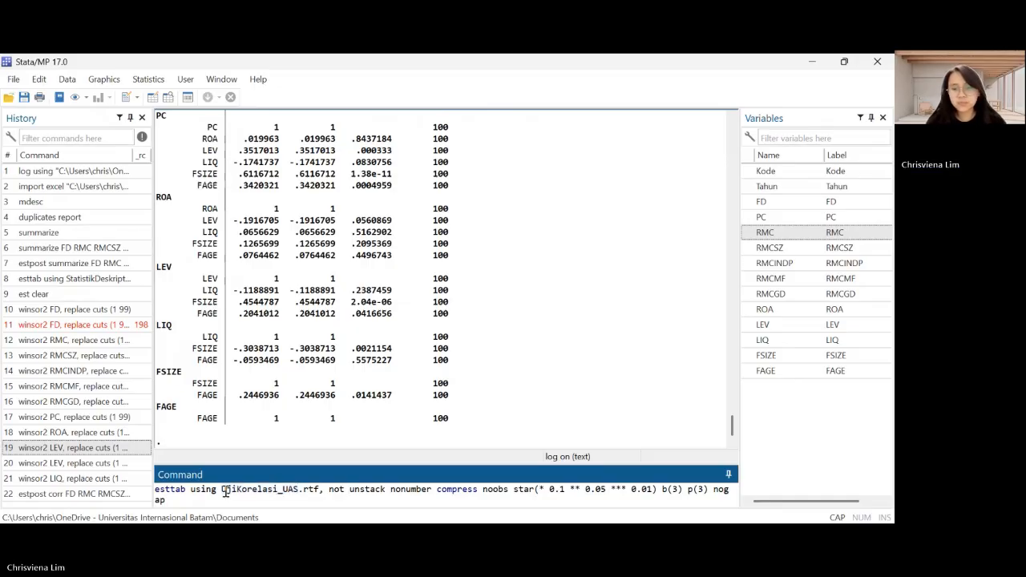
pyautogui.press('Return')
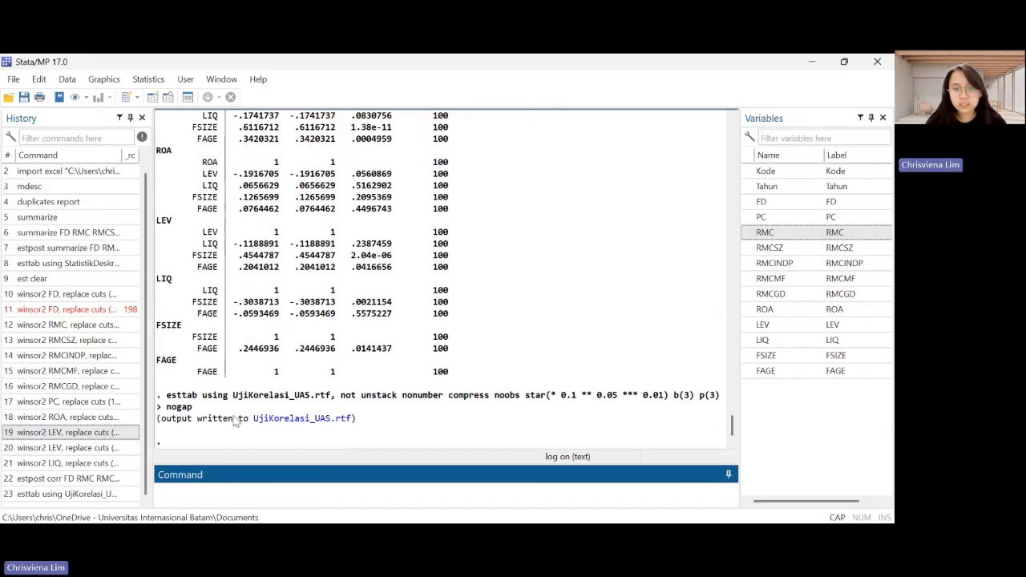
# Open the exported UjiKorelasi_UAS.rtf in Word, examine the correlation table and return to Stata
pyautogui.click(326, 418)
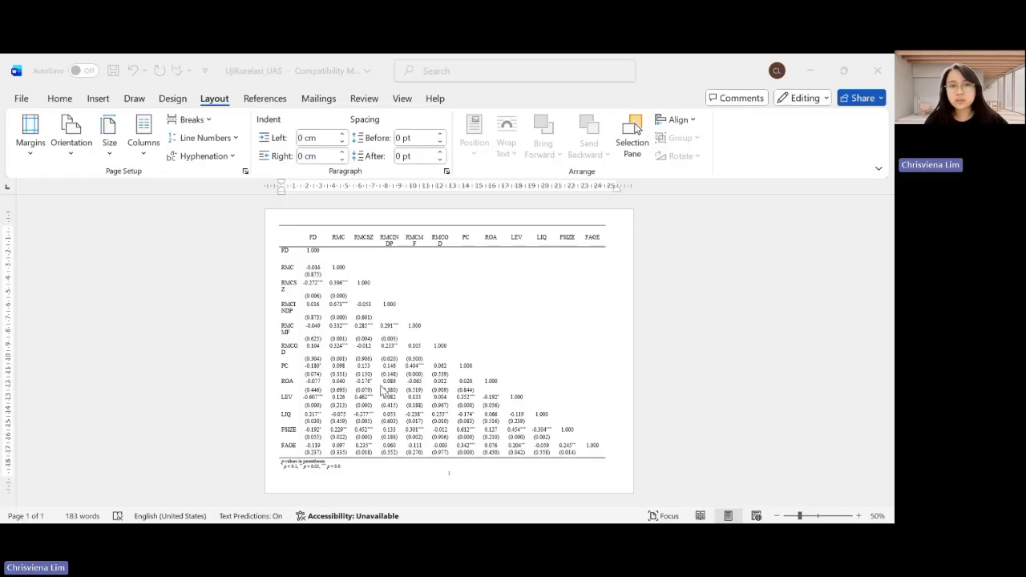
pyautogui.click(490, 435)
pyautogui.hotkey('alt', 'Tab')
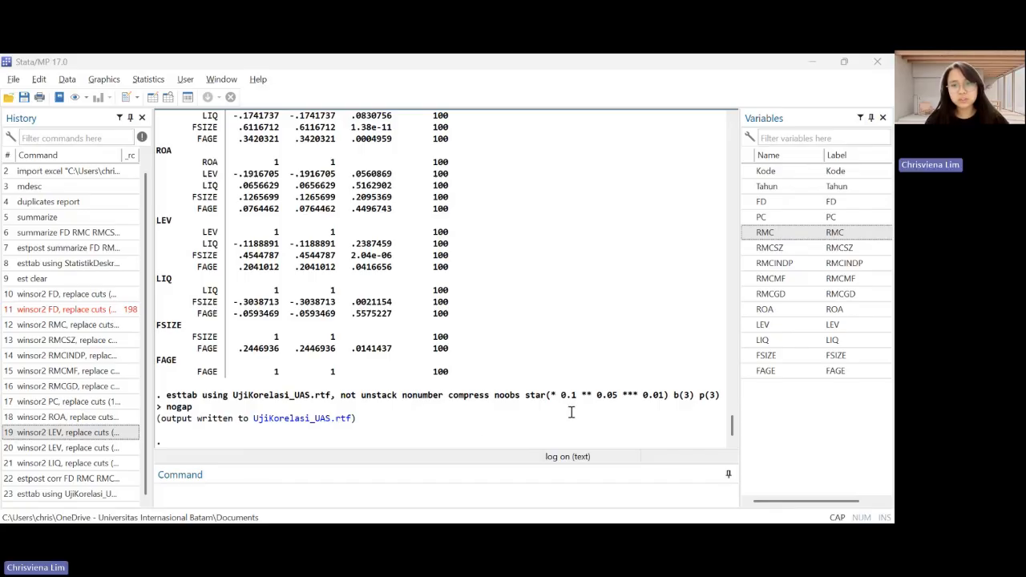
# Clear the stored correlation estimates by running "est clear"
pyautogui.click(321, 494)
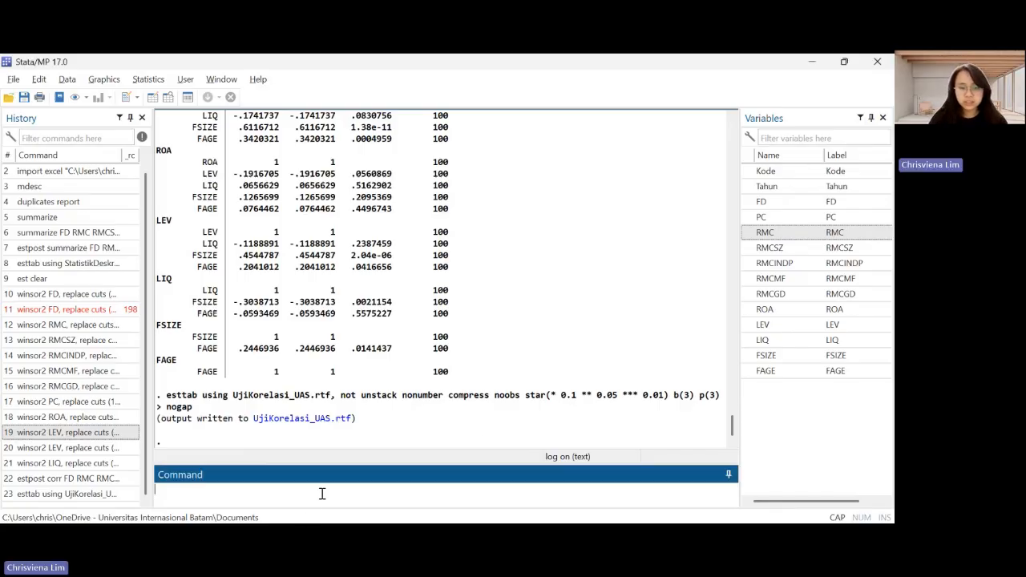
pyautogui.write('est clear')
pyautogui.hotkey('alt', 'Tab')
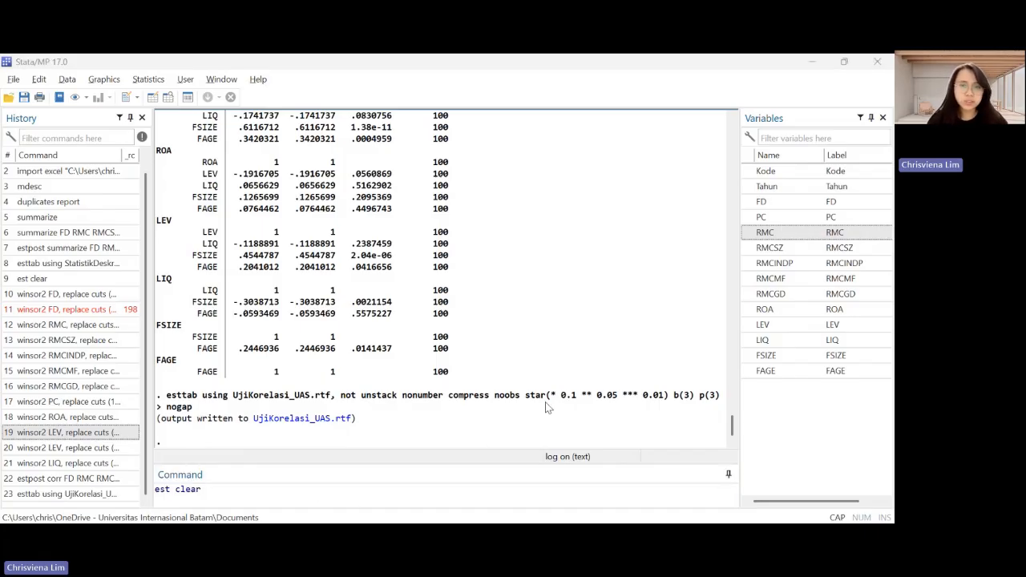
pyautogui.click(335, 488)
pyautogui.press('Return')
# Generate the interaction variable of RMC and PC by running "gen RMCXPC=RMC*PC"
pyautogui.hotkey('alt', 'Tab')
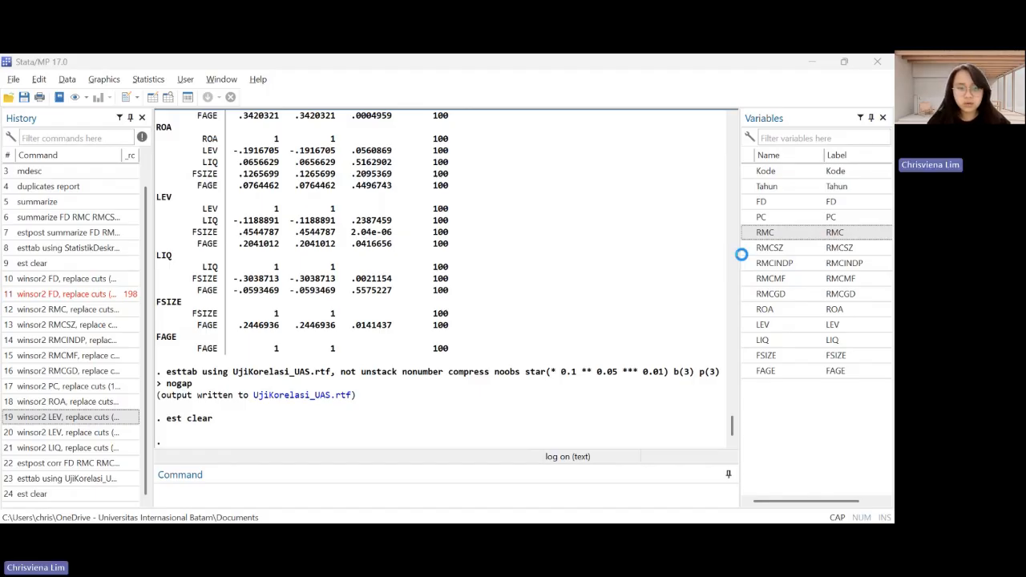
pyautogui.click(327, 495)
pyautogui.write('gen RMCXPC=RMC*PC')
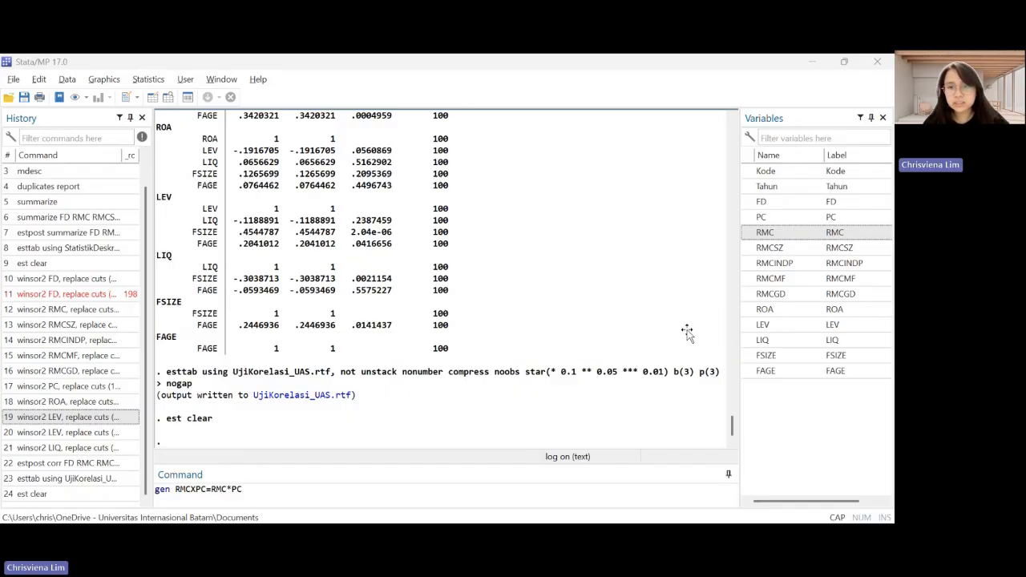
pyautogui.click(372, 496)
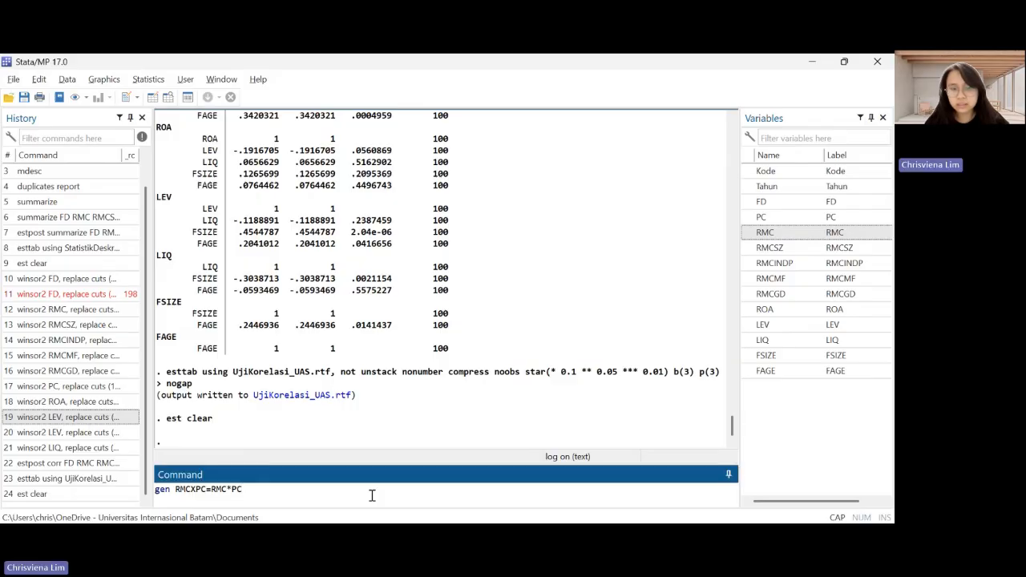
pyautogui.press('Return')
# Generate the interaction variable of RMCSZ and PC by running "gen RMCSZXPC=RMCSZ*PC"
pyautogui.click(77, 494)
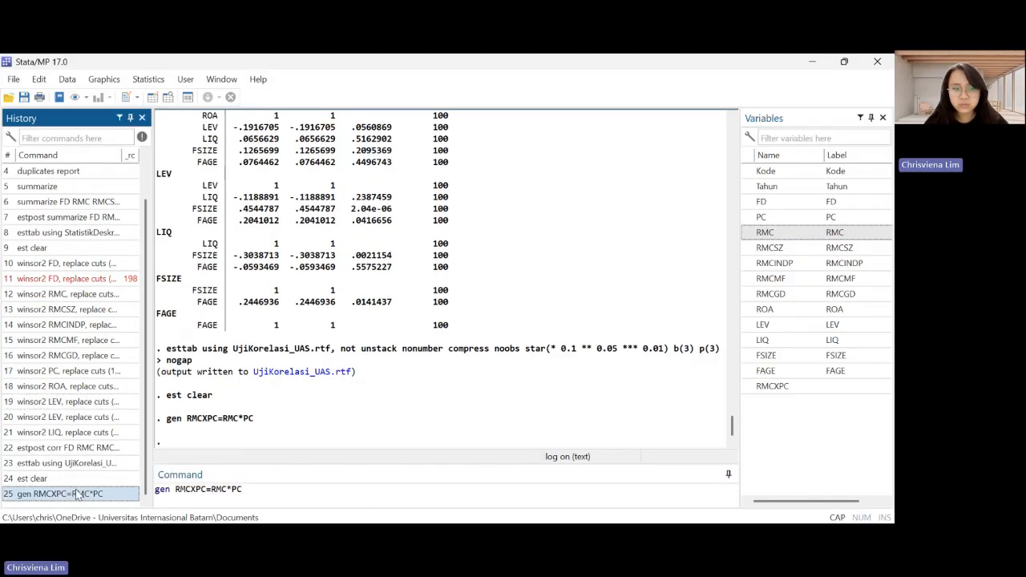
pyautogui.click(193, 493)
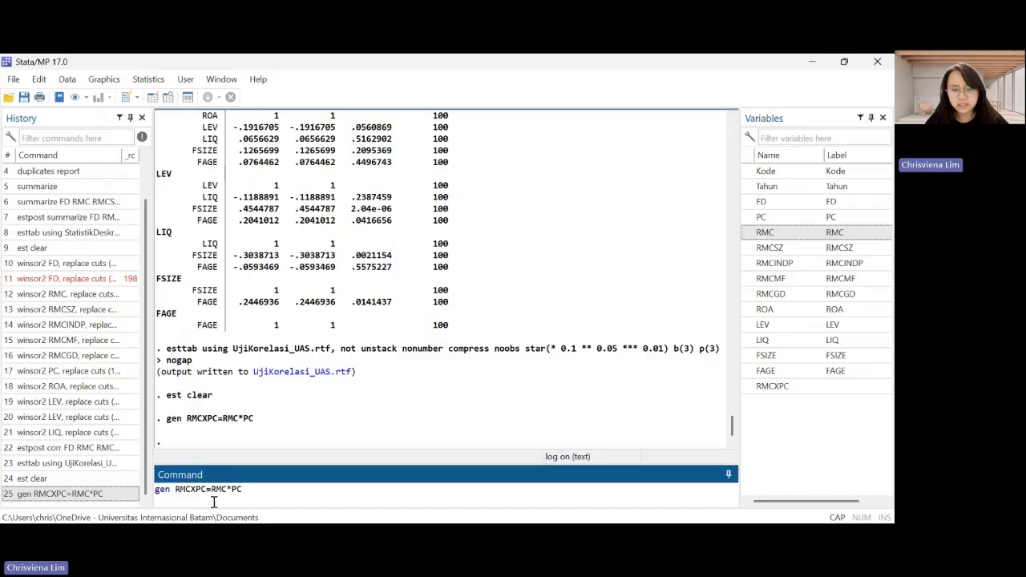
pyautogui.write('sz')
pyautogui.press('BackSpace')
pyautogui.press('BackSpace')
pyautogui.write('SZ')
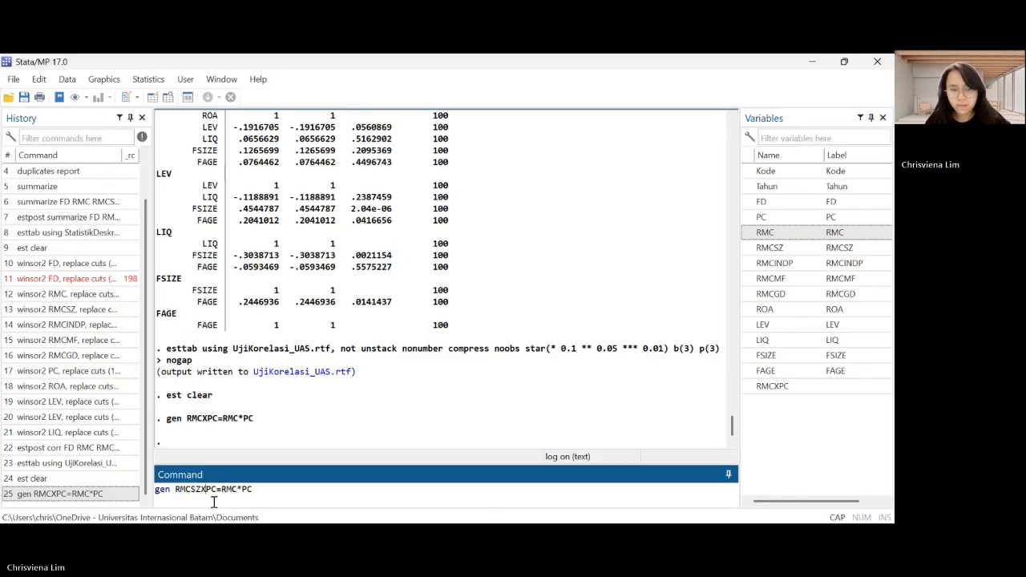
pyautogui.write('SZ')
pyautogui.press('Return')
# Generate the interaction variable of RMCINDP and PC by running "gen RMCINDPXPC=RMCINDP*PC"
pyautogui.click(60, 478)
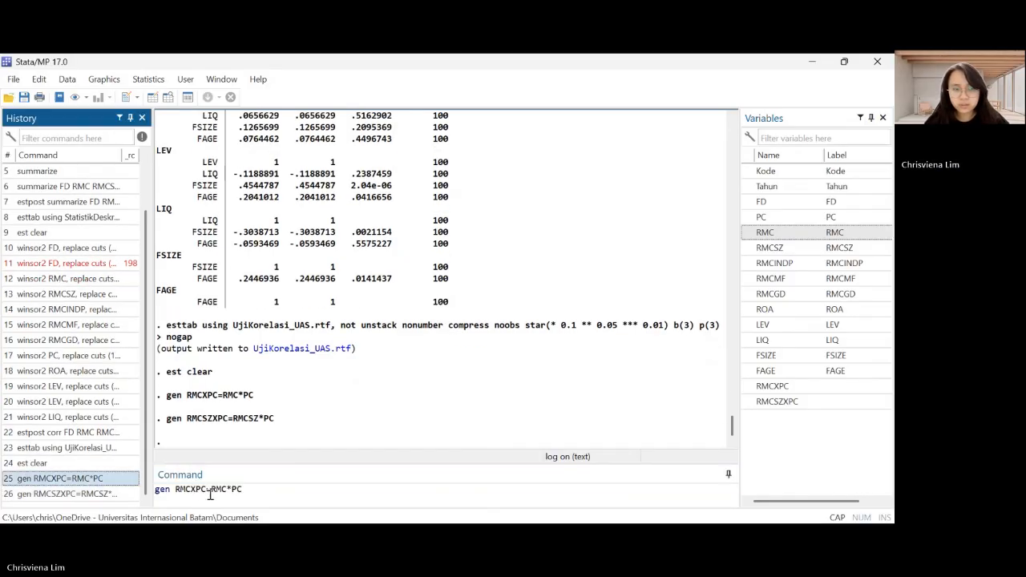
pyautogui.click(200, 491)
pyautogui.write('INDP')
pyautogui.press('Right')
pyautogui.press('Right')
pyautogui.press('Right')
pyautogui.press('Right')
pyautogui.press('Right')
pyautogui.press('Right')
pyautogui.press('Right')
pyautogui.write('INDP')
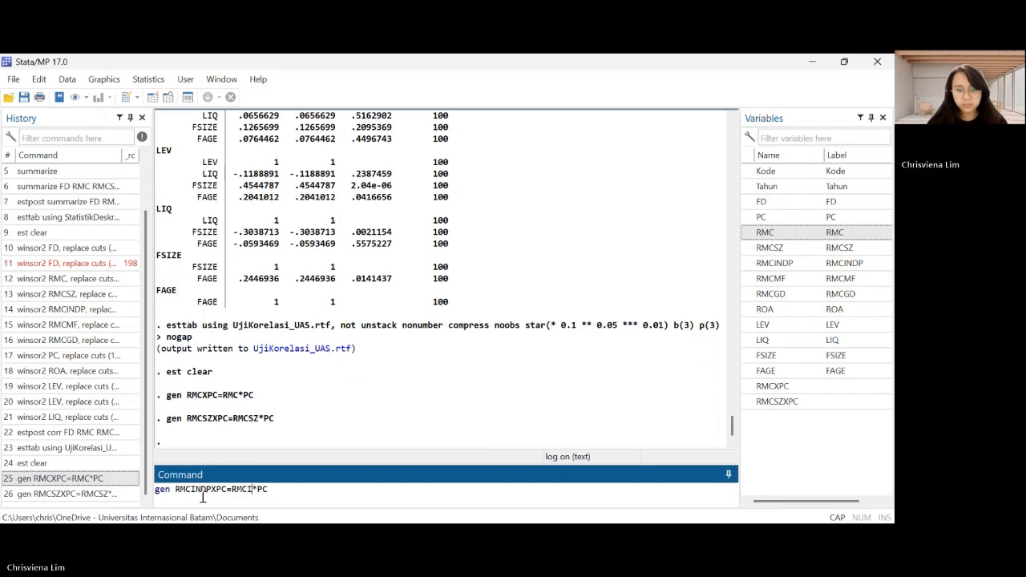
pyautogui.press('Return')
# Generate the interaction variable of RMCMF and PC by running "gen RMCMFXPC=RMCMF*PC"
pyautogui.click(120, 494)
pyautogui.click(210, 491)
pyautogui.press('BackSpace')
pyautogui.press('BackSpace')
pyautogui.press('BackSpace')
pyautogui.press('BackSpace')
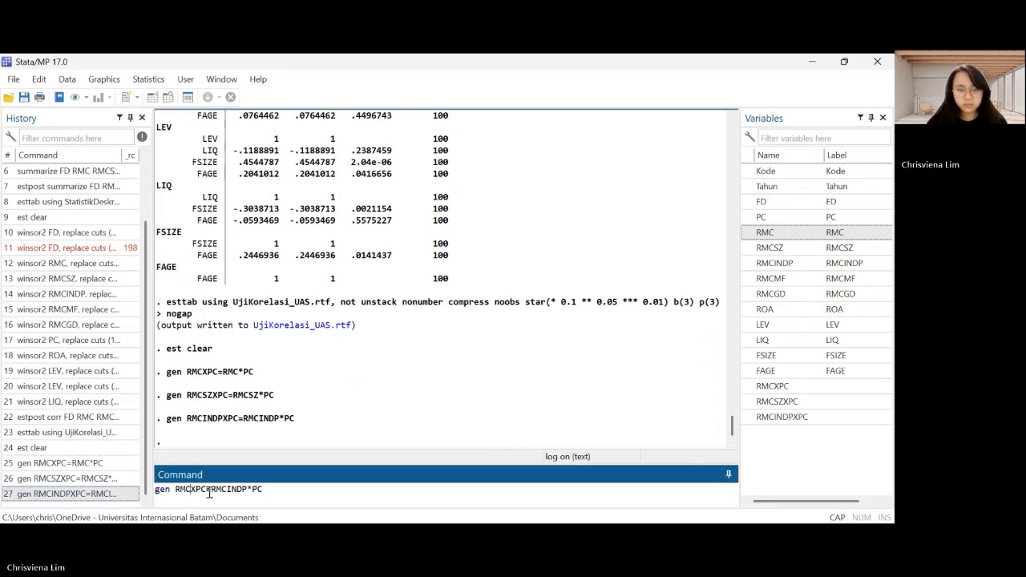
pyautogui.write('MF')
pyautogui.press('Right')
pyautogui.press('Right')
pyautogui.press('Right')
pyautogui.press('Right')
pyautogui.press('Right')
pyautogui.press('Right')
pyautogui.press('Right')
pyautogui.press('Right')
pyautogui.press('Right')
pyautogui.press('Right')
pyautogui.press('Right')
pyautogui.press('BackSpace')
pyautogui.press('BackSpace')
pyautogui.press('BackSpace')
pyautogui.press('BackSpace')
pyautogui.write('MF')
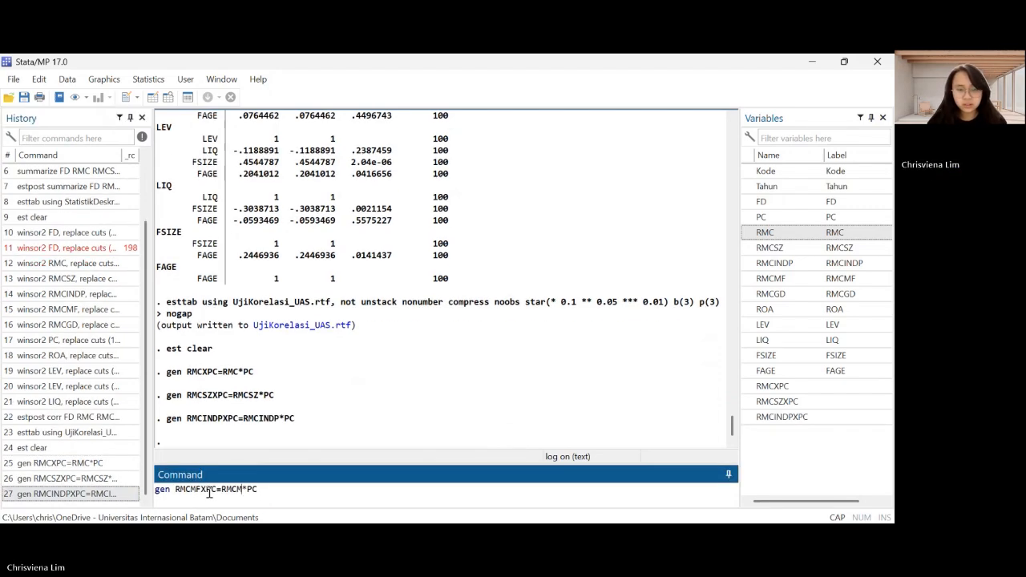
pyautogui.press('Return')
# Generate the interaction variable of RMCGD and PC by running "gen RMCGDXPC=RMCGD*PC"
pyautogui.press('pageup')
pyautogui.press('pageup')
pyautogui.press('pageup')
pyautogui.press('pageup')
pyautogui.click(190, 489)
pyautogui.write('GD')
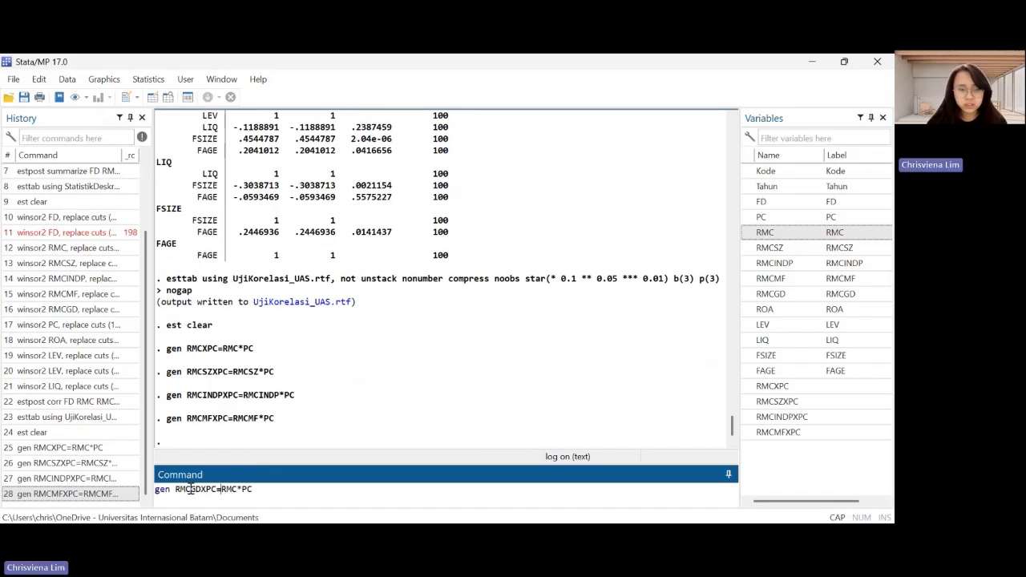
pyautogui.write('GD')
pyautogui.press('Return')
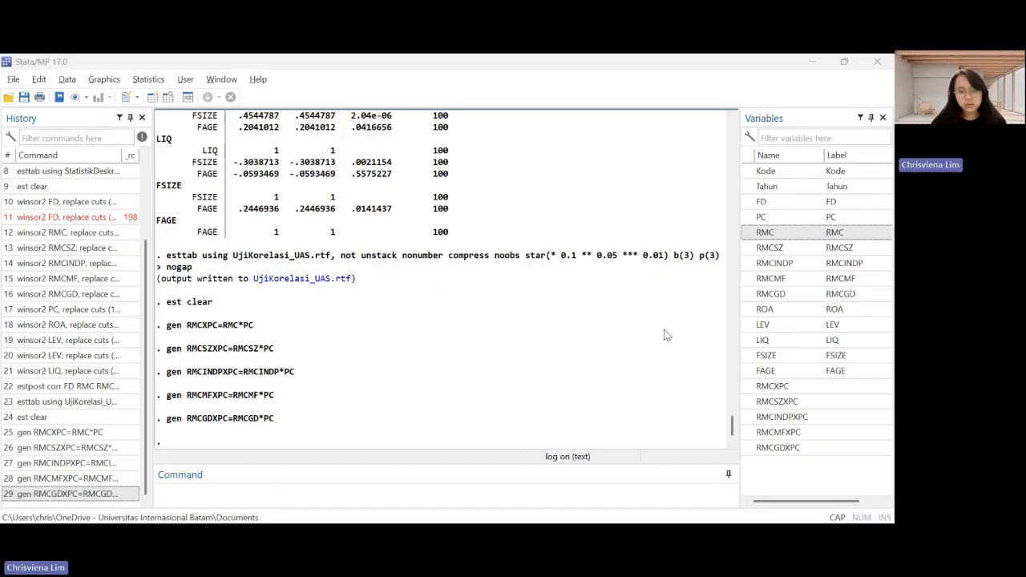
# Create the firm and firm-year identifiers by running "egen id=group(Kode)" and "gen id2=id*10000+Tahun"
pyautogui.click(292, 494)
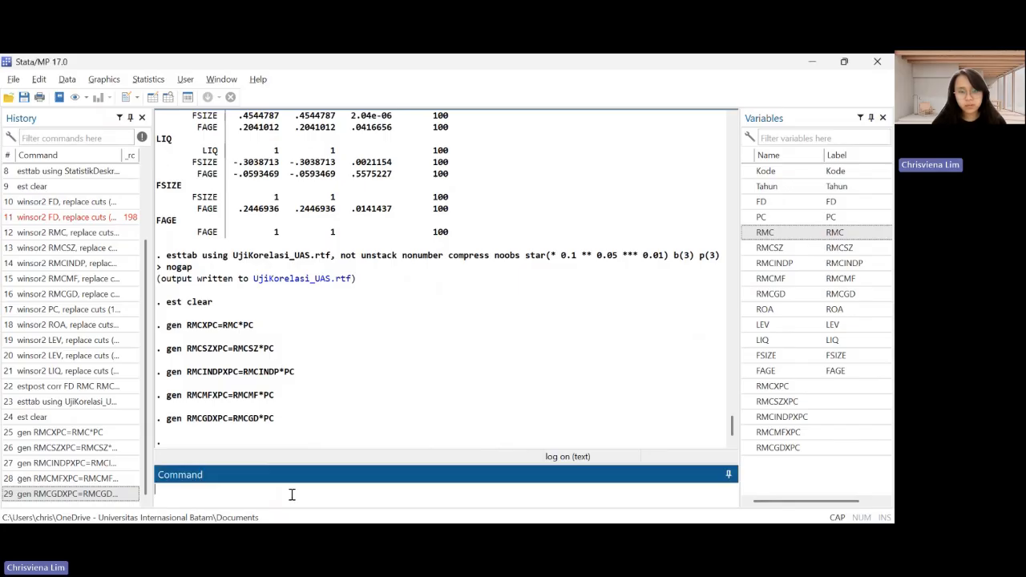
pyautogui.write('egen id=group(Kode)')
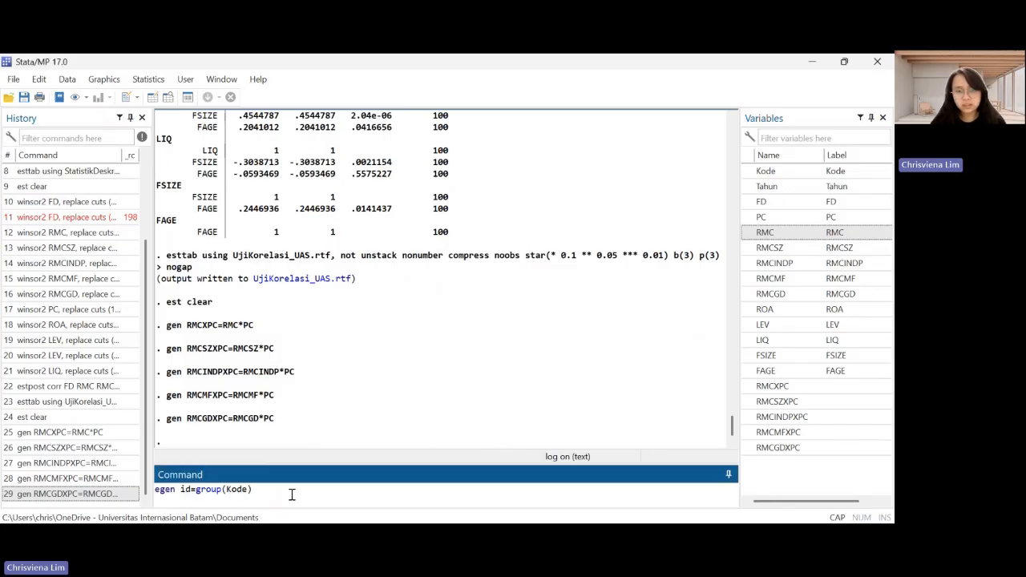
pyautogui.press('Return')
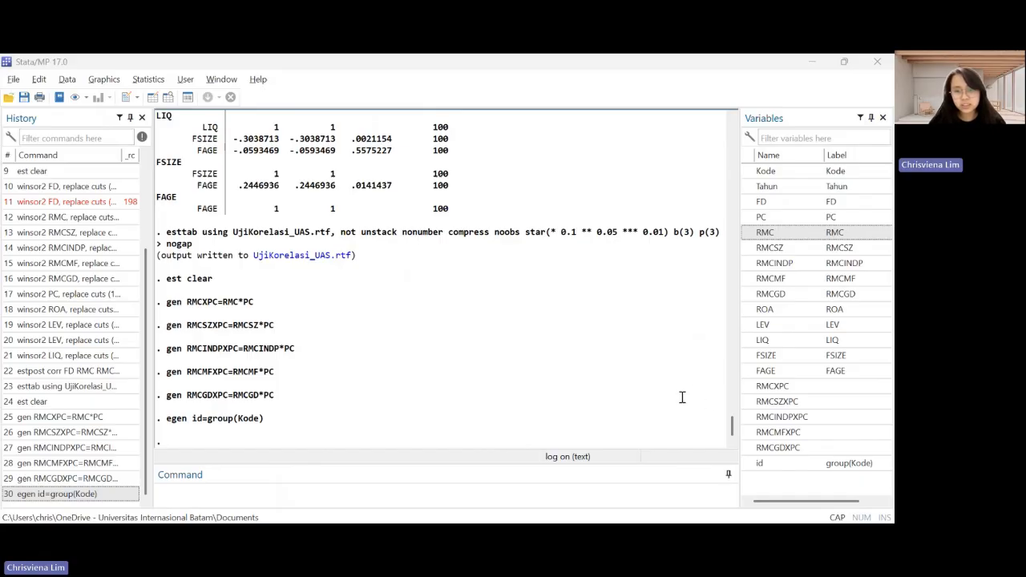
pyautogui.click(292, 501)
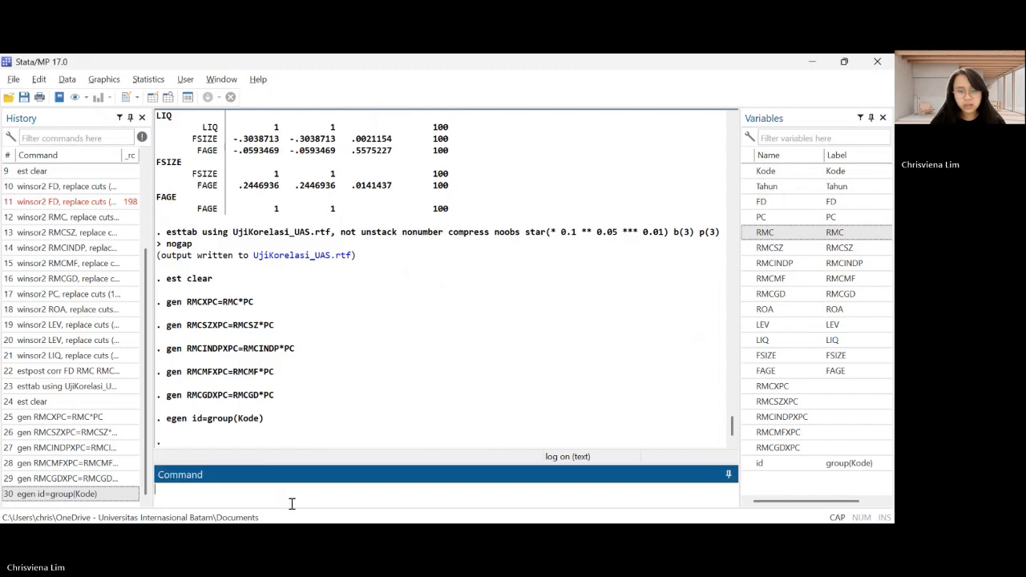
pyautogui.write('gen id2=id*10000+Tahun')
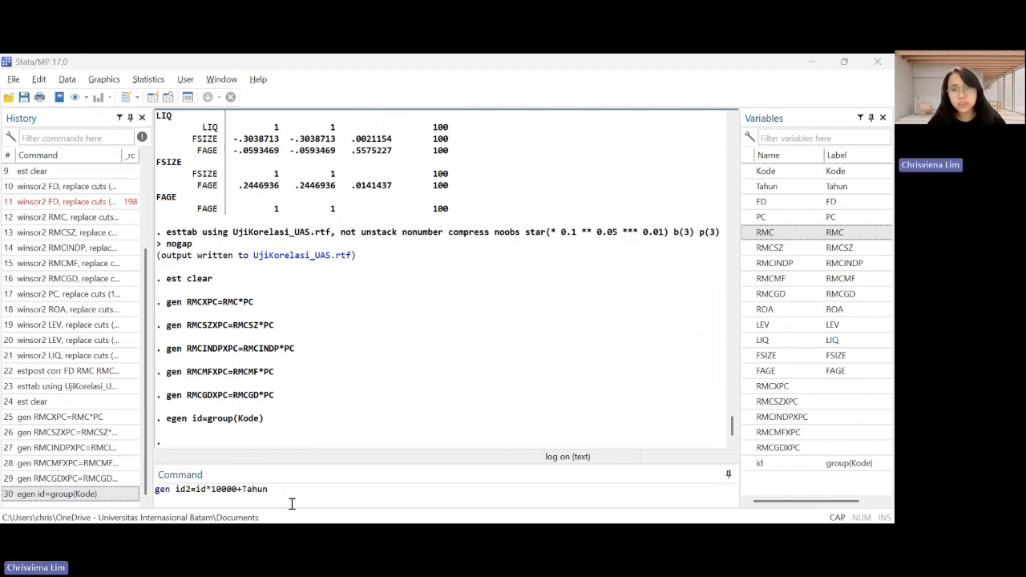
pyautogui.press('Return')
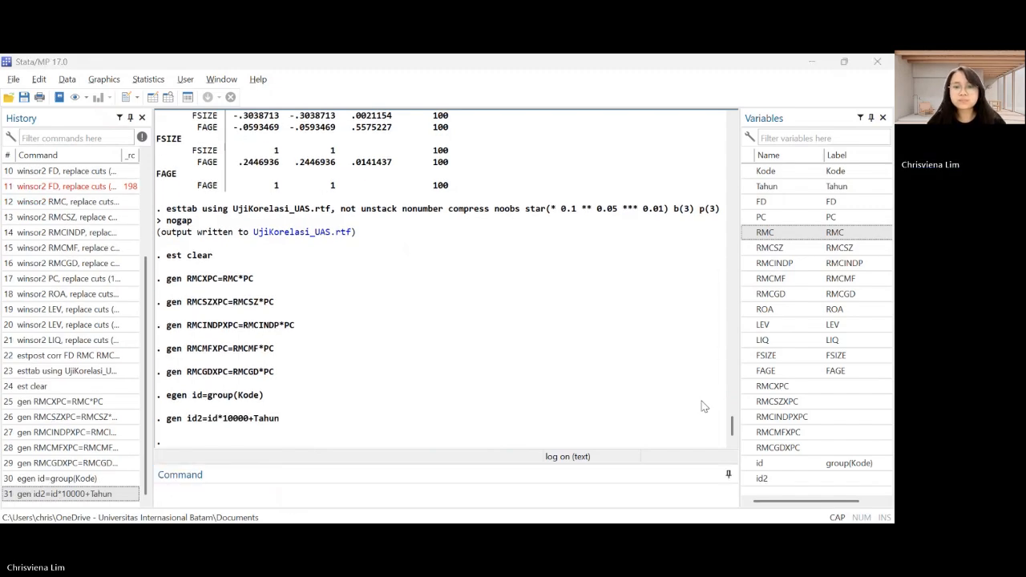
# Run the baseline regression "reg FD RMC RMCSZ RMCINDP RMCMF RMCGD ROA LEV LIQ FSIZE FAGE i.Tahun ,vce(robust)" and review its output
pyautogui.click(518, 385)
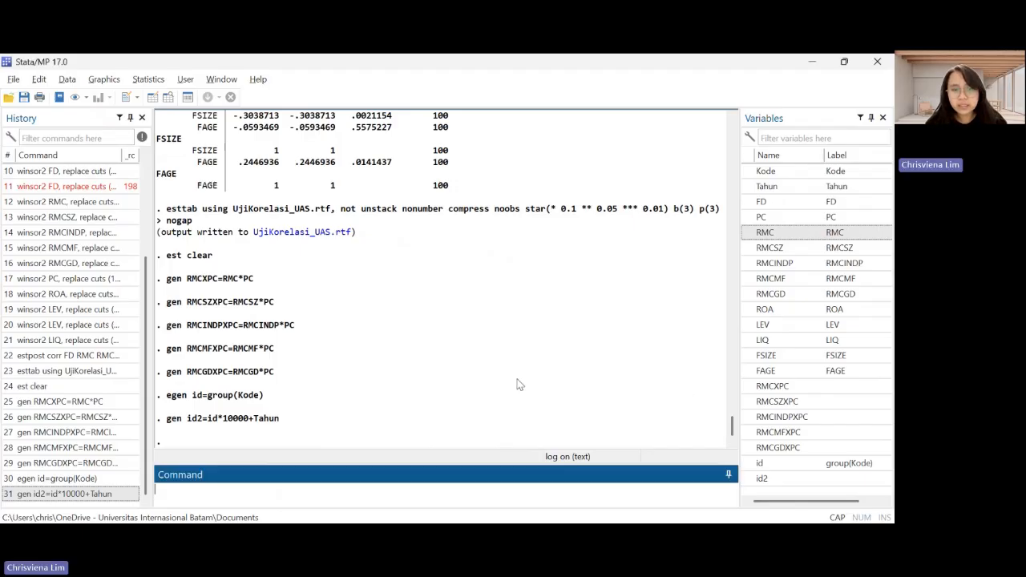
pyautogui.scroll(1, 470, 401)
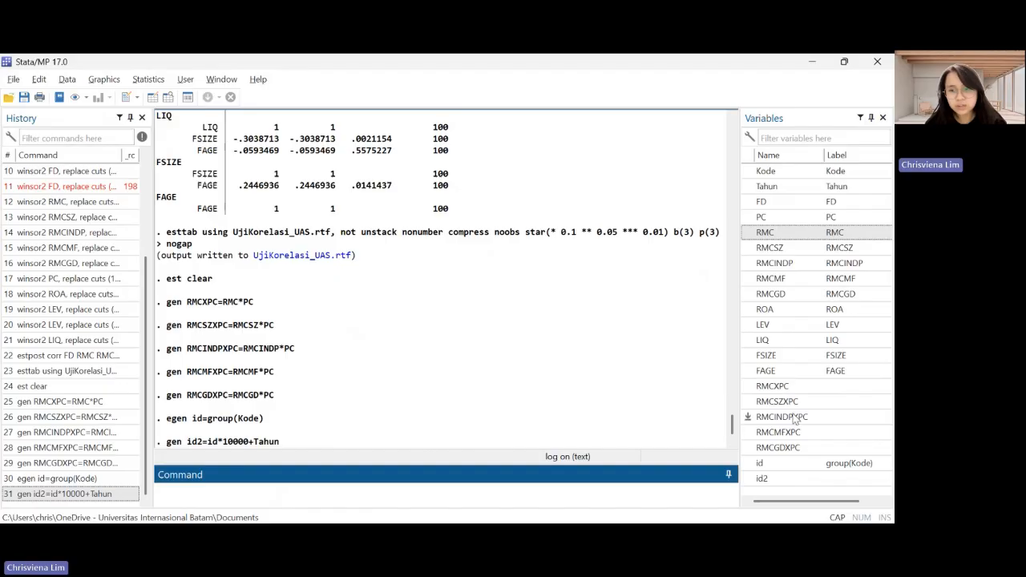
pyautogui.hotkey('alt', 'Tab')
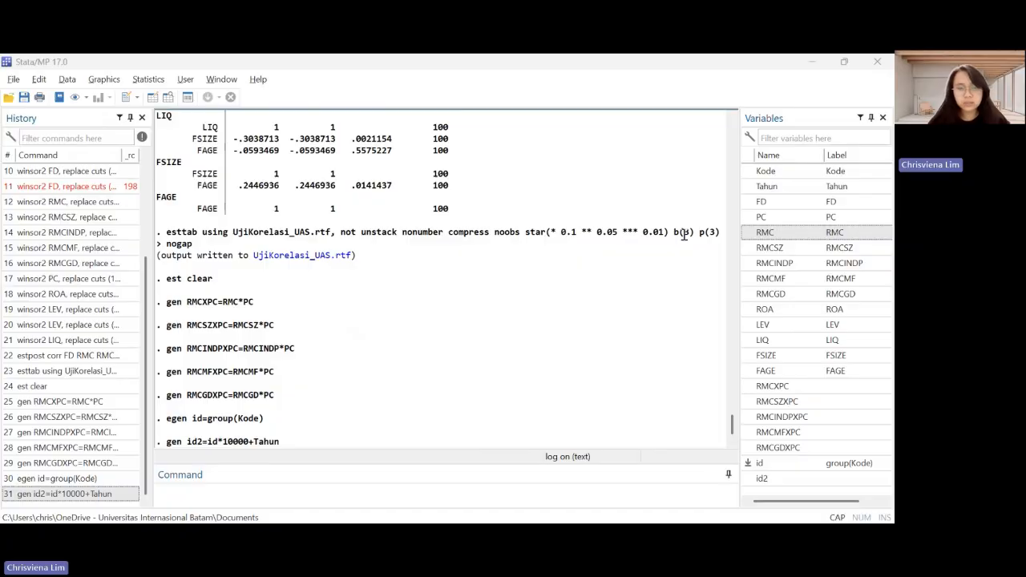
pyautogui.click(288, 489)
pyautogui.write('reg FD RMC RMCSZ RMCINDP RMCMF RMCGD ROA LEV LIQ FSIZE FAGE i.Tahun ,vce(robust')
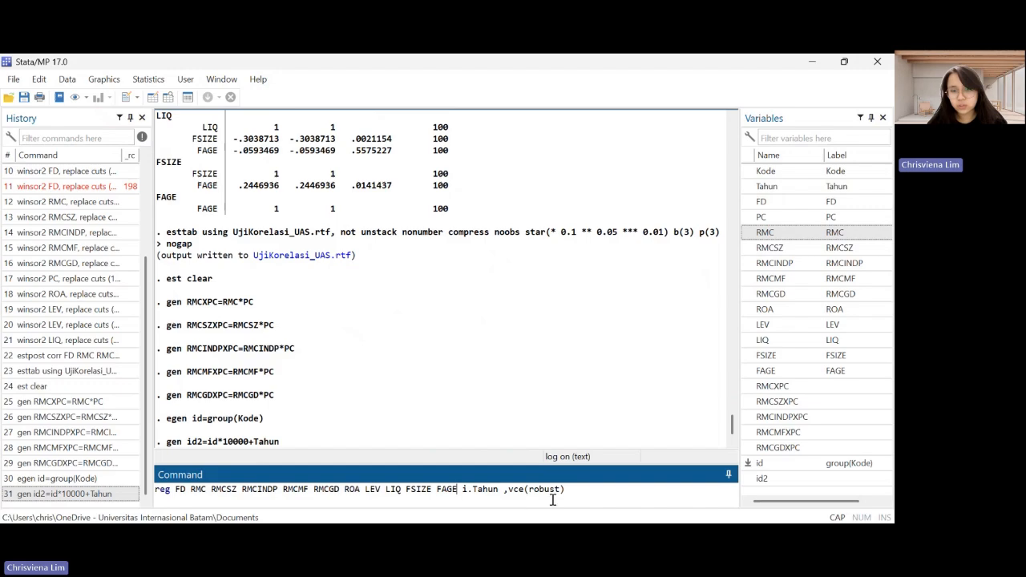
pyautogui.press('Return')
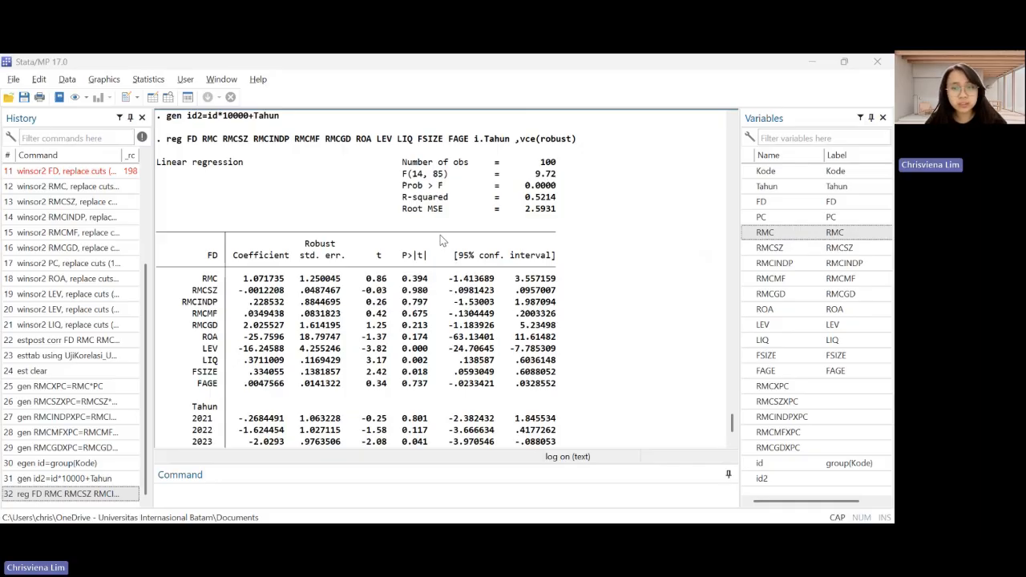
pyautogui.scroll(1, 440, 241)
pyautogui.scroll(-2, 440, 241)
pyautogui.scroll(-2, 440, 241)
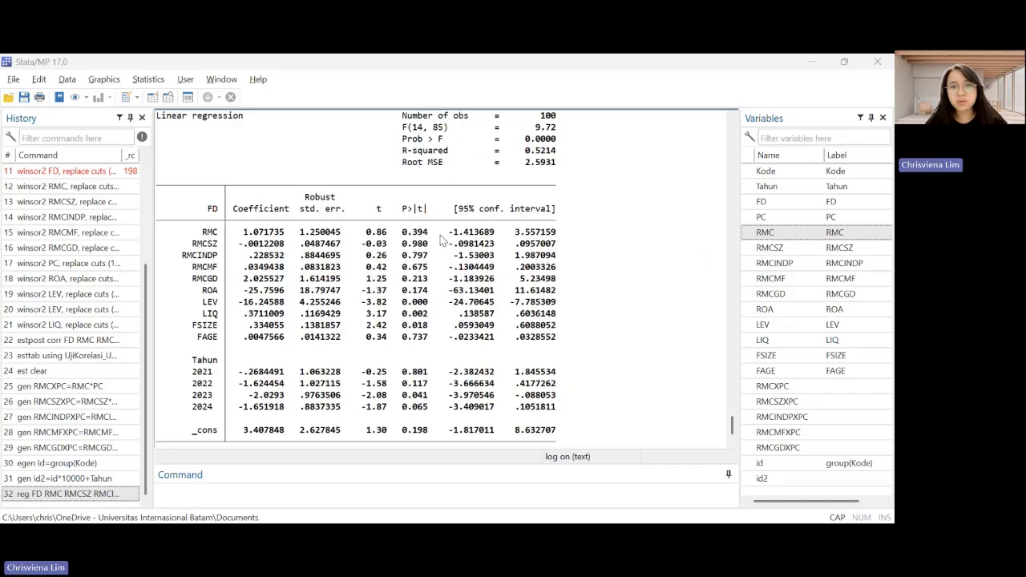
# Store the baseline regression estimates as f1 by running "est store f1"
pyautogui.click(306, 501)
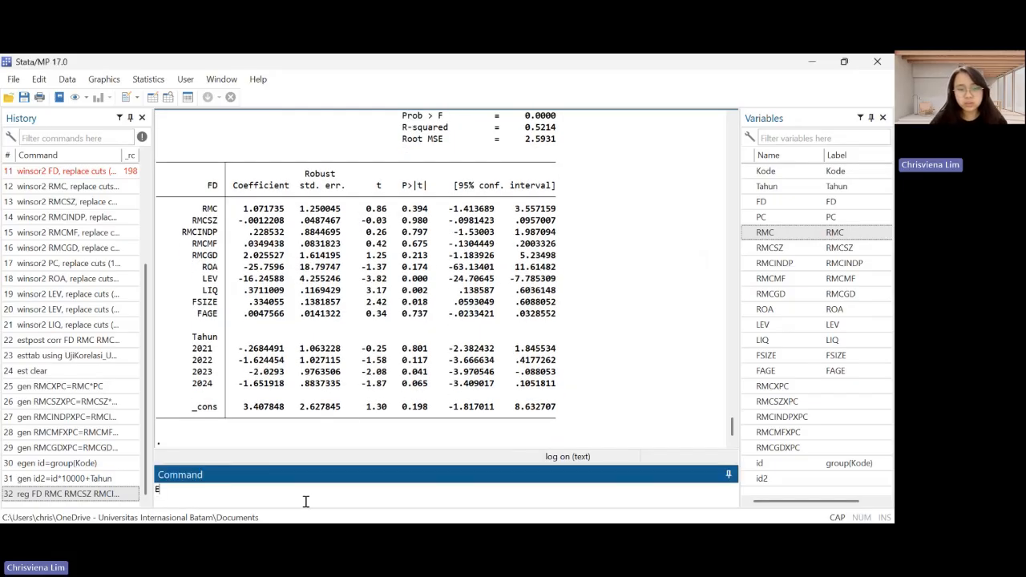
pyautogui.write('EST')
pyautogui.press('capslock')
pyautogui.press('BackSpace')
pyautogui.press('BackSpace')
pyautogui.press('BackSpace')
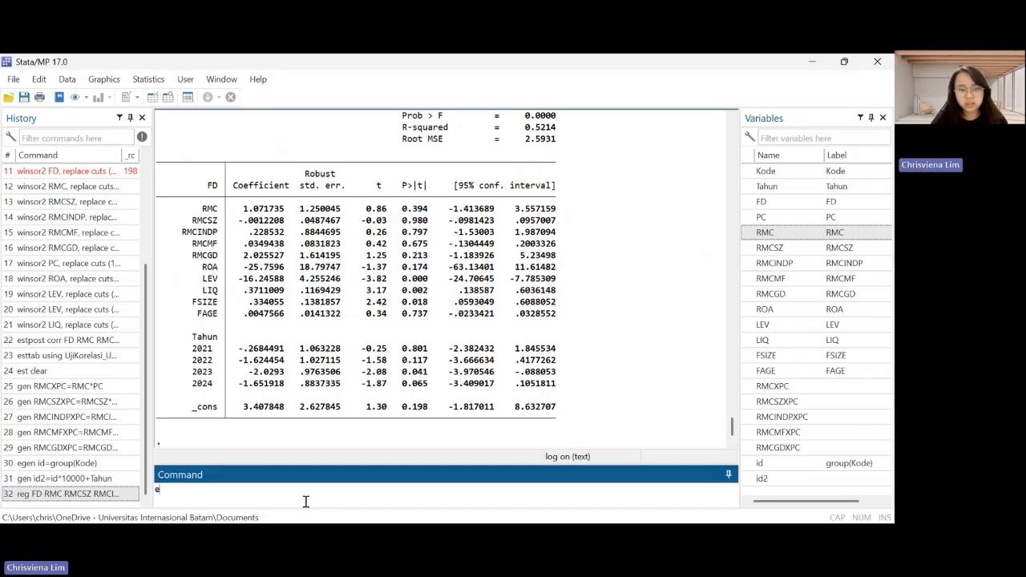
pyautogui.write('est store f1')
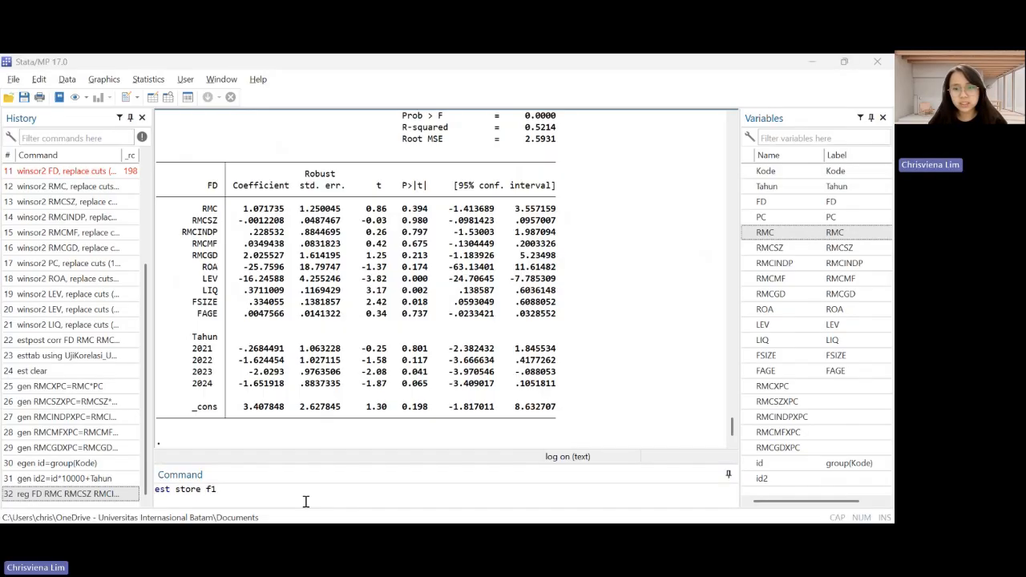
pyautogui.click(305, 501)
pyautogui.press('Return')
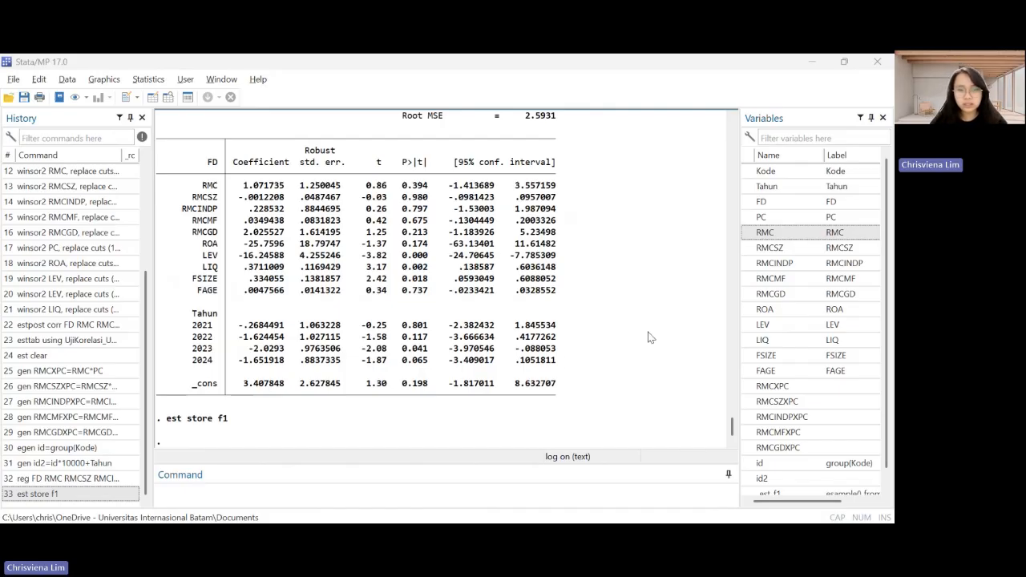
# Run the moderation regression "reg FD RMC RMCSZ RMCINDP RMCMF RMCGD PC RMCXPC RMCSZXPC RMCINDPXPC RMCMFXPC RMCGDXPC ROA LEV LIQ FSIZE FAGE i.Tahun ,vce(robust)"
pyautogui.click(313, 503)
pyautogui.write('reg FD RMC RMCSZ RMCINDP RMCMF RMCGD PC RMCXPC RMCSZXPC RMCINDPXPC RMCMFXPC RMCGDXPC ROA LEV LIQ FSIZE FAGE i.Tahun ,vce(robust)"')
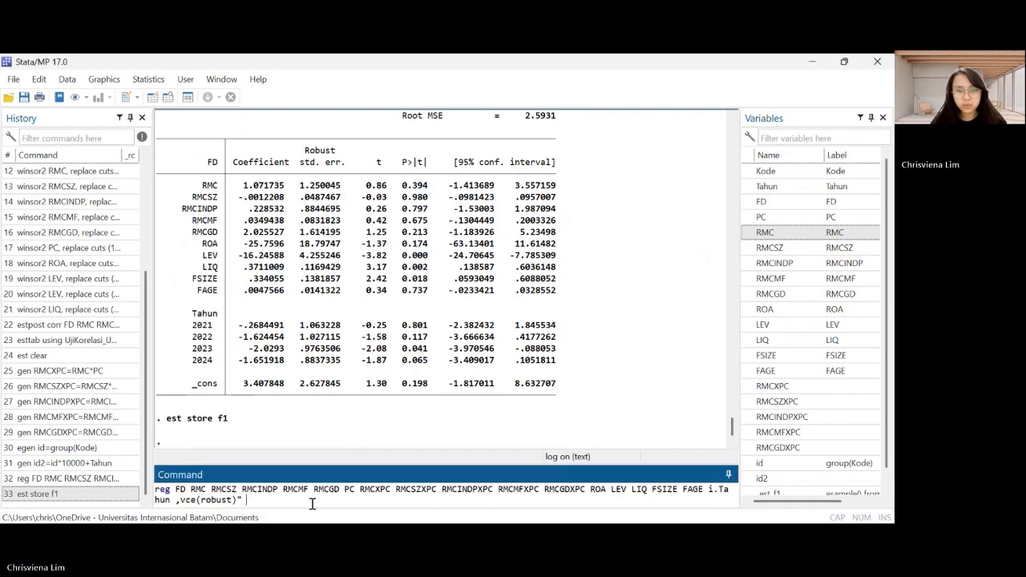
pyautogui.press('BackSpace')
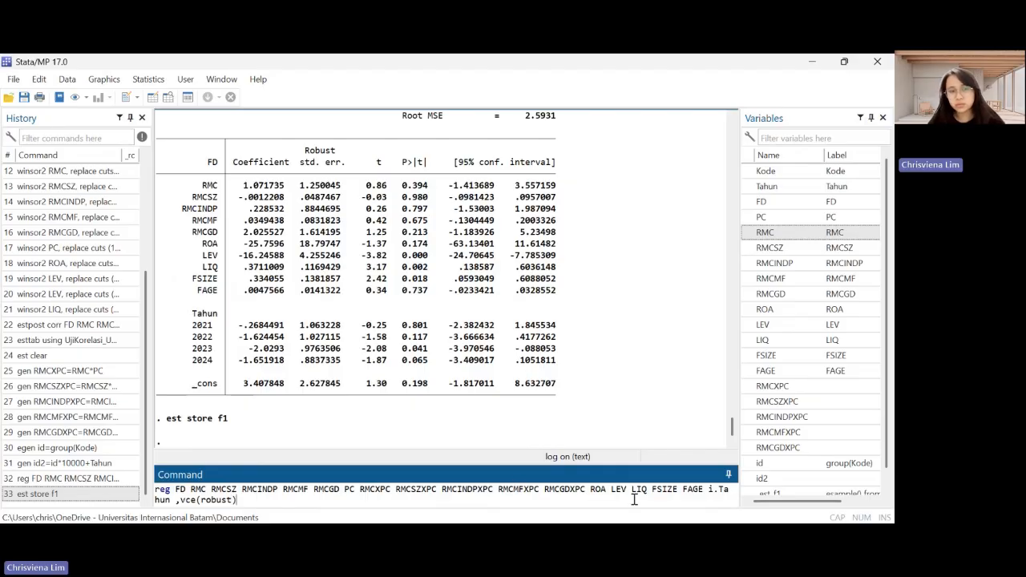
pyautogui.press('Return')
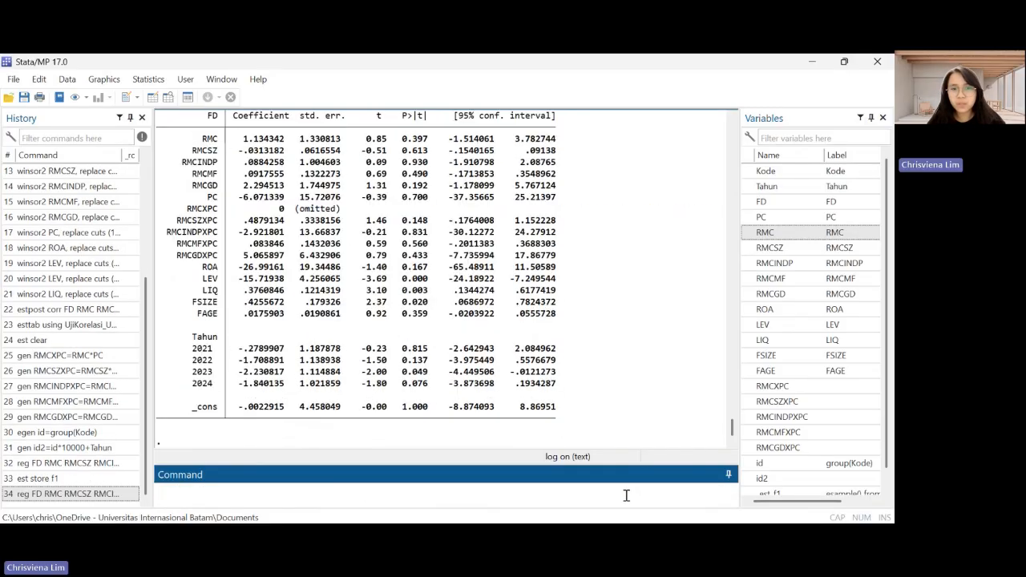
pyautogui.scroll(2, 496, 326)
pyautogui.scroll(-1, 496, 327)
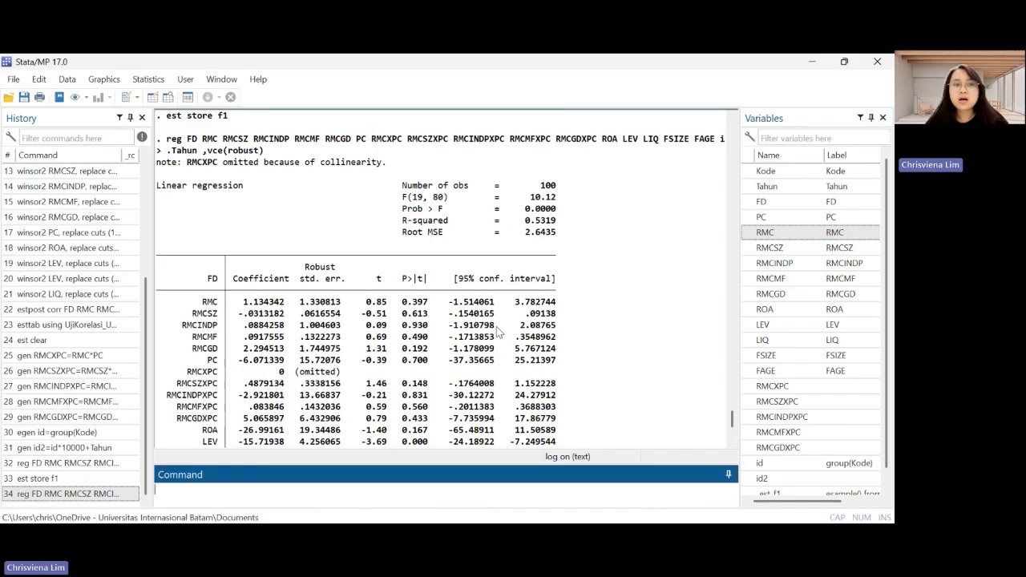
pyautogui.scroll(-1, 497, 326)
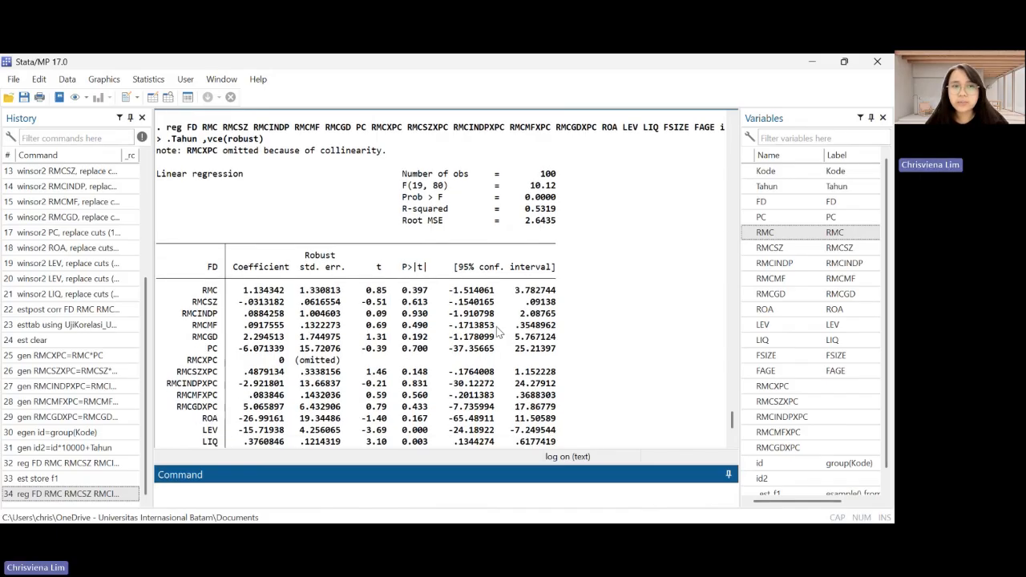
pyautogui.scroll(-1, 496, 326)
pyautogui.scroll(-1, 307, 373)
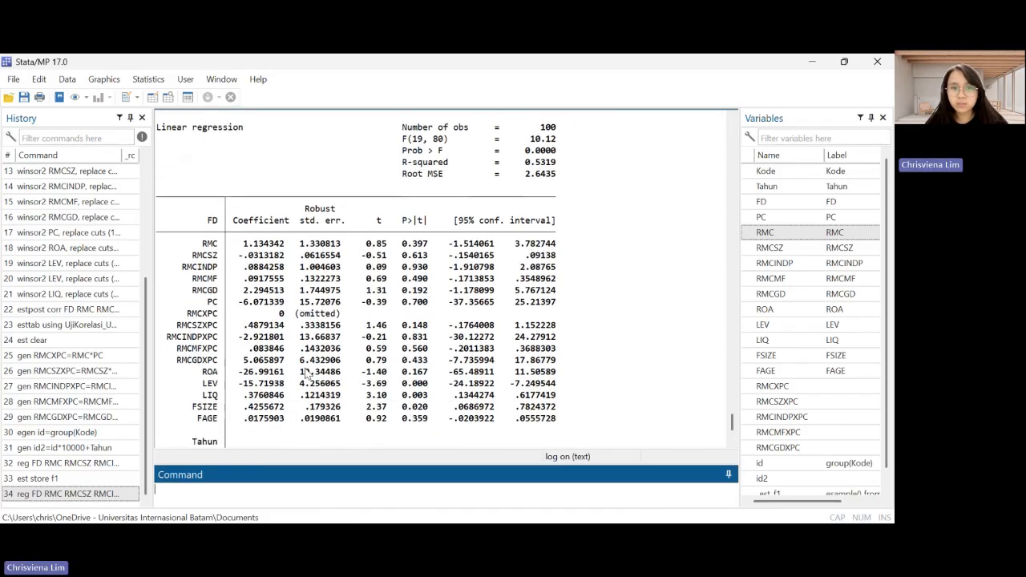
pyautogui.scroll(-5, 307, 373)
# Store the moderation regression estimates as f2 by running "est store f2"
pyautogui.write('es')
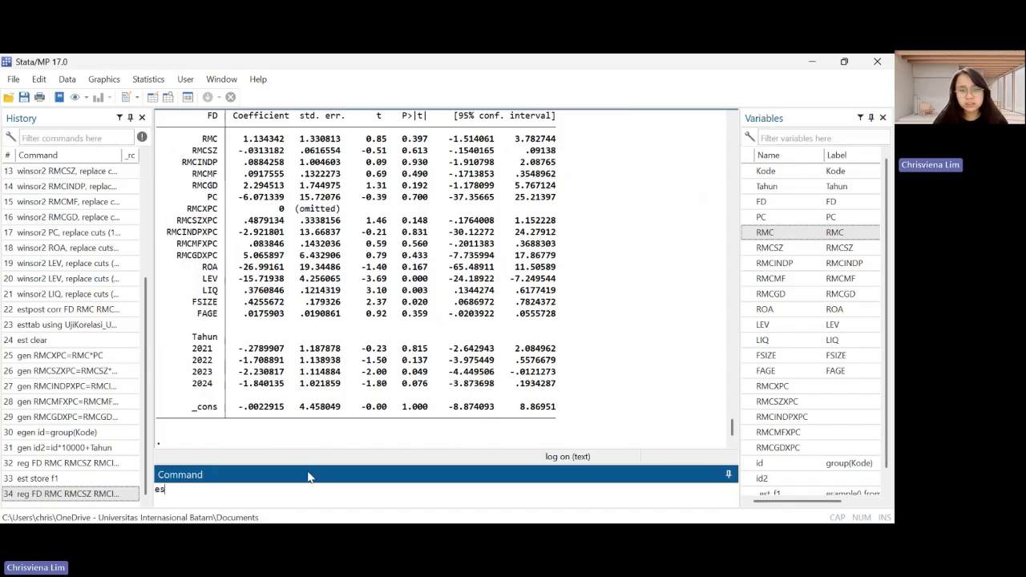
pyautogui.write('t store ')
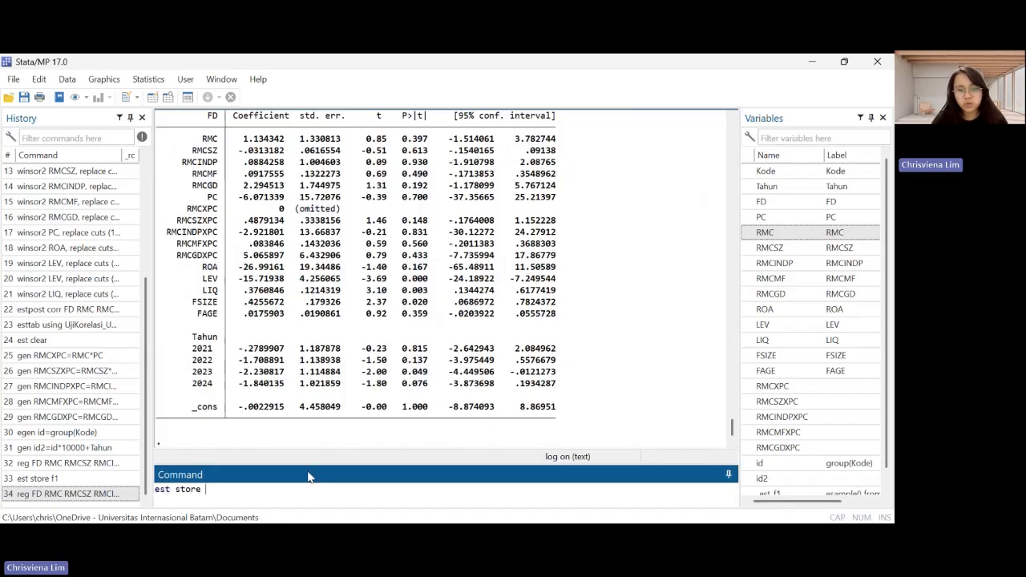
pyautogui.write('f2')
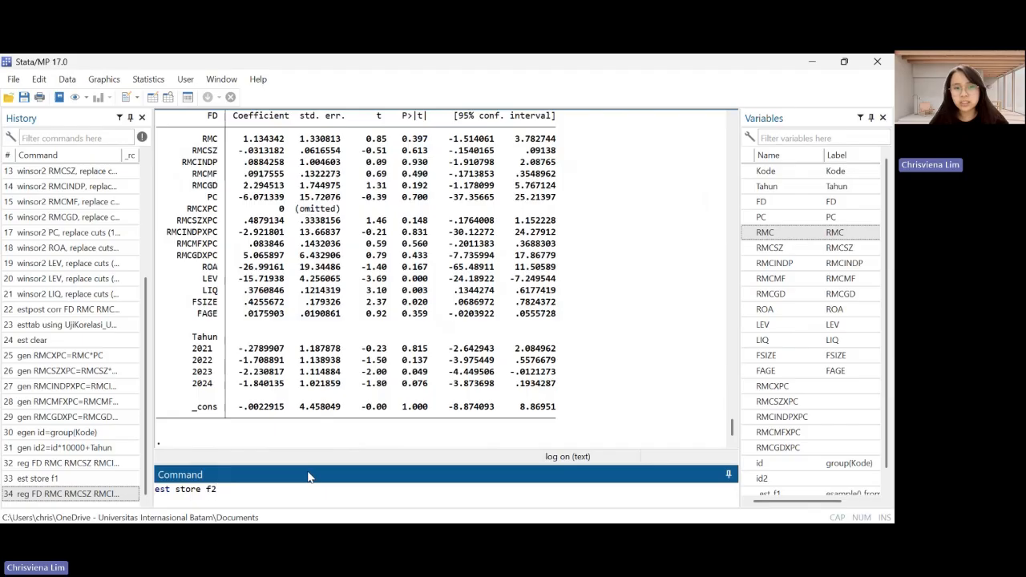
pyautogui.press('Return')
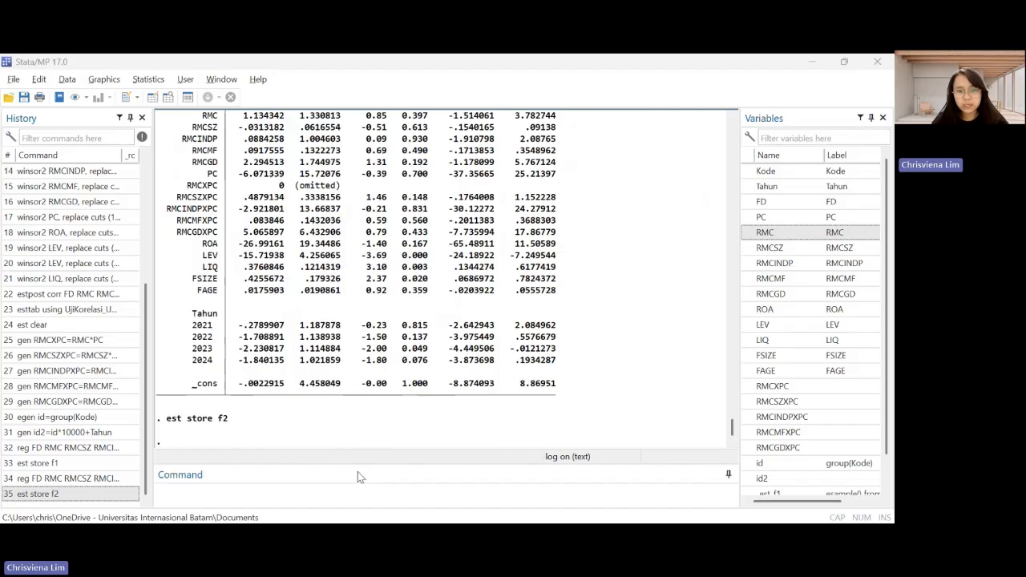
# Try to export the stored f* estimates to Regresi_UAS.rtf with esttab, including r2, r2_a, N and a Year FE indicator for Tahun
pyautogui.click(297, 502)
pyautogui.write('esttab f* using regresi_UAS.rtf, replace scalar (r2 r2_a N) obslast compress star(* 0.1 ** 0.05 *** 0.01) b(%6.3f) t(%6.2f)  nogap indicate("Year FE =*Tahun*")')
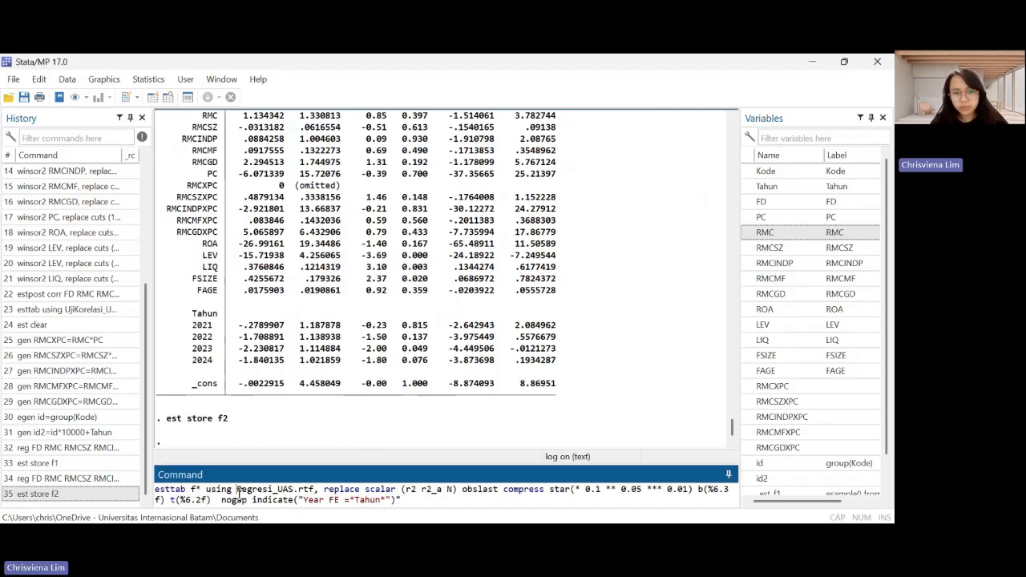
pyautogui.moveTo(239, 492); pyautogui.dragTo(304, 491)
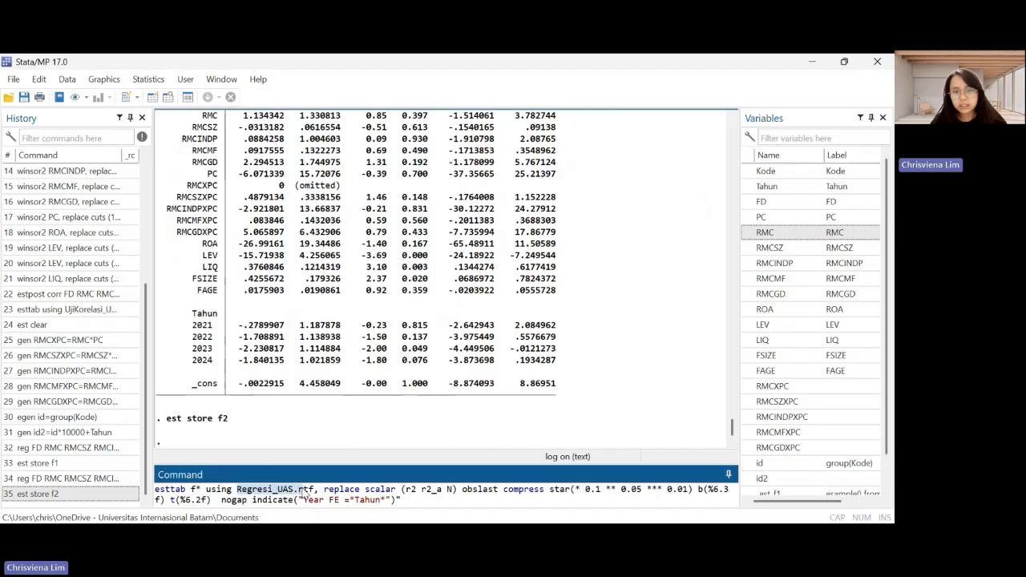
pyautogui.click(438, 506)
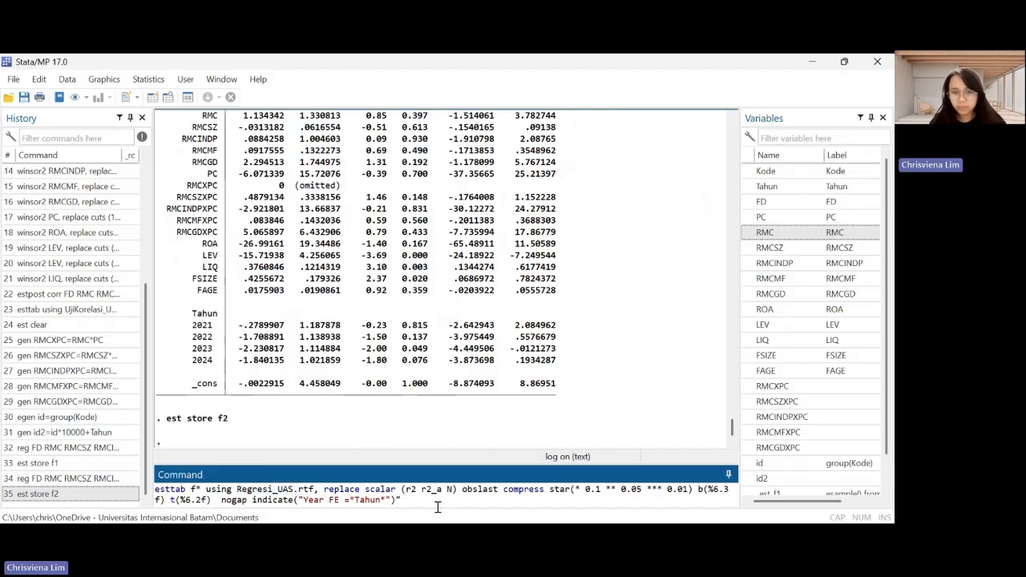
pyautogui.press('Return')
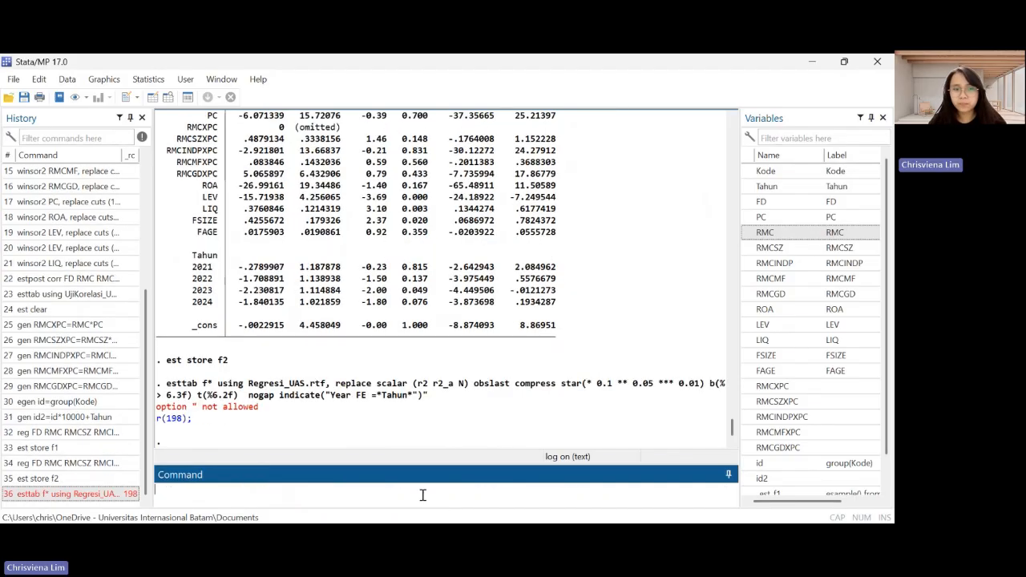
# Rerun the esttab export to Regresi_UAS.rtf with the stray quotation mark removed from the end of the command
pyautogui.press('pageup')
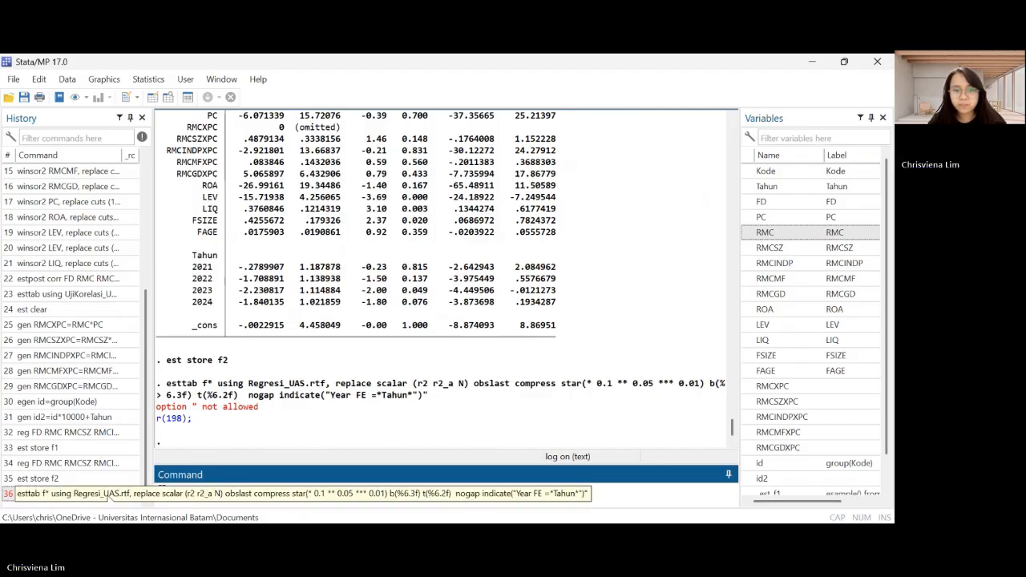
pyautogui.click(414, 501)
pyautogui.press('BackSpace')
pyautogui.press('BackSpace')
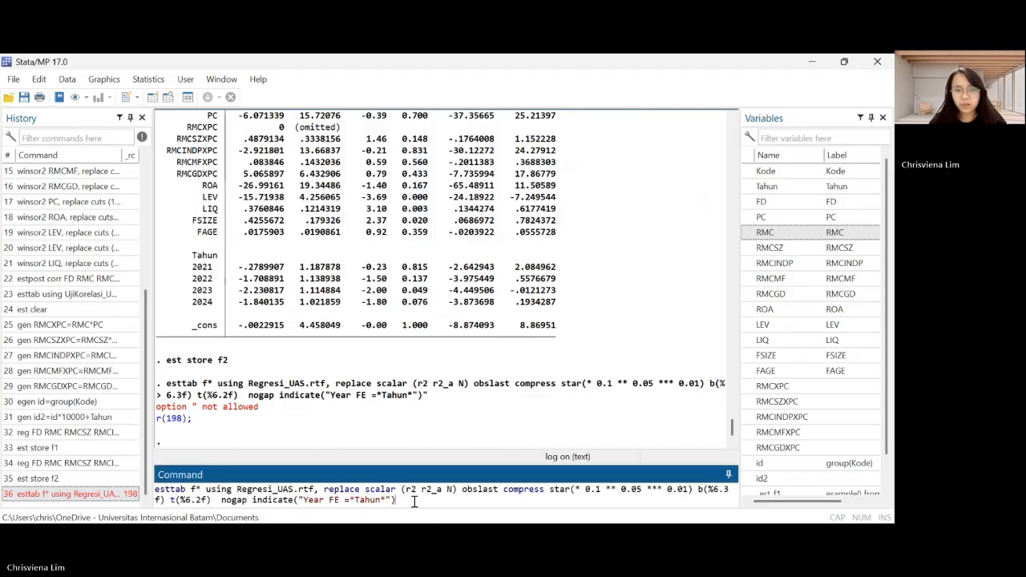
pyautogui.write(')')
pyautogui.press('Return')
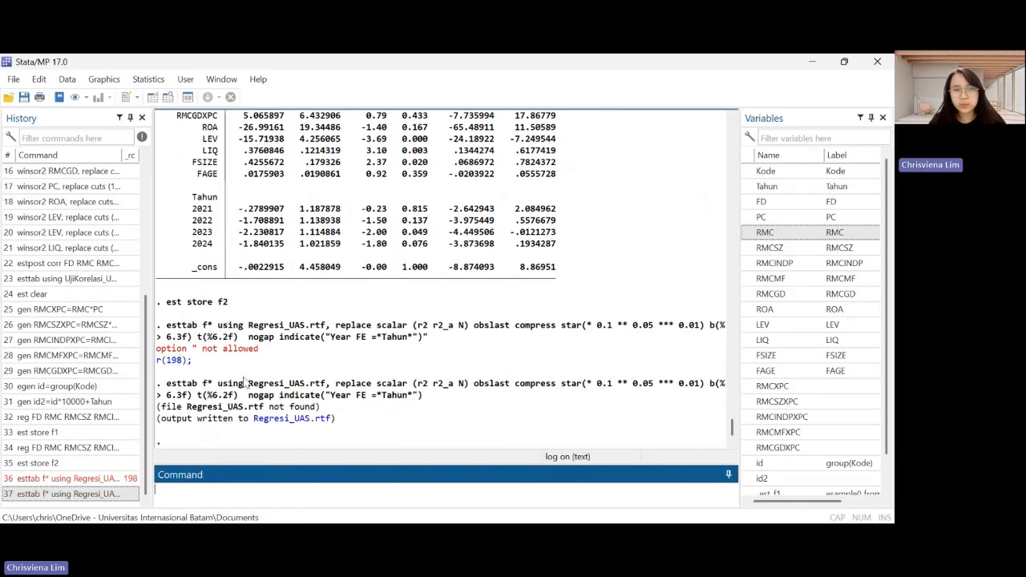
# Open the exported Regresi_UAS.rtf in Word and review the regression table with both FD models
pyautogui.click(313, 423)
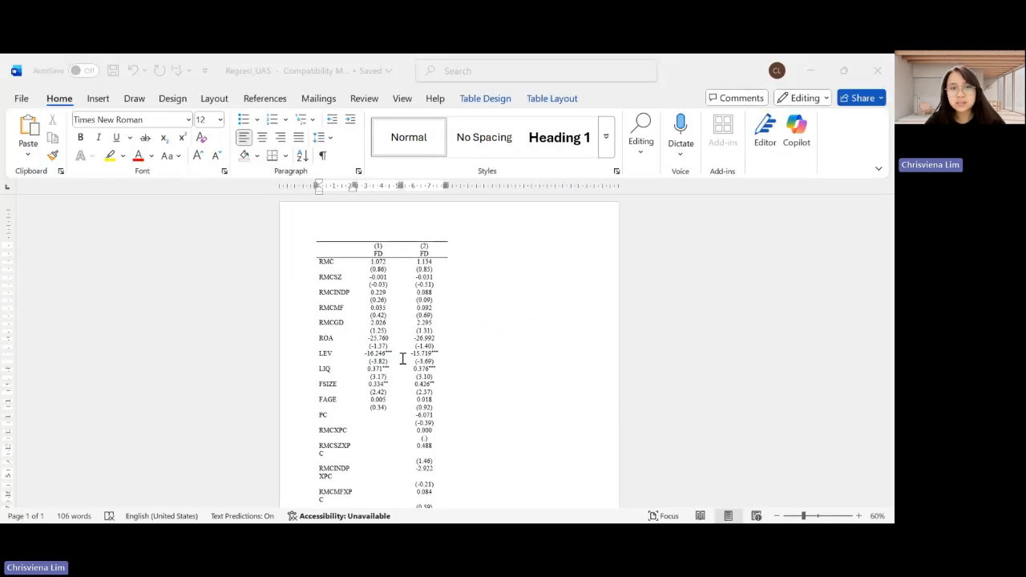
pyautogui.scroll(-2, 397, 362)
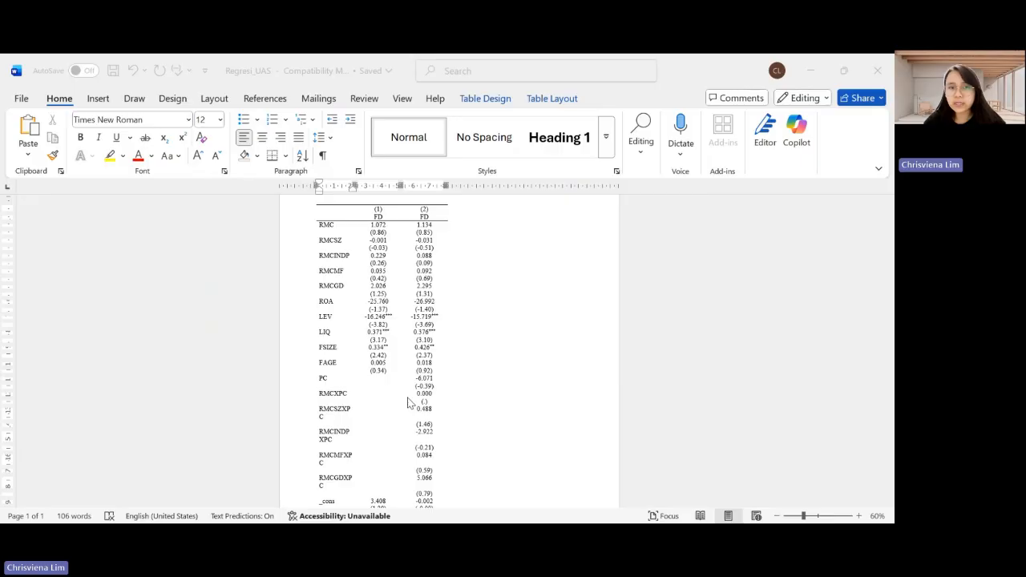
pyautogui.scroll(-3, 407, 405)
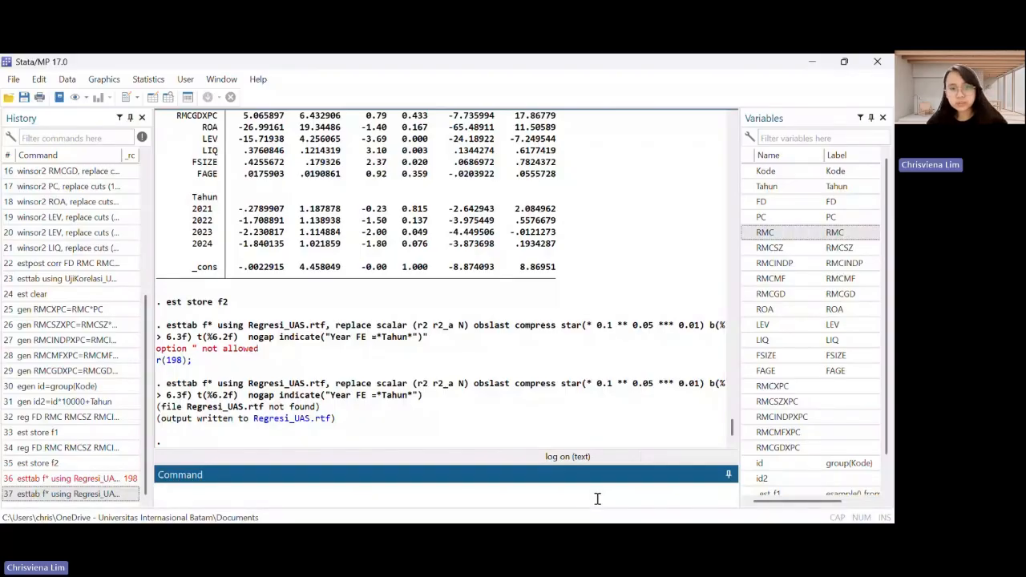
# Return to Stata and clear the stored estimates by running "est clear"
pyautogui.write('est clear')
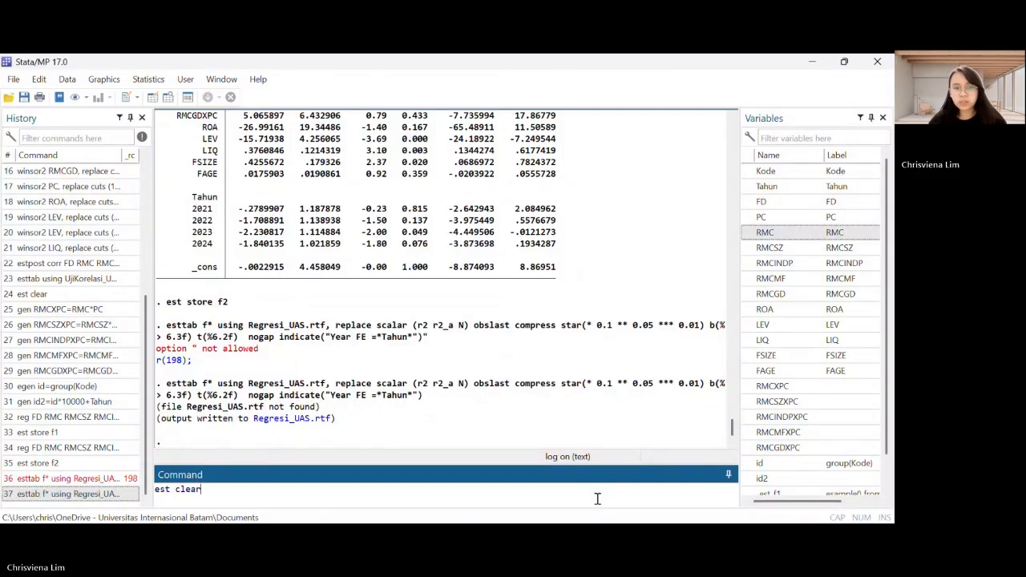
pyautogui.press('Return')
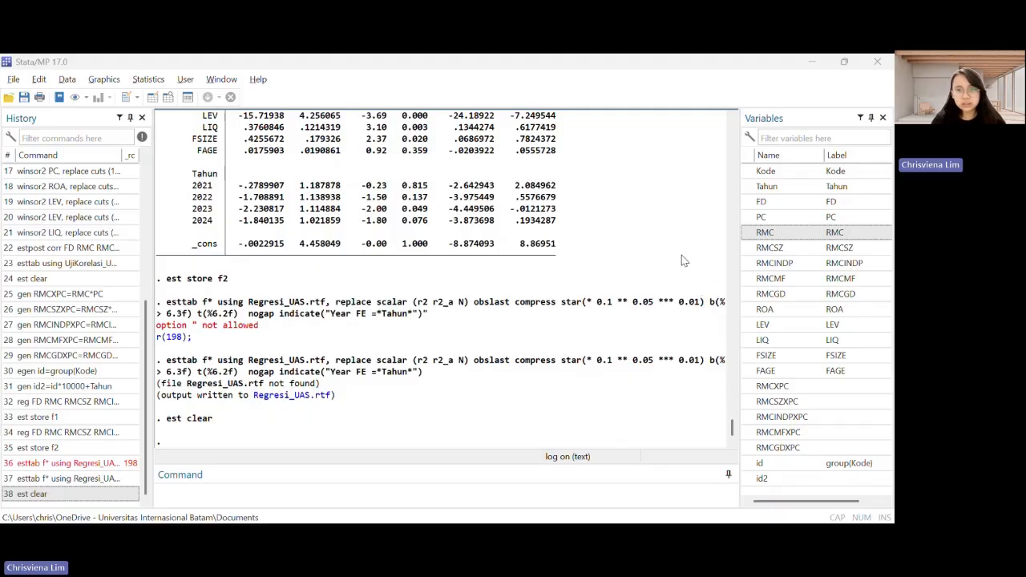
# Generate an observation-number variable with "gen time=_n" and declare it as the time variable with "tsset time"
pyautogui.click(330, 504)
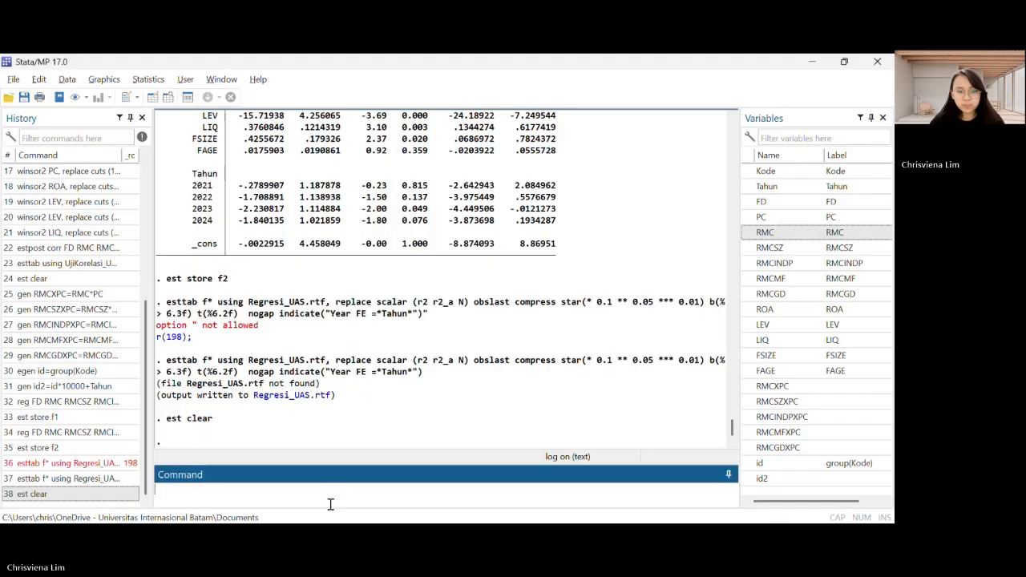
pyautogui.write('gen time=_n')
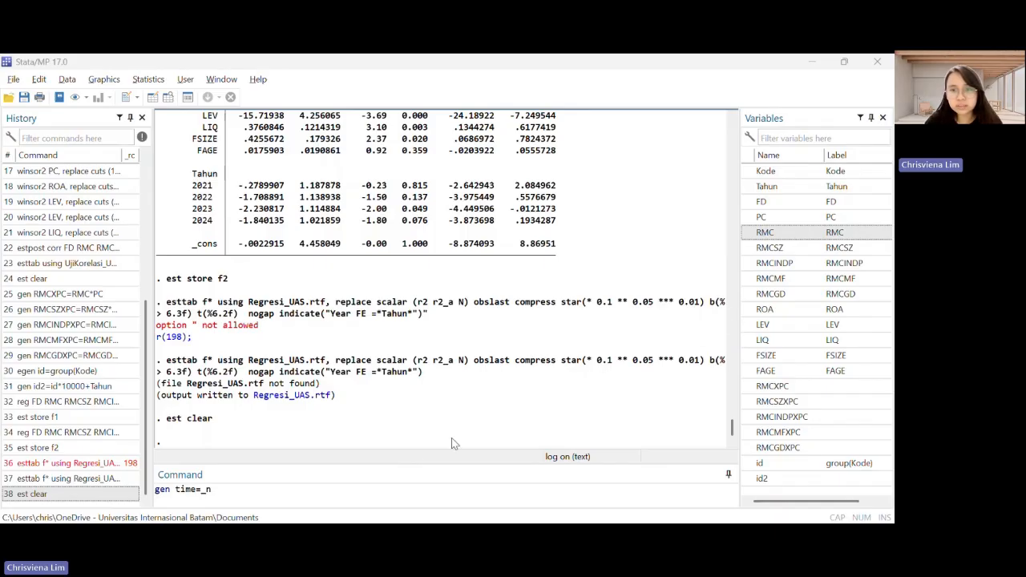
pyautogui.click(383, 497)
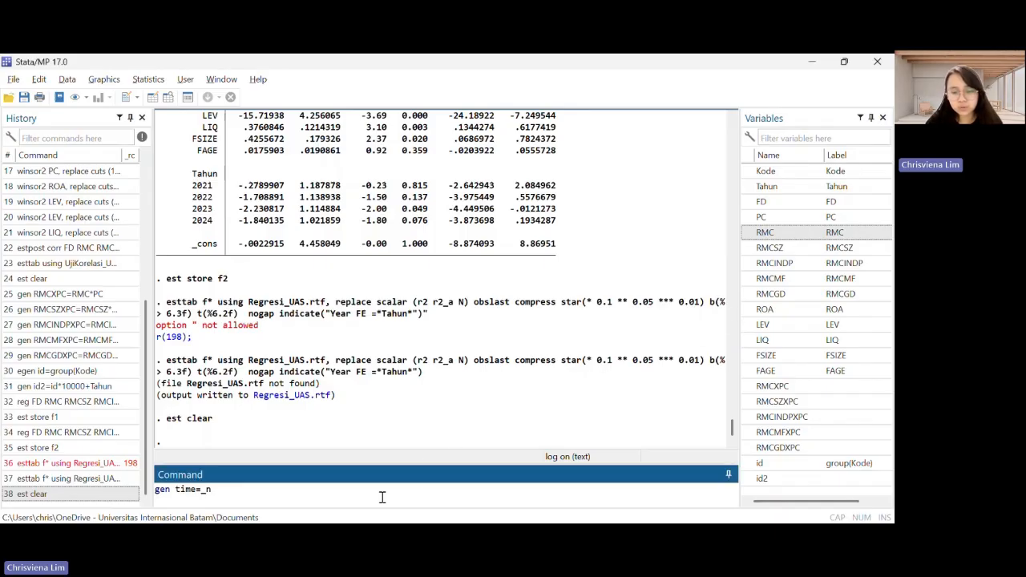
pyautogui.press('Return')
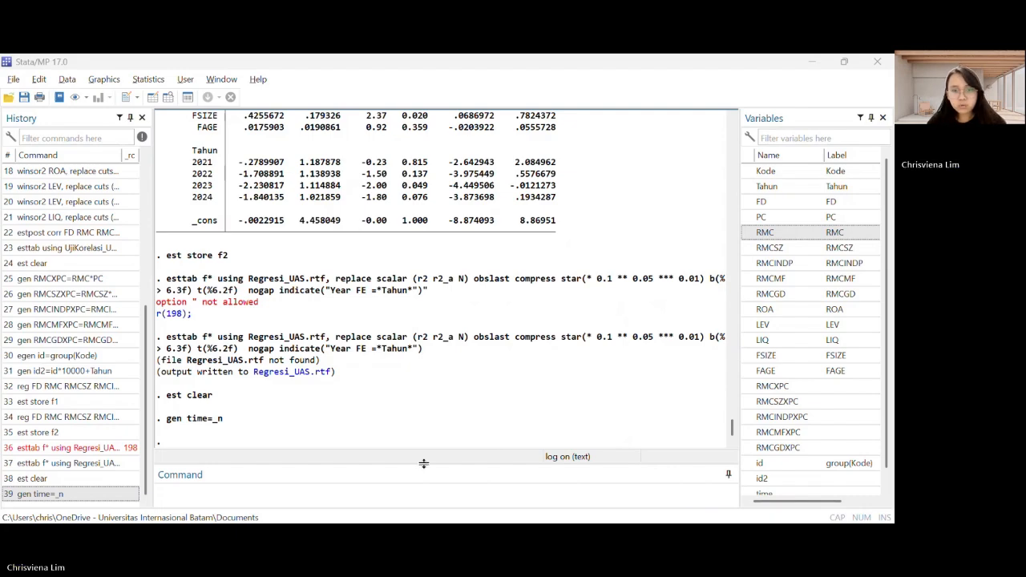
pyautogui.click(380, 497)
pyautogui.write('tsset time')
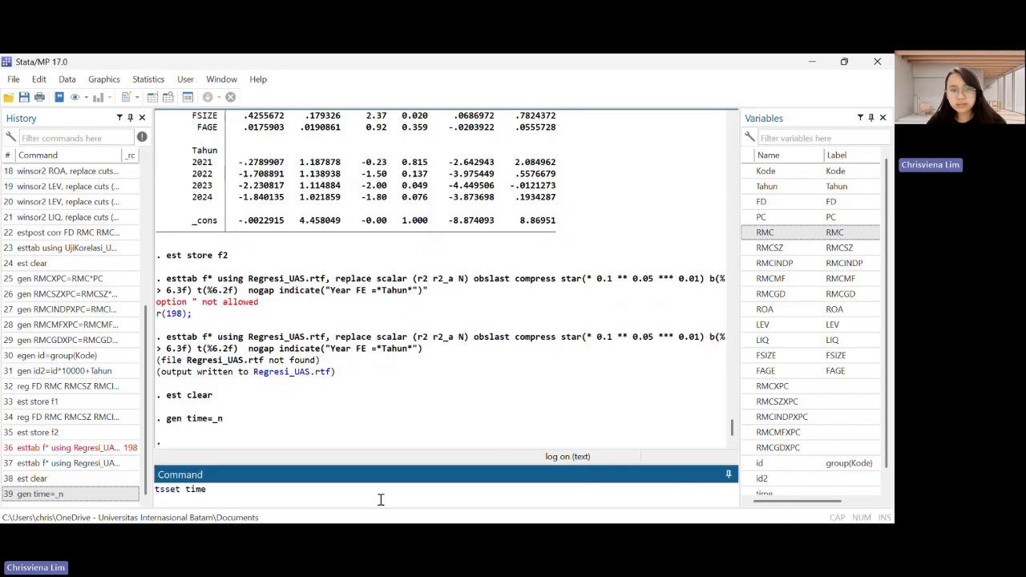
pyautogui.press('Return')
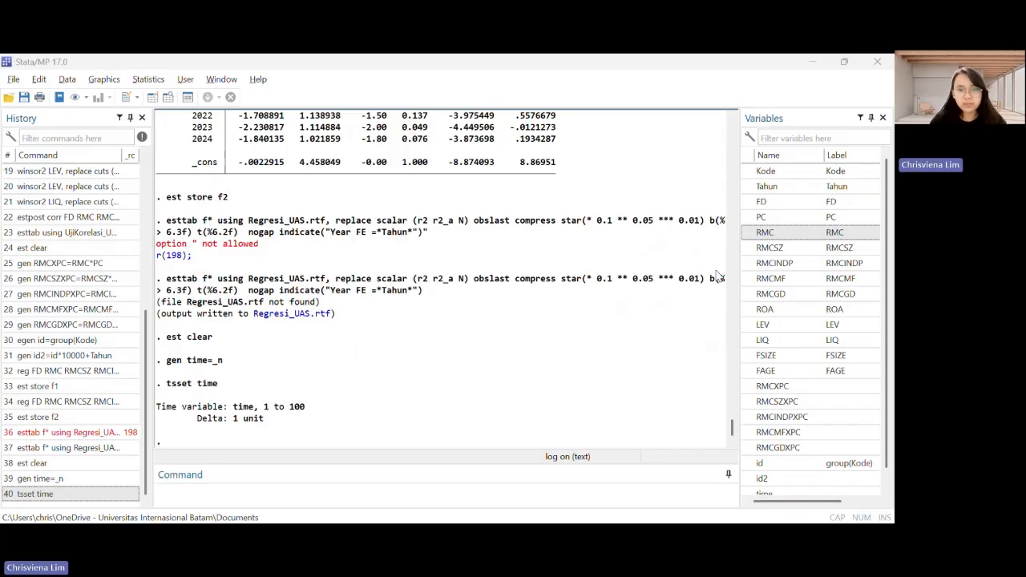
# Run the clustered baseline regression "reg FD RMC RMCSZ RMCINDP RMCMF RMCGD ROA LEV LIQ FSIZE FAGE i.Tahun, vce (cluster id2)"
pyautogui.click(265, 495)
pyautogui.write('reg FD RMC RMCSZ RMCINDP RMCMF RMCGD ROA LEV LIQ FSIZE FAGE i.Tahun, vce (cluster id2)')
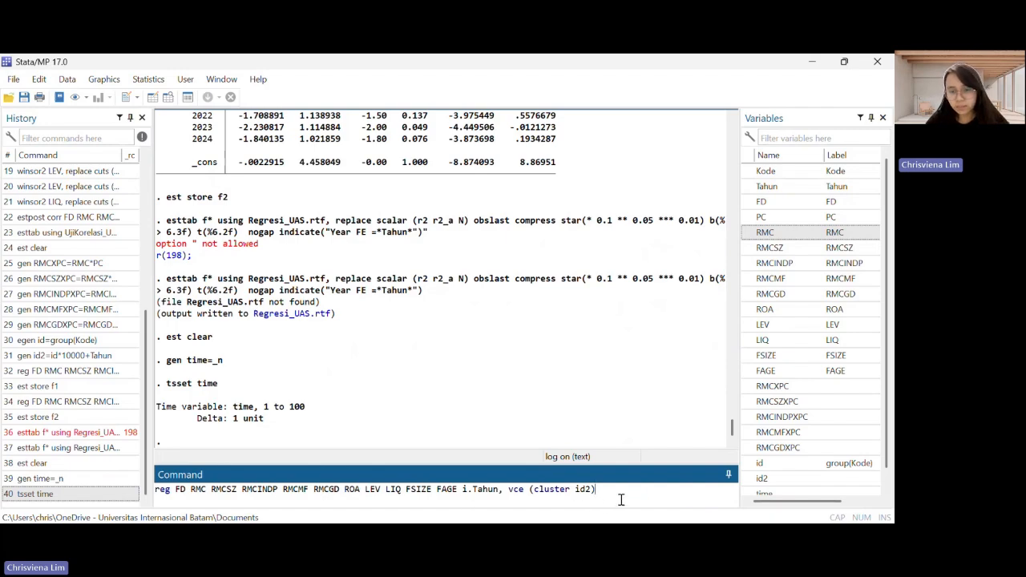
pyautogui.press('Return')
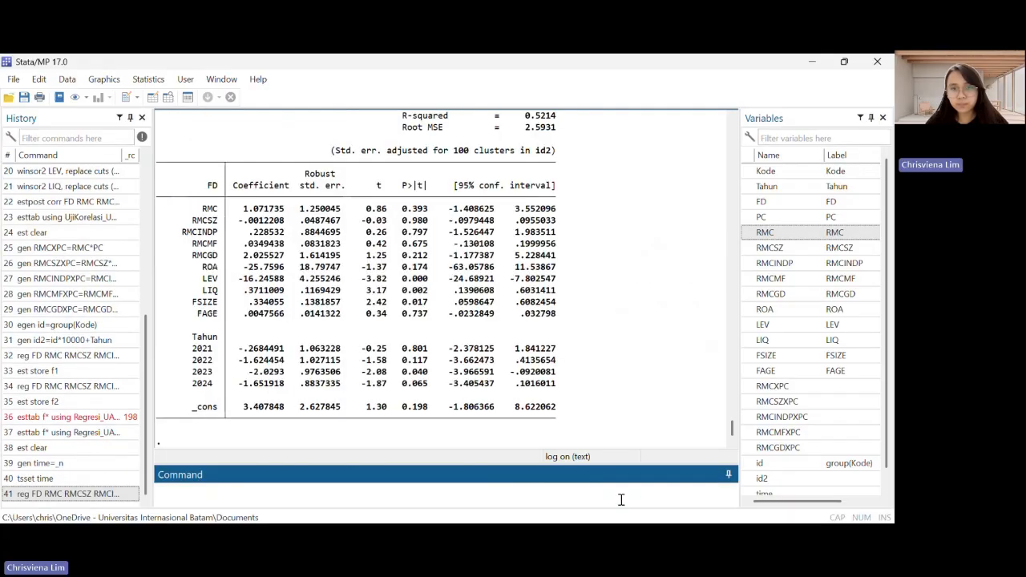
pyautogui.scroll(3, 531, 302)
pyautogui.scroll(-3, 532, 301)
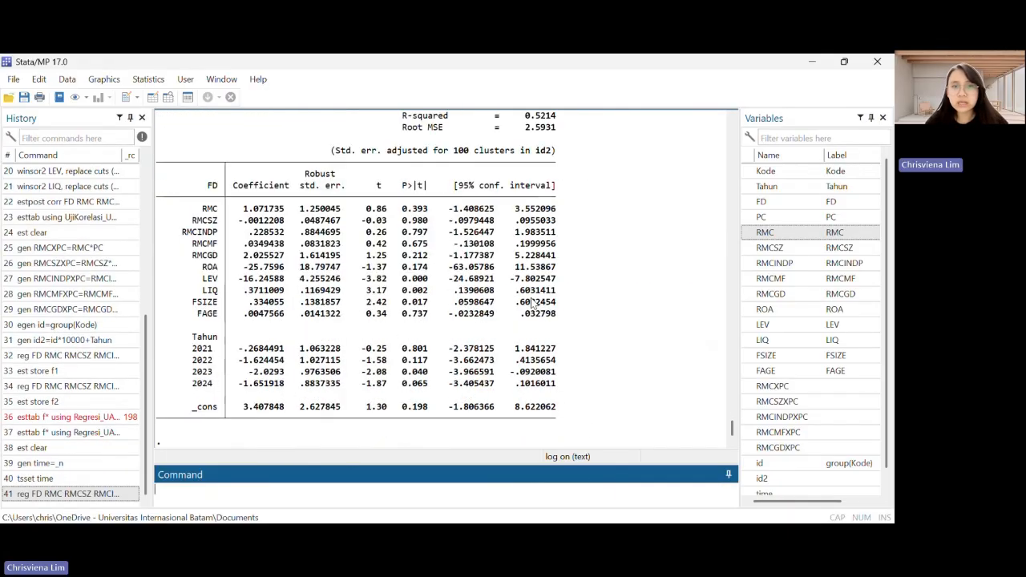
pyautogui.scroll(3, 532, 301)
pyautogui.scroll(-3, 531, 302)
pyautogui.scroll(3, 531, 302)
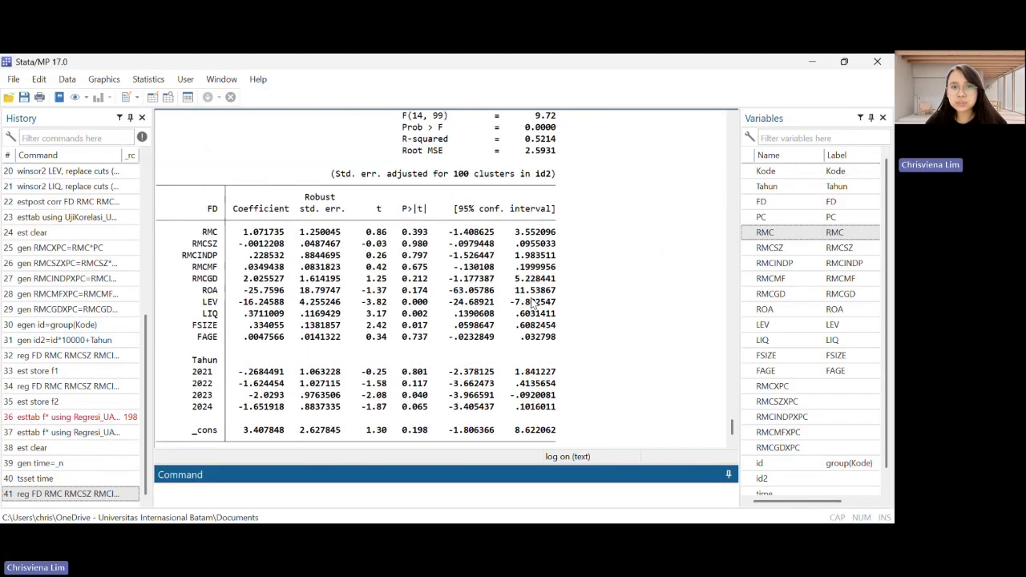
pyautogui.scroll(-3, 532, 302)
pyautogui.press('alt')
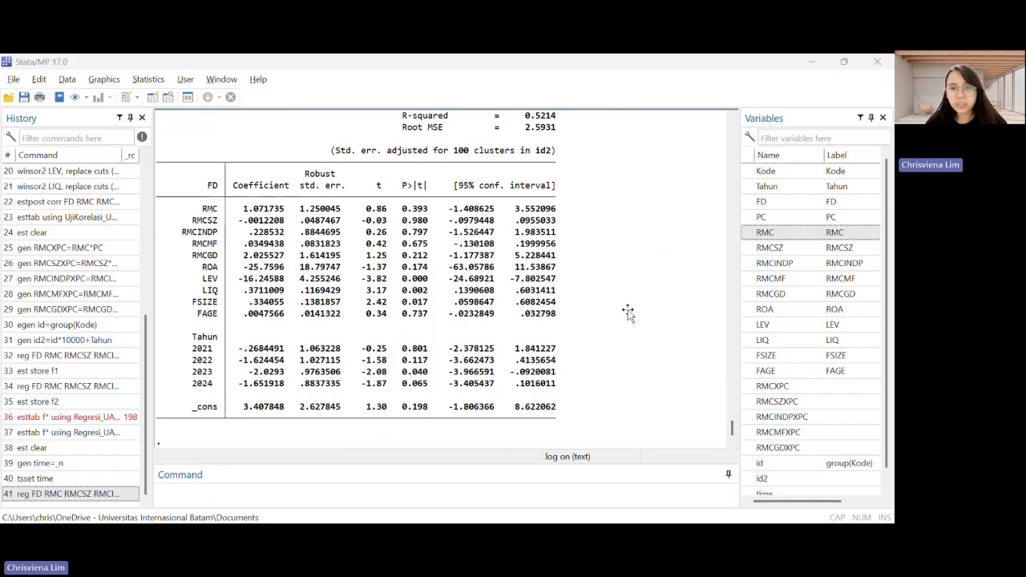
# Store the clustered baseline regression estimates as f1 by running "est store f1"
pyautogui.click(389, 490)
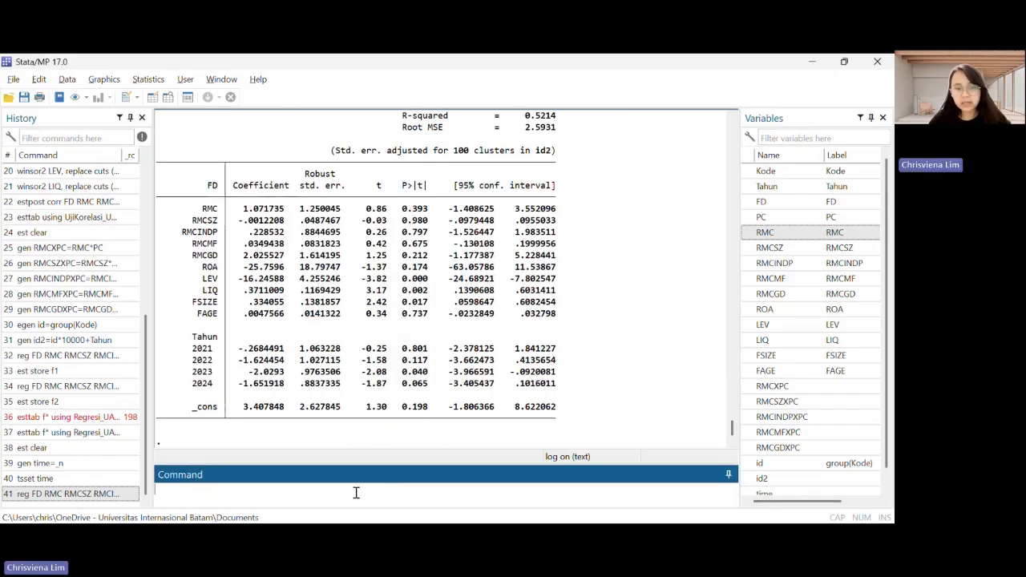
pyautogui.write('est st')
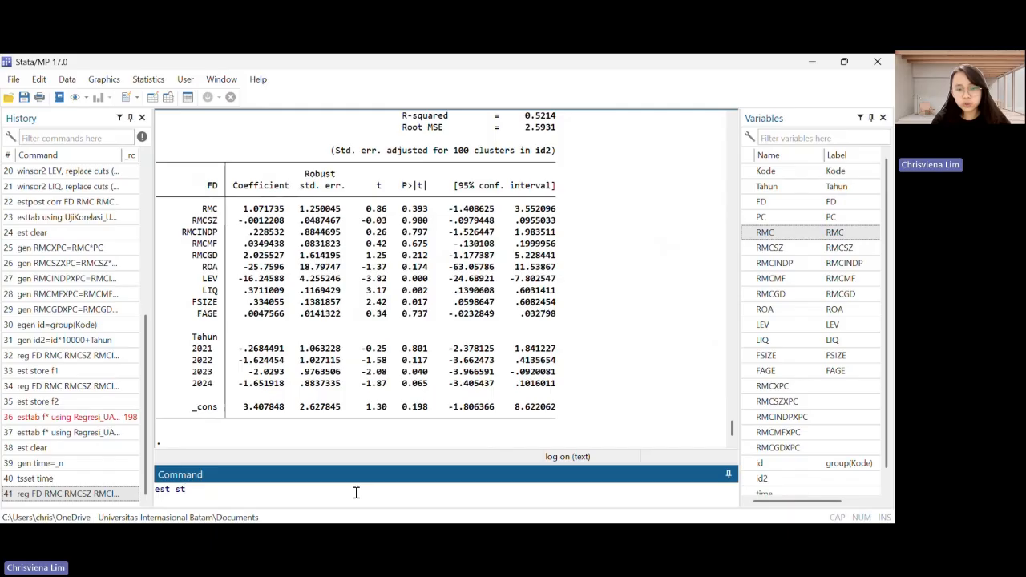
pyautogui.write('or')
pyautogui.press('BackSpace')
pyautogui.write('ore f1')
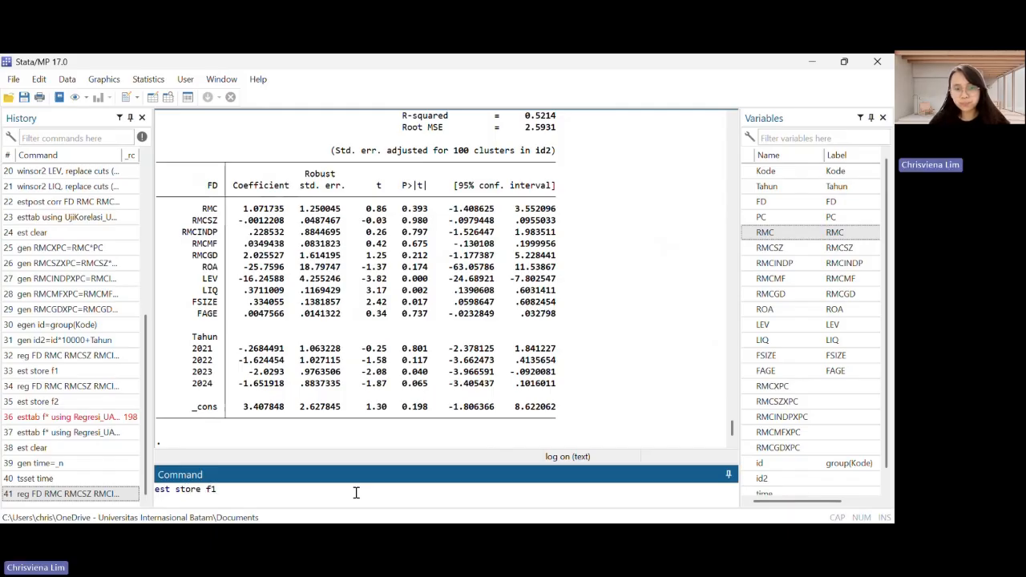
pyautogui.press('Return')
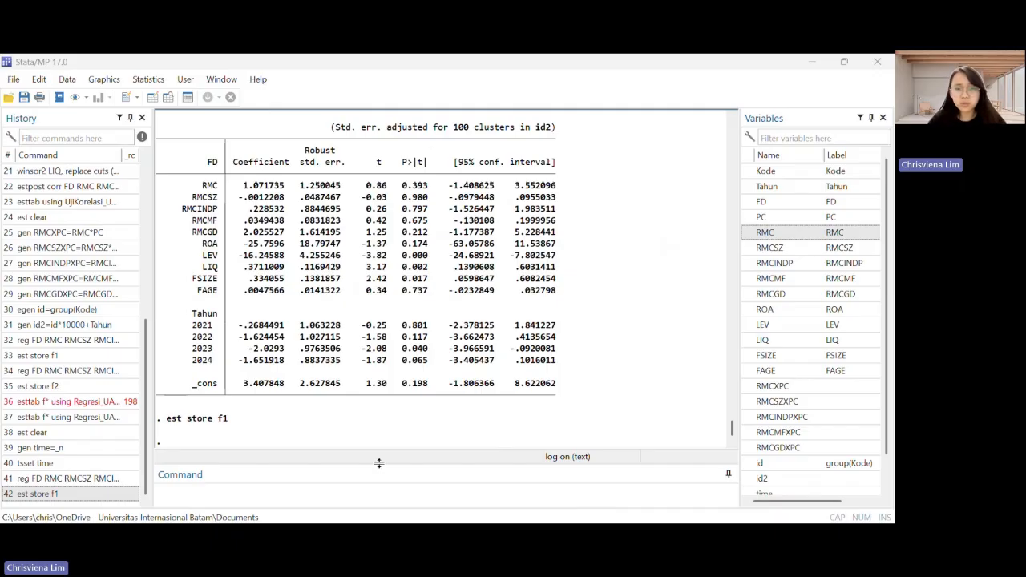
# Run the moderation regression "reg FD RMC RMCSZ RMCINDP RMCMF RMCGD PC RMCXPC RMCSZXPC RMCINDPXPC RMCMFXPC RMCGDXPC ROA LEV LIQ FSIZE FAGE i.Tahun, vce (cluster id2)"
pyautogui.click(343, 487)
pyautogui.write('reg FD RMC RMCSZ RMCINDP RMCMF RMCGD PC RMCXPC RMCSZXPC RMCINDPXPC RMCMFXPC RMCGDXPC ROA LEV LIQ FSIZE FAGE i.Tahun, vce (cluster id2)')
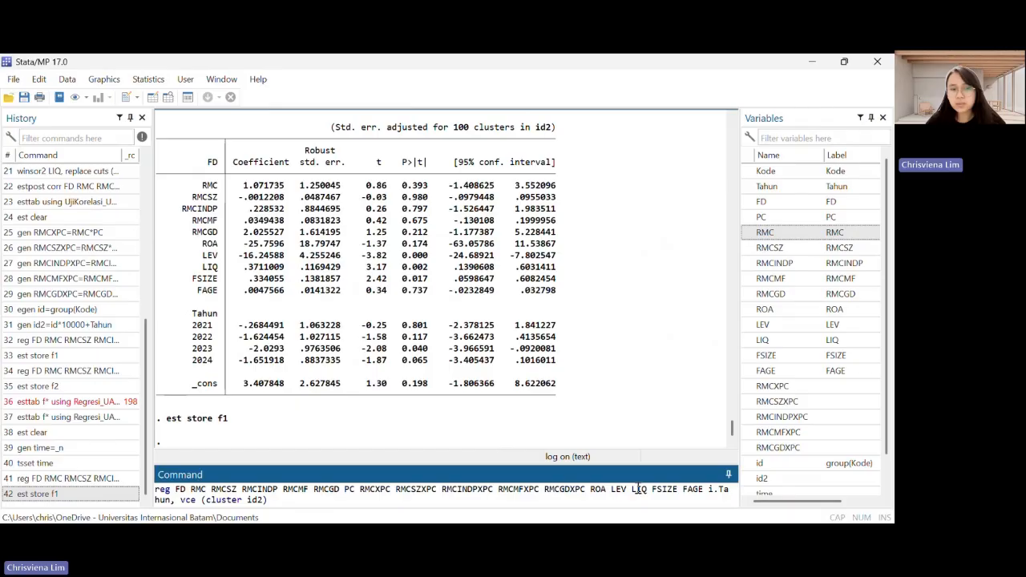
pyautogui.press('Return')
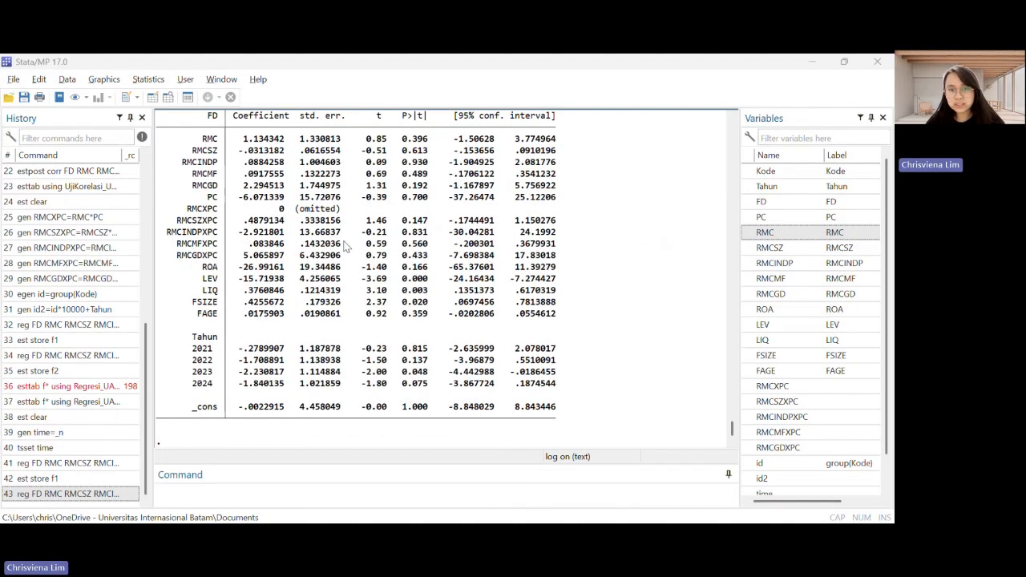
pyautogui.scroll(3, 380, 250)
pyautogui.scroll(-3, 380, 251)
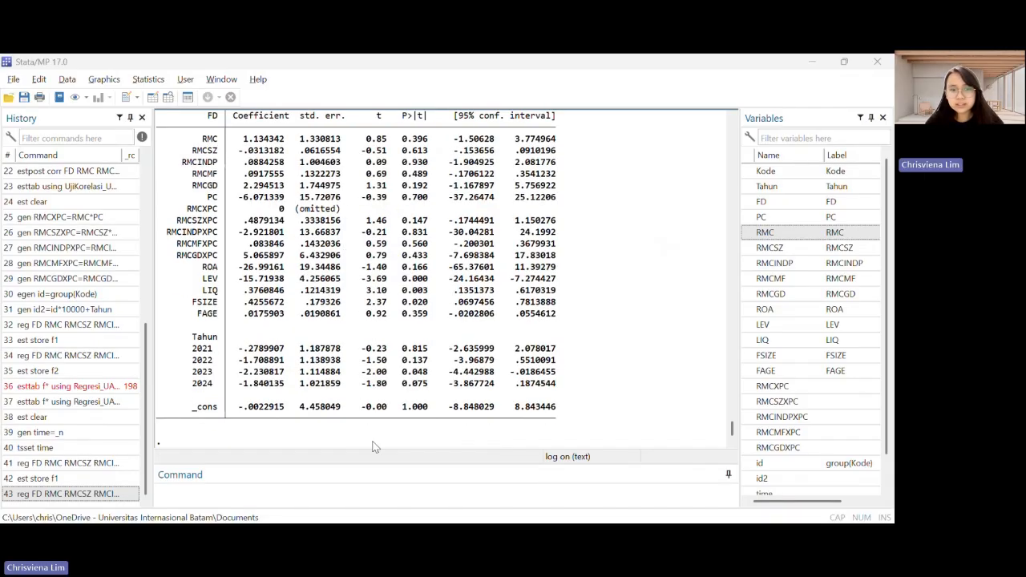
# Store the clustered moderation regression estimates as f2 by running "est store f2"
pyautogui.click(294, 496)
pyautogui.write('est store f2')
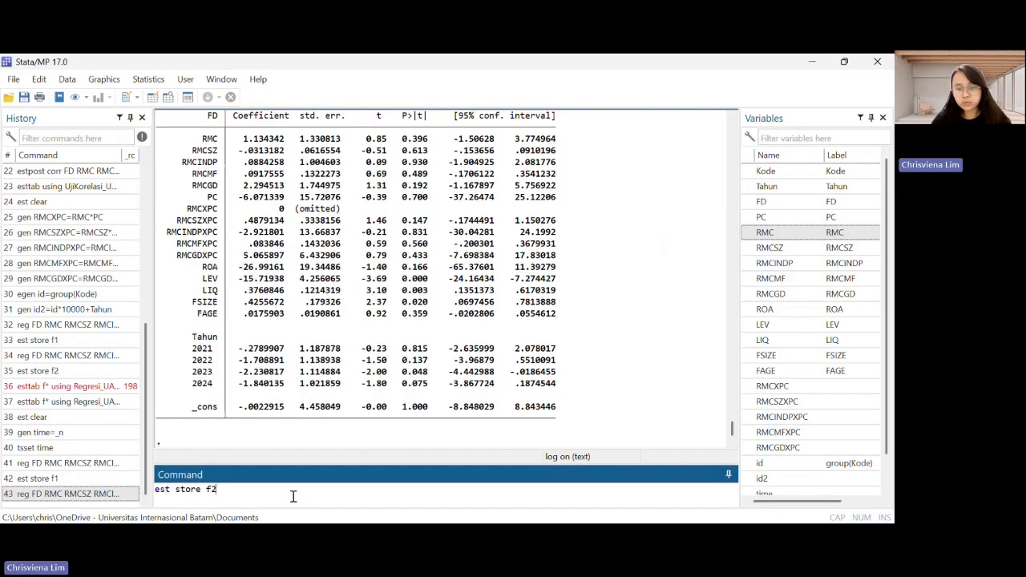
pyautogui.press('Return')
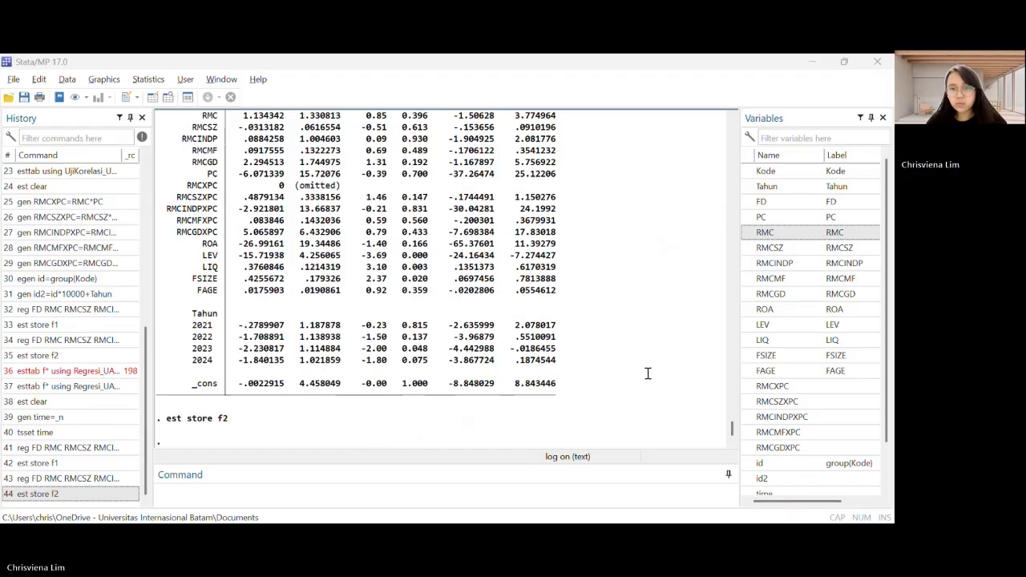
# Export the stored f* estimates to AsumsiKlasik_UAS.rtf with esttab, including r2, r2_a, N and a Year FE indicator for Tahun
pyautogui.click(354, 488)
pyautogui.write('esttab f* using AsumsiKlasik_UAS.rtf, replace scalar (r2 r2_a N) obslast compress star(* 0.1 ** 0.05 *** 0.01) b(%6.3f) t(%6.2f)  nogap indicate("Year FE =*Tahun*")')
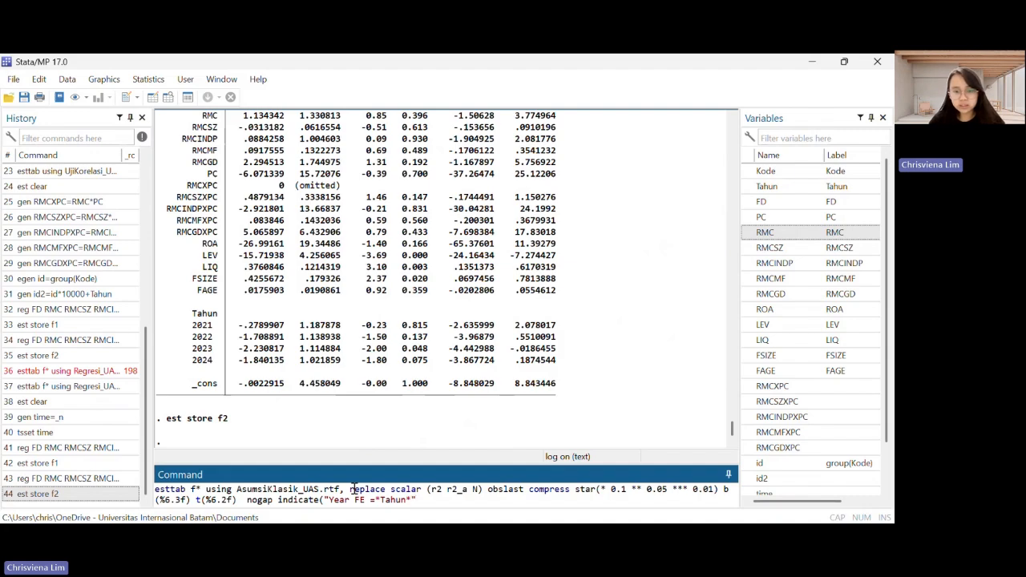
pyautogui.hotkey('alt', 'Tab')
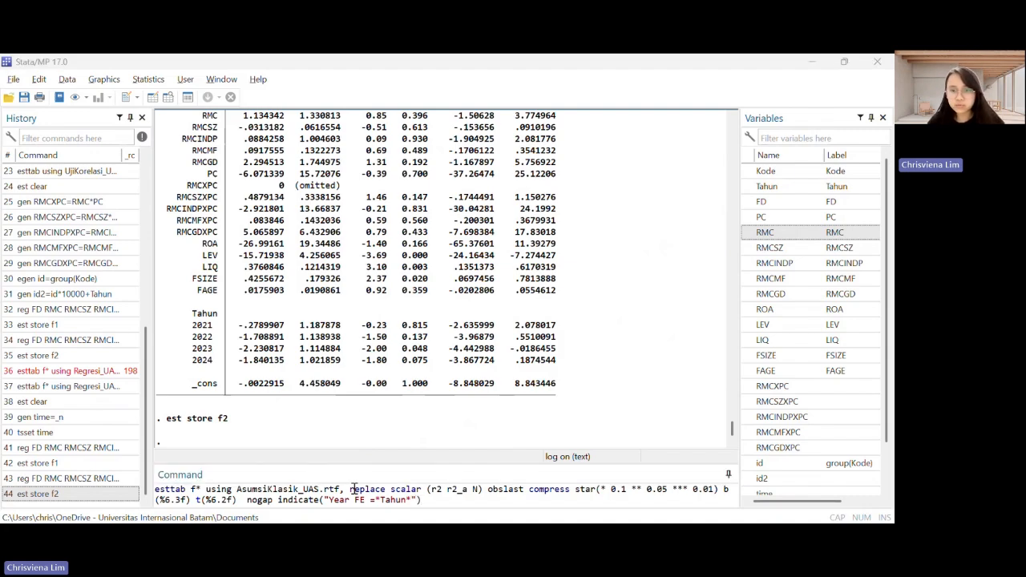
pyautogui.click(355, 489)
pyautogui.press('Return')
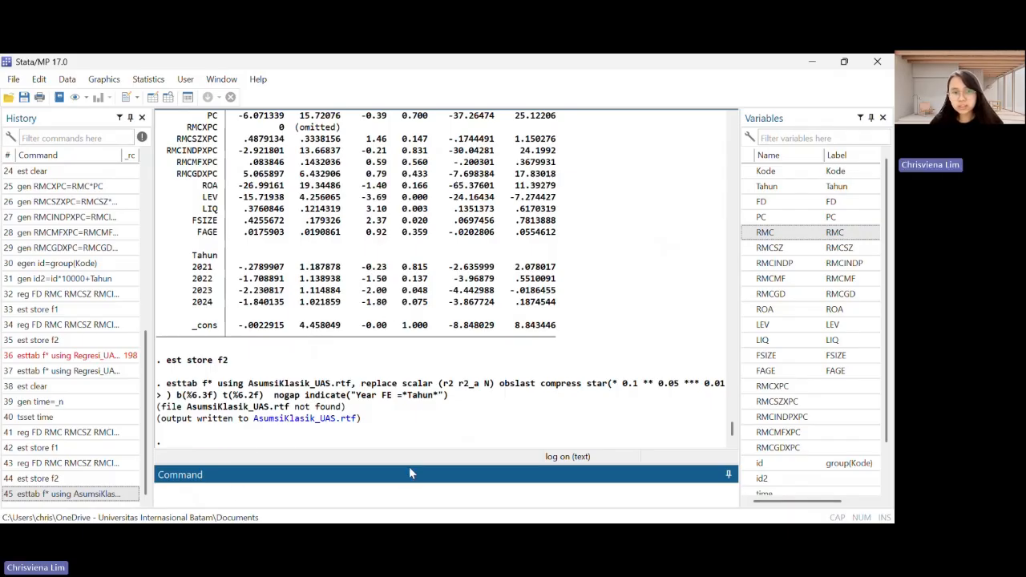
# Open the exported AsumsiKlasik_UAS.rtf in a maximized Word window and review the table of both clustered FD models
pyautogui.click(315, 418)
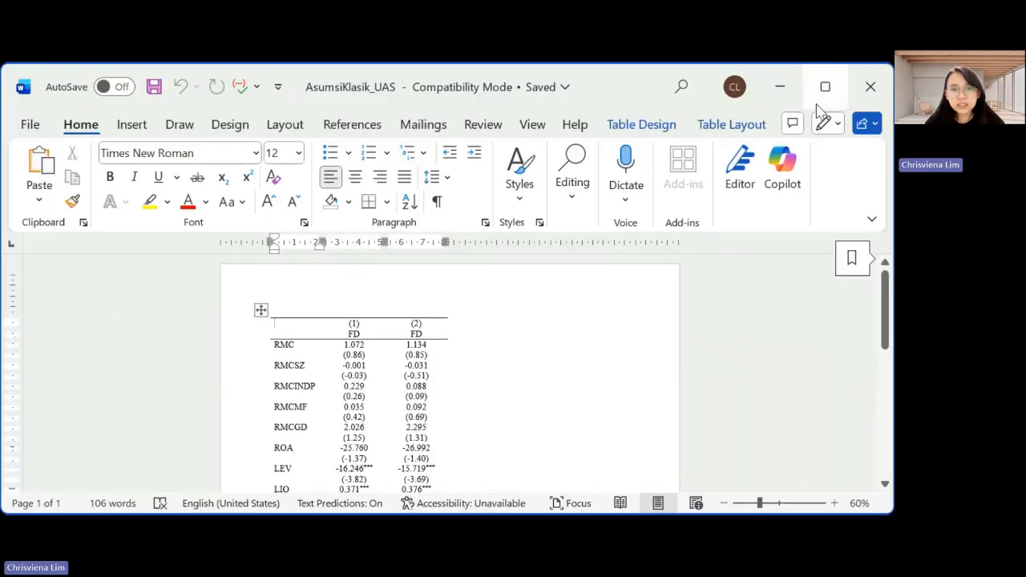
pyautogui.click(825, 85)
pyautogui.scroll(-3, 541, 307)
pyautogui.scroll(-2, 541, 308)
pyautogui.scroll(4, 541, 308)
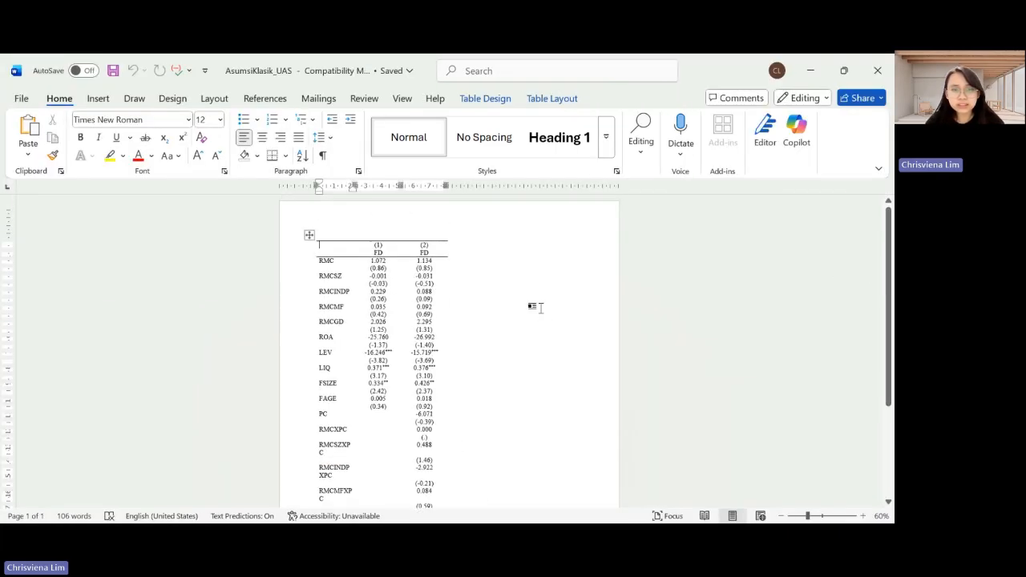
pyautogui.scroll(-3, 541, 307)
pyautogui.scroll(-1, 541, 308)
pyautogui.scroll(5, 541, 308)
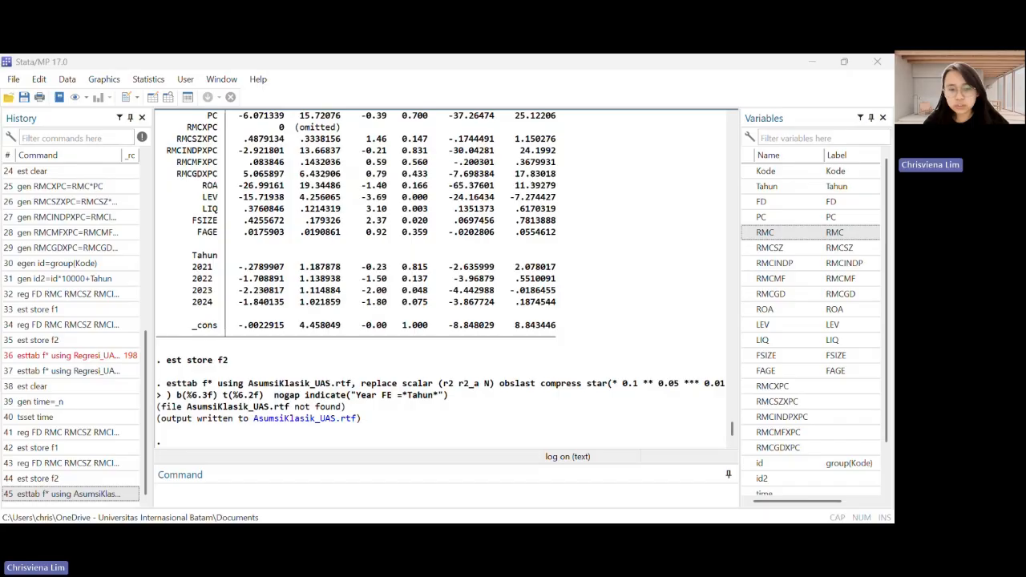
# Back in Stata, generate the regression residuals as a new variable by running "predict residu, residu"
pyautogui.rightClick(304, 508)
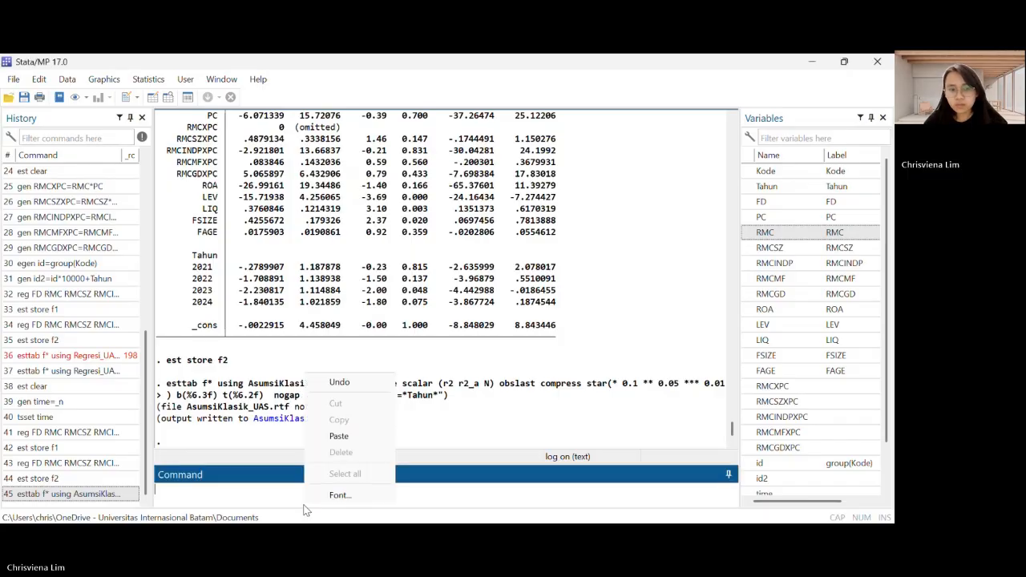
pyautogui.click(305, 511)
pyautogui.write('predict residu, residu')
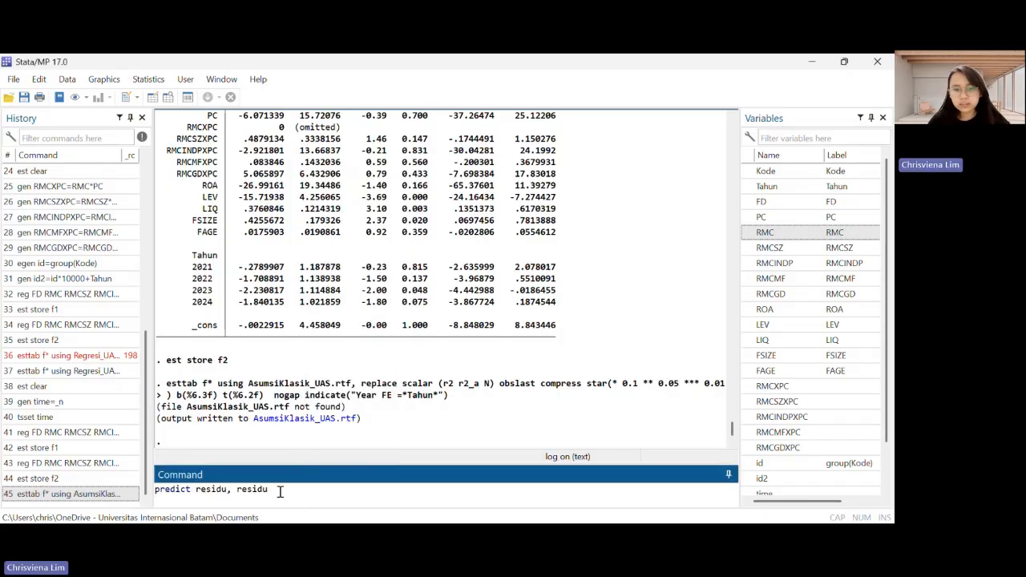
pyautogui.press('Return')
pyautogui.hotkey('alt', 'Tab')
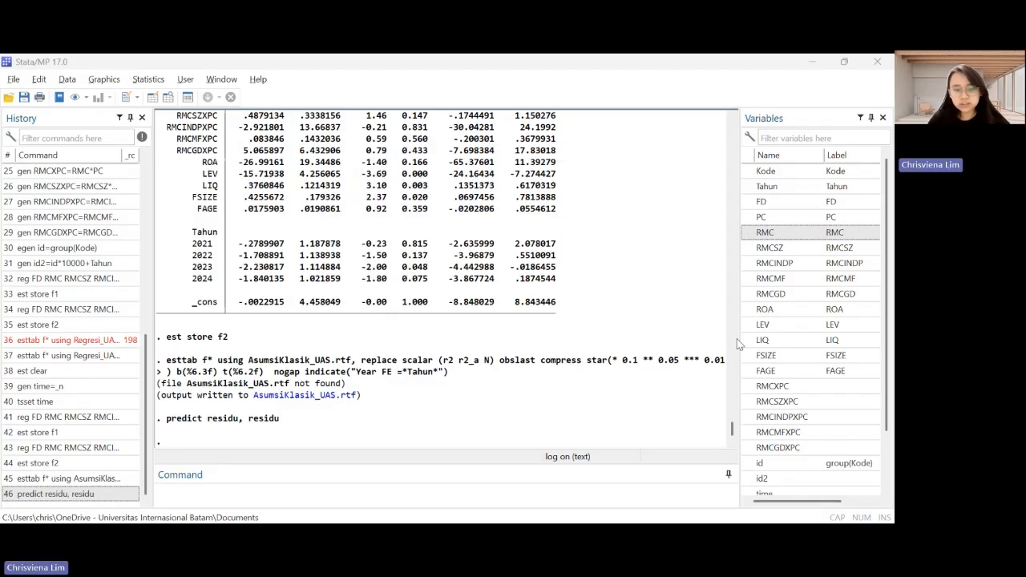
pyautogui.click(410, 489)
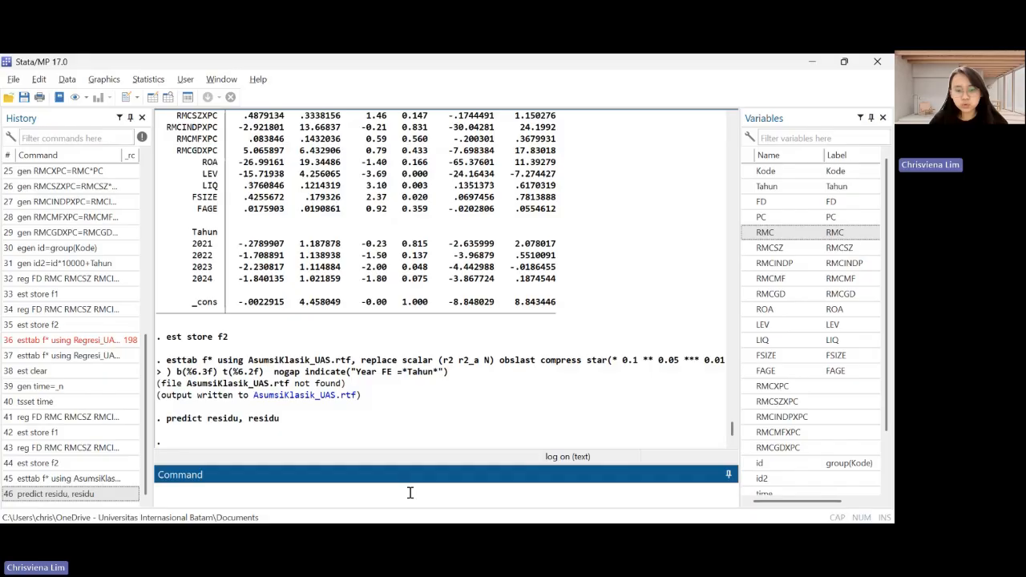
# Test the normality of the regression residuals with the skewness and kurtosis test by running "sktest residu"
pyautogui.write('sktest residu')
pyautogui.press('Return')
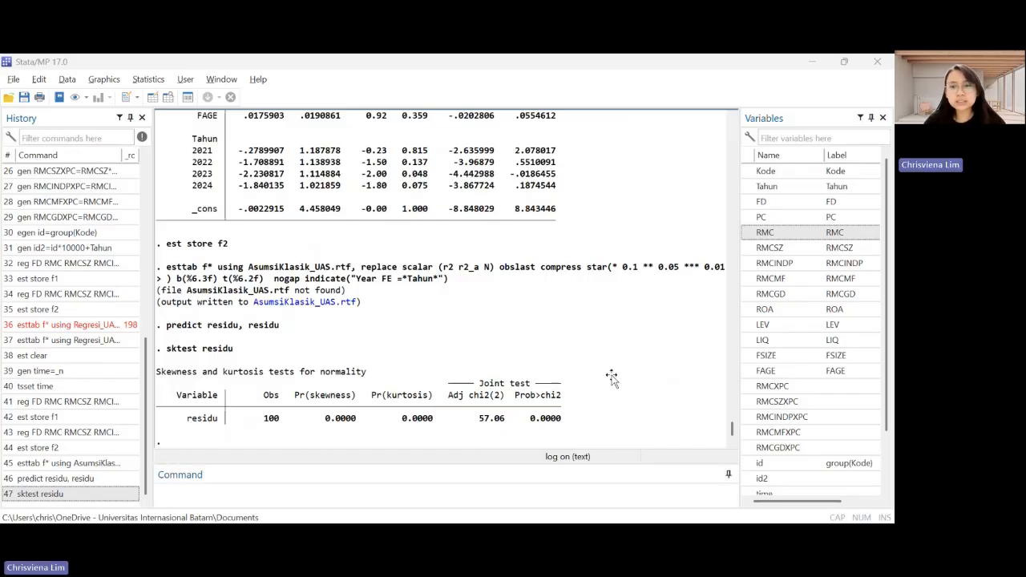
pyautogui.click(551, 409)
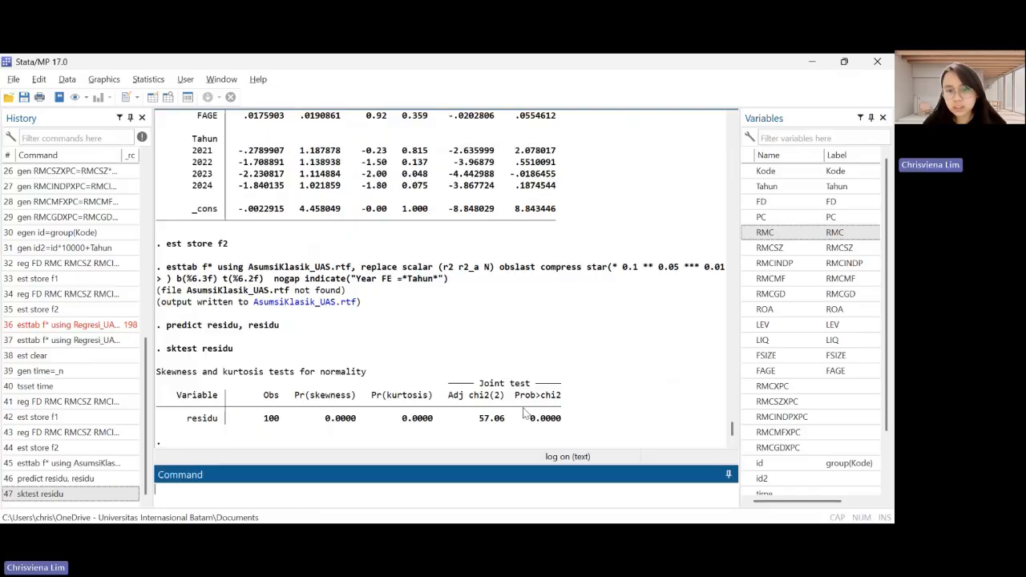
# Plot the distribution of the residuals by running "histogram residu" and look over the graph
pyautogui.hotkey('alt', 'Tab')
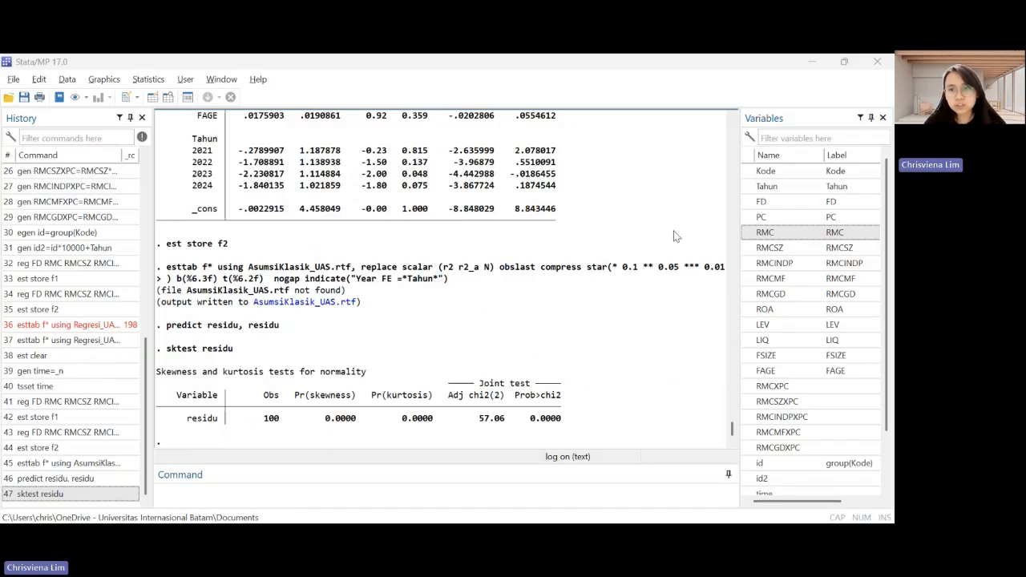
pyautogui.click(228, 492)
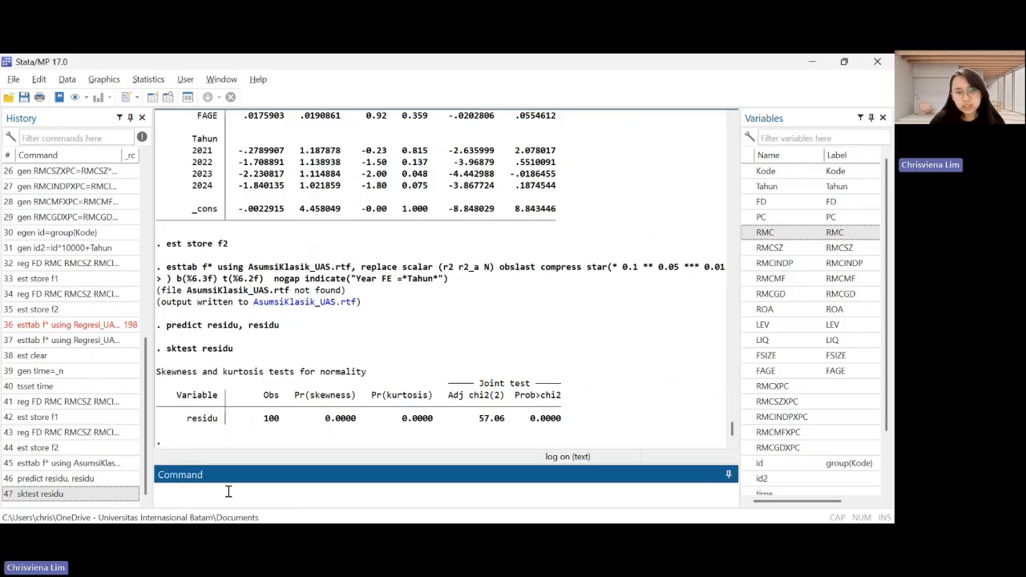
pyautogui.write('histogram residu')
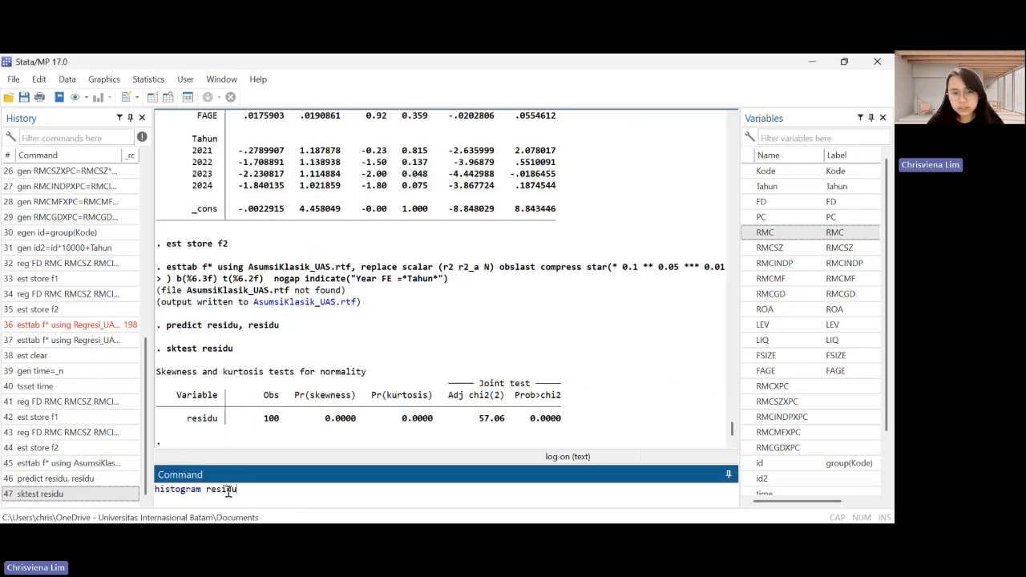
pyautogui.press('Return')
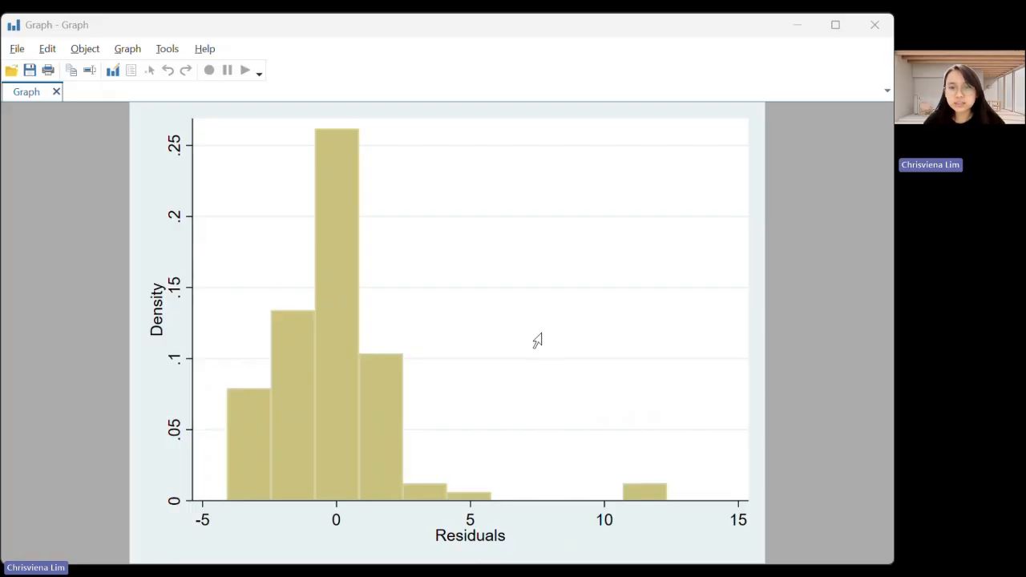
pyautogui.click(367, 422)
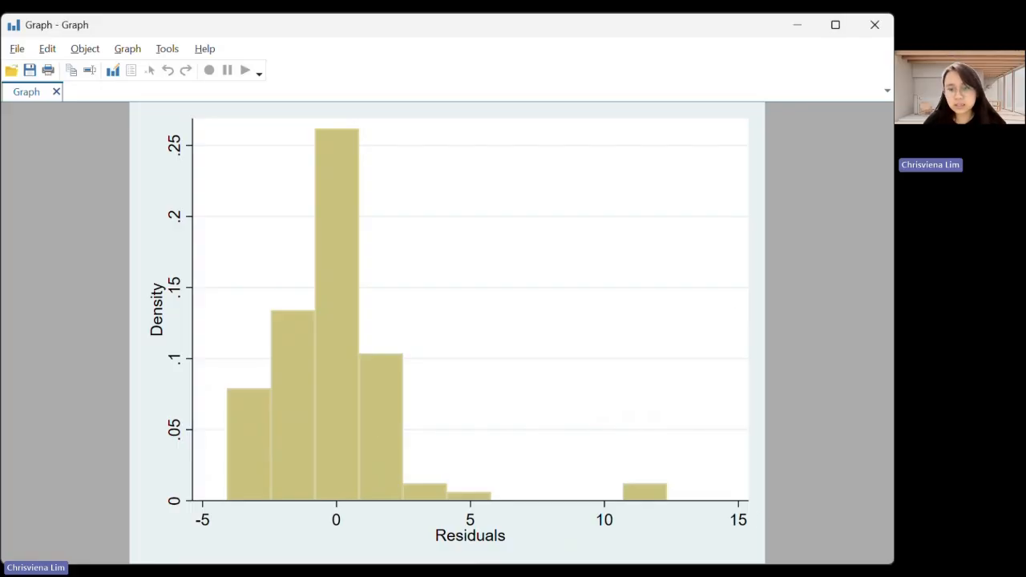
pyautogui.hotkey('alt', 'Tab')
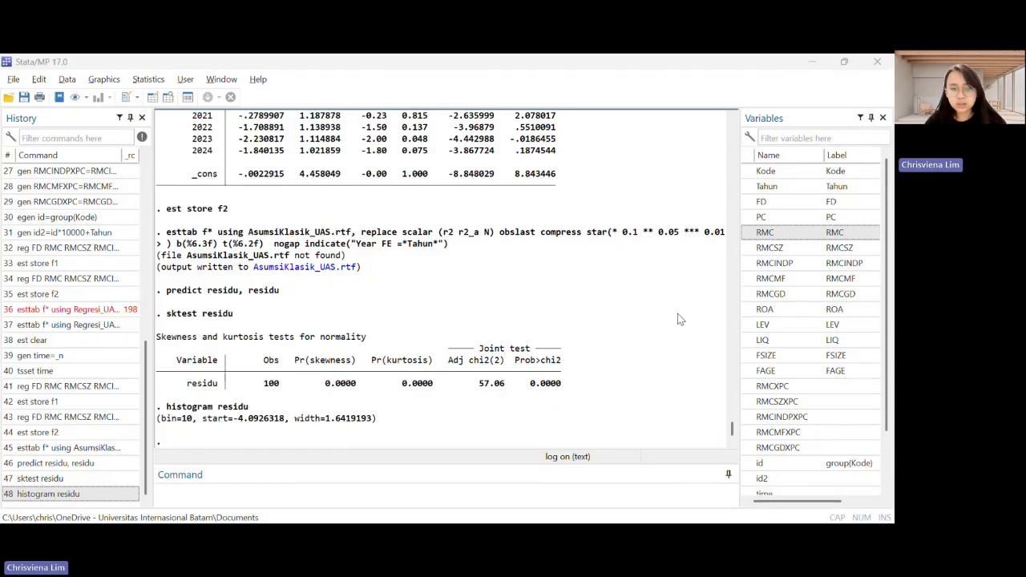
# Delete the residual variable from the dataset by running "drop residu"
pyautogui.click(343, 497)
pyautogui.write('drop residu')
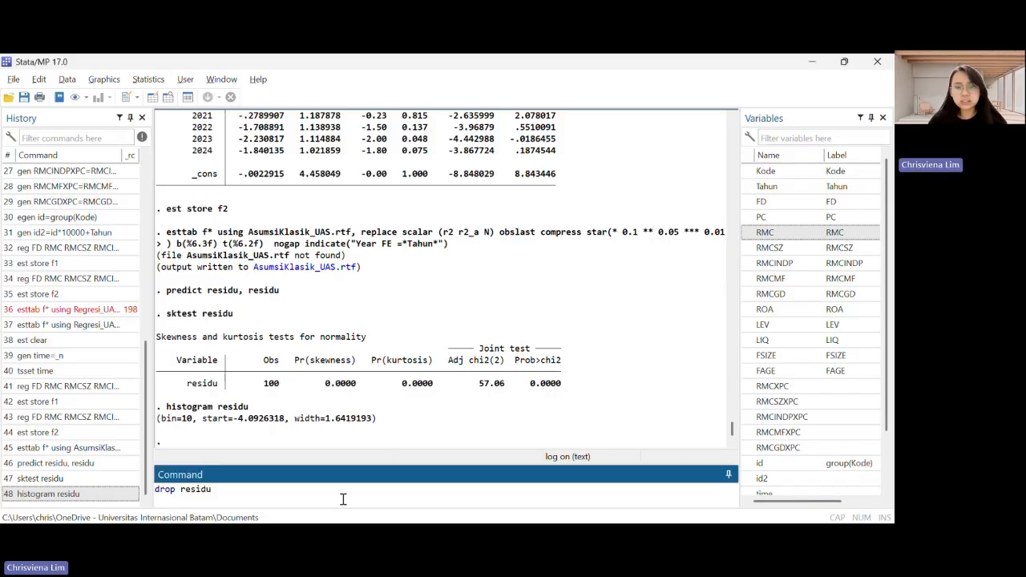
pyautogui.hotkey('alt', 'Tab')
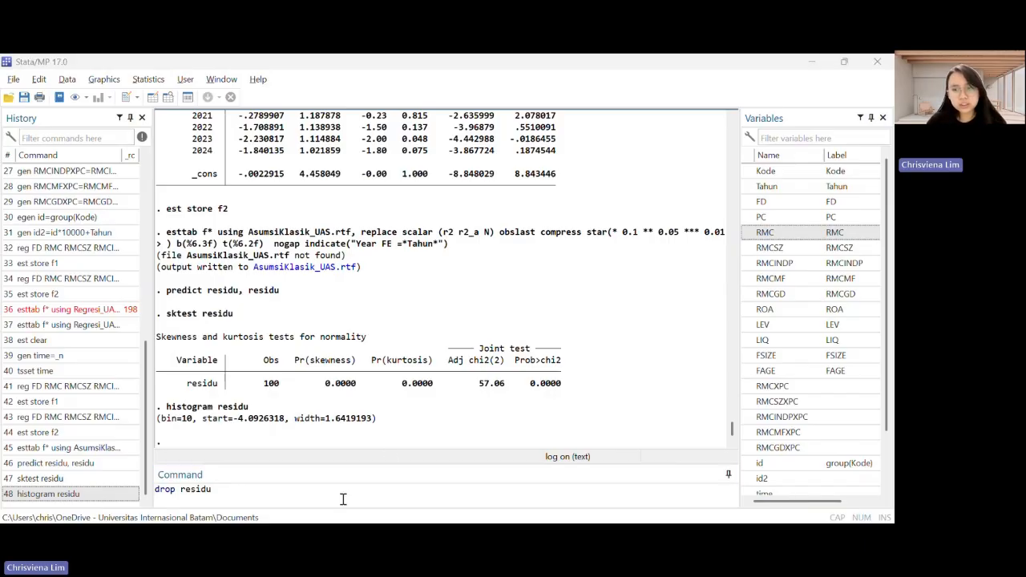
pyautogui.click(588, 478)
pyautogui.press('Return')
# Check the moderation regression for multicollinearity by running "estat vif"
pyautogui.hotkey('alt', 'Tab')
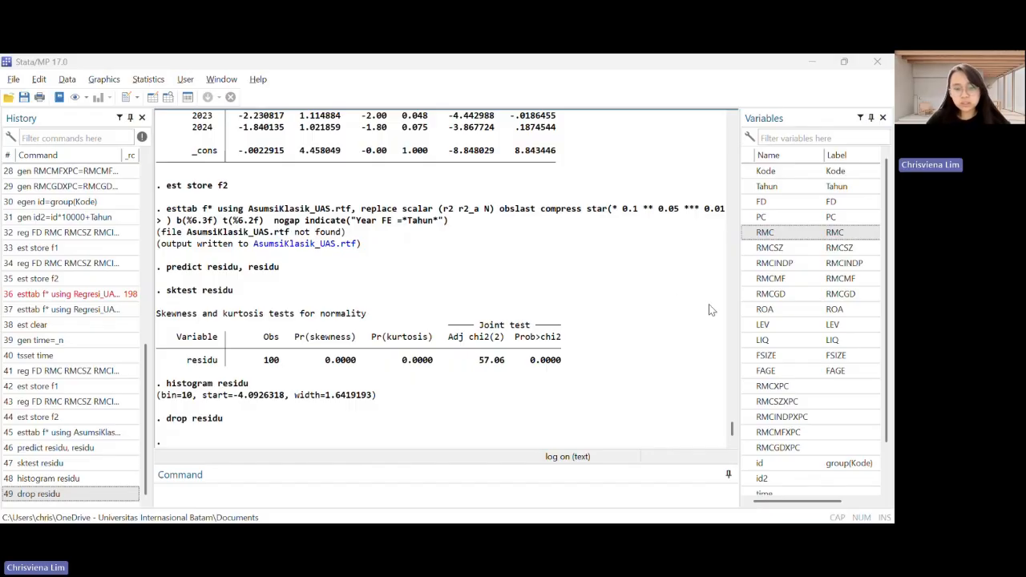
pyautogui.click(253, 490)
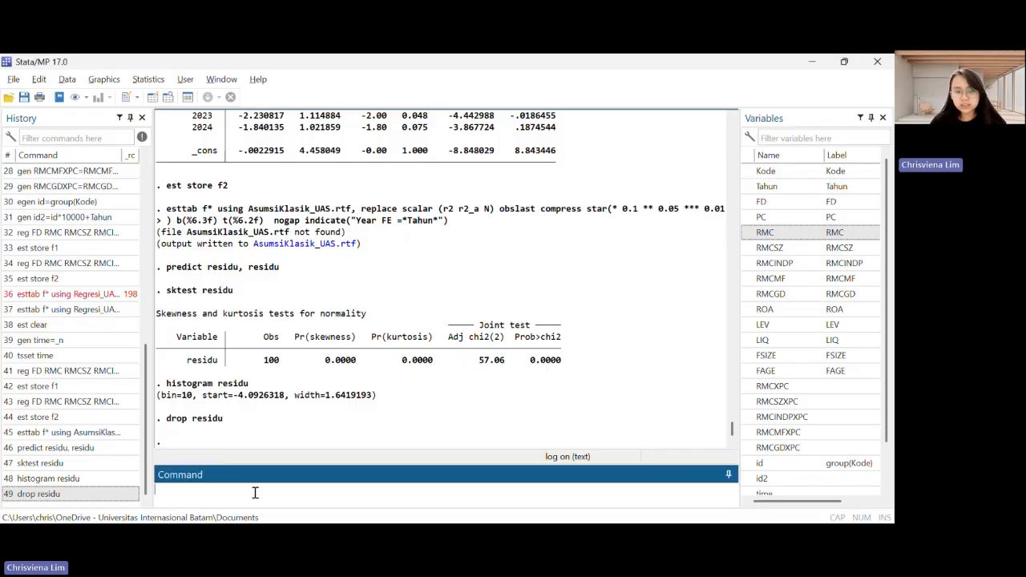
pyautogui.write('estat vif')
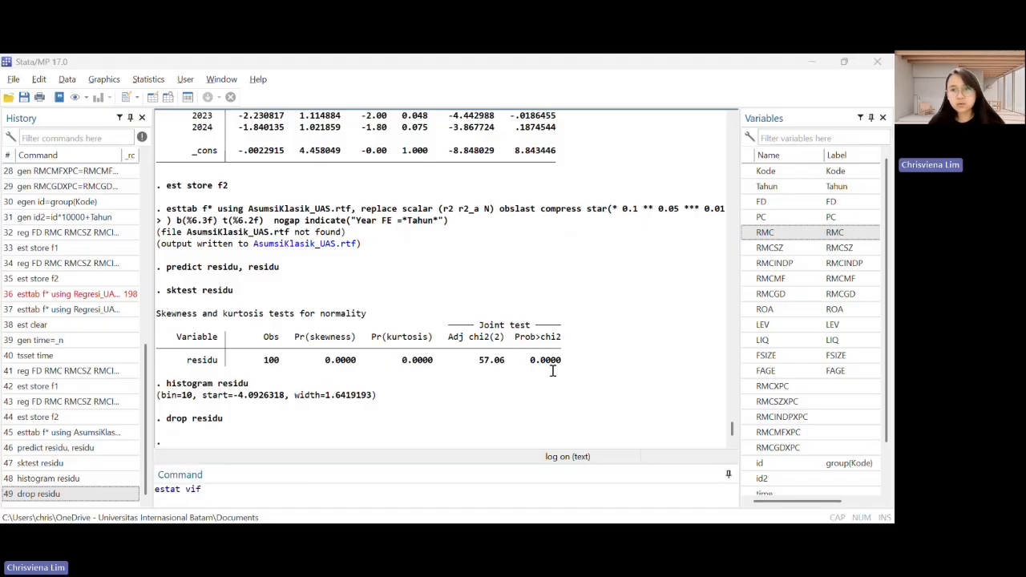
pyautogui.click(594, 380)
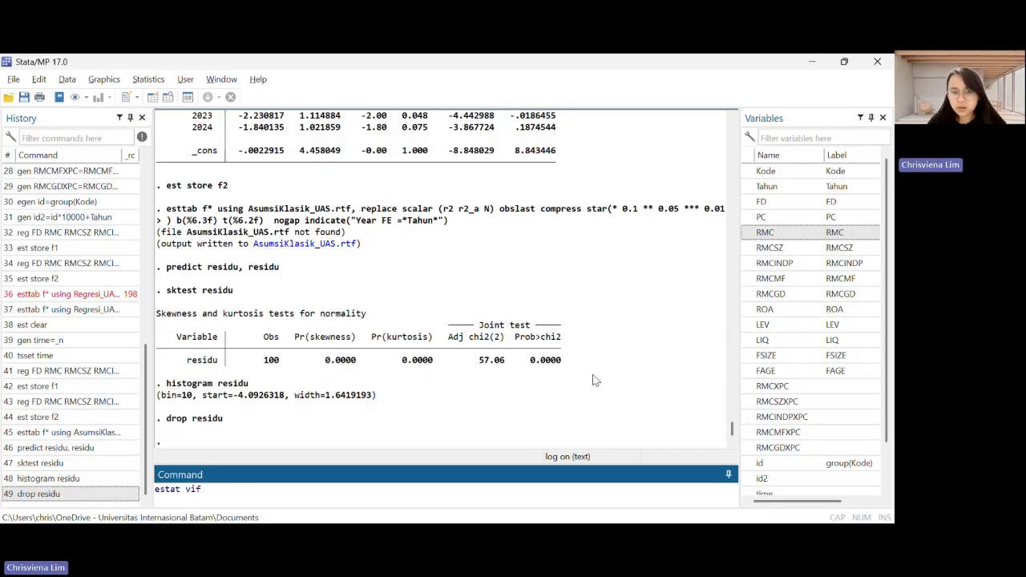
pyautogui.press('Return')
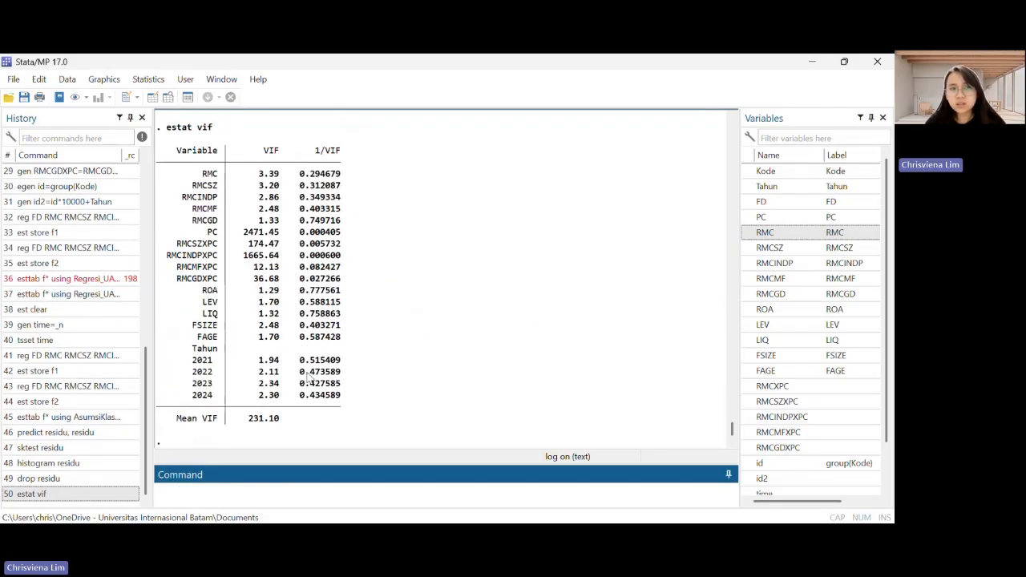
# Test the regression for autocorrelation with the Durbin-Watson statistic by running "dwstat"
pyautogui.hotkey('alt', 'Tab')
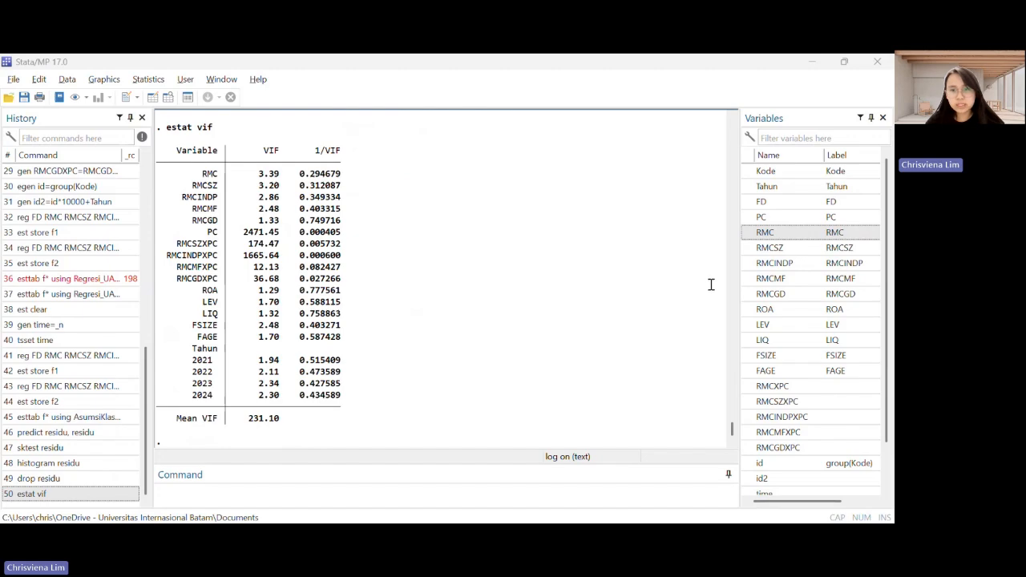
pyautogui.click(288, 494)
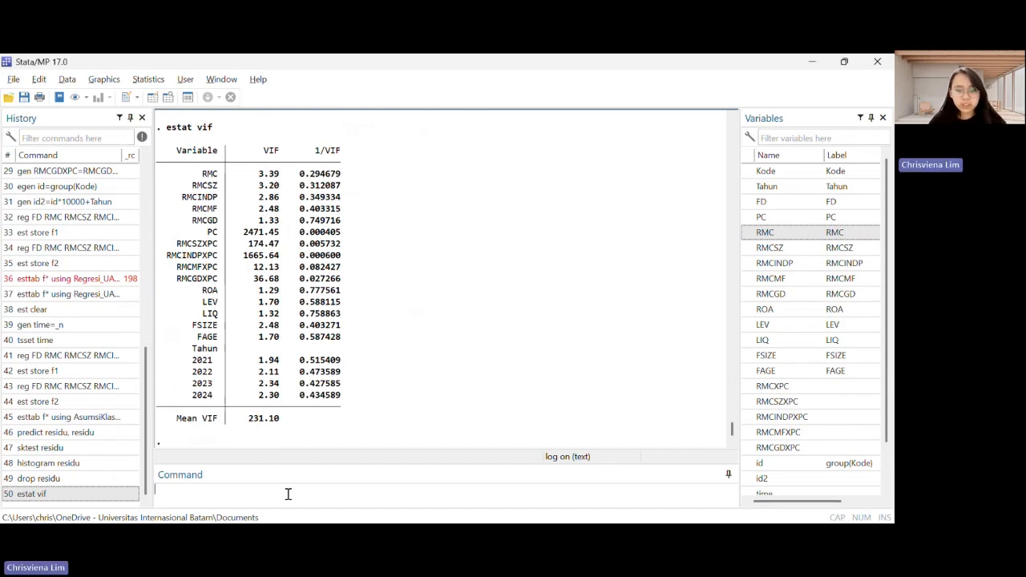
pyautogui.write('dwstat')
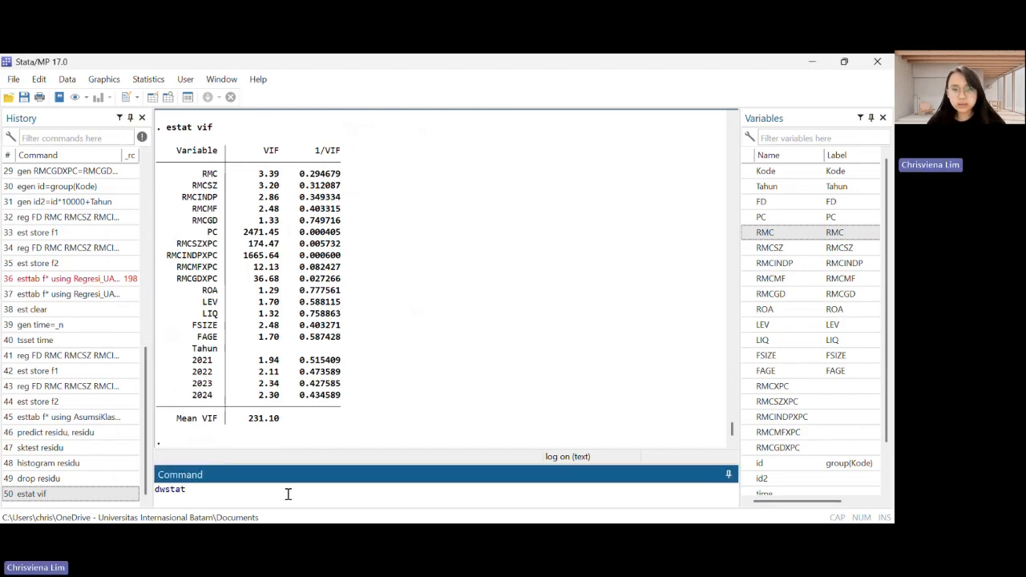
pyautogui.press('Return')
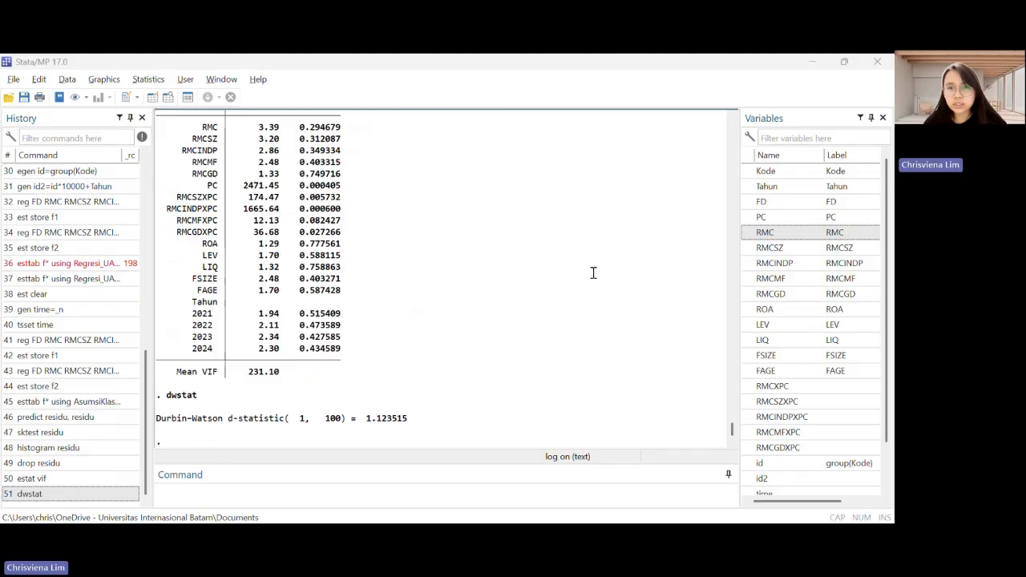
# Quietly regress FD on RMC, RMCSZ, RMCINDP, RMCMF, RMCGD, PC, RMCXPC, RMCSZXPC, RMCINDPXPC, RMCMFXPC, RMCGDXPC, ROA, LEV, LIQ, FSIZE and FAGE
pyautogui.click(340, 496)
pyautogui.write('quietly reg FD RMC RMCSZ RMCINDP RMCMF RMCGD PC RMCXPC RMCSZXPC RMCINDPXPC RMCMFXPC RMCGDXPC ROA LEV LIQ FSIZE FAGE"')
pyautogui.press('BackSpace')
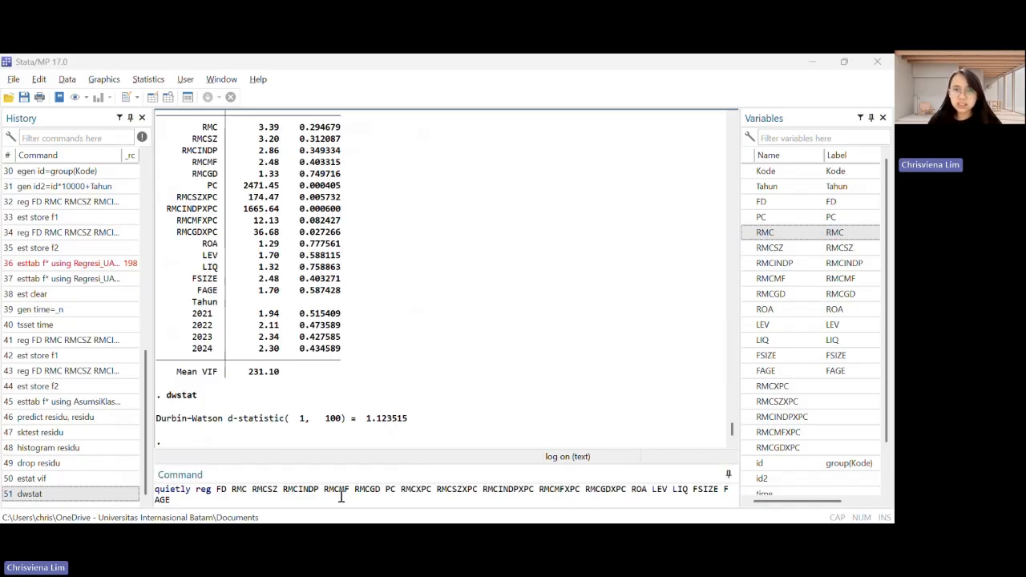
pyautogui.hotkey('alt', 'Tab')
pyautogui.press('Return')
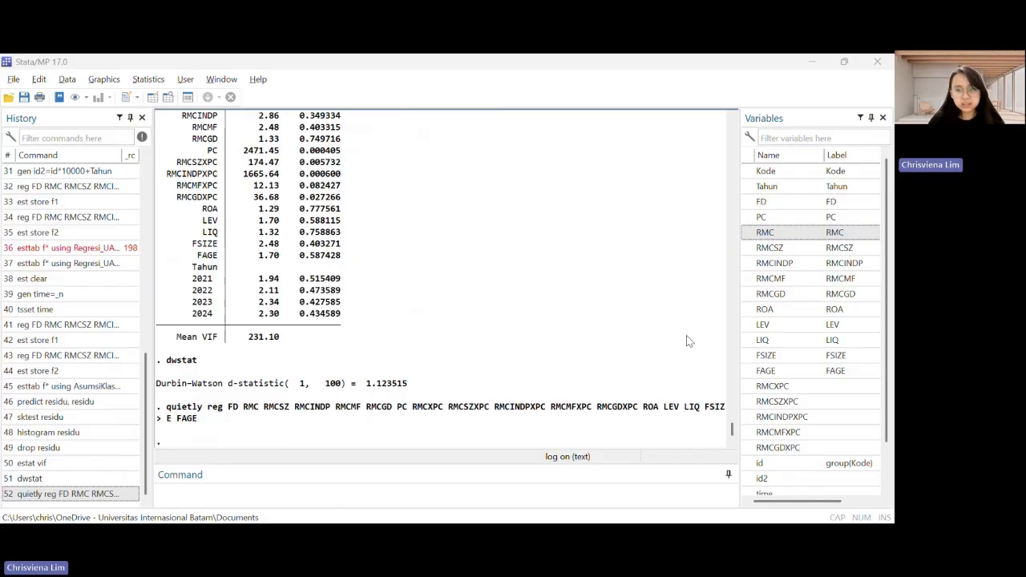
# Run the Breusch-Pagan heteroskedasticity test on the quiet regression with "hettest"
pyautogui.hotkey('alt', 'Tab')
pyautogui.write('hettest')
pyautogui.press('Return')
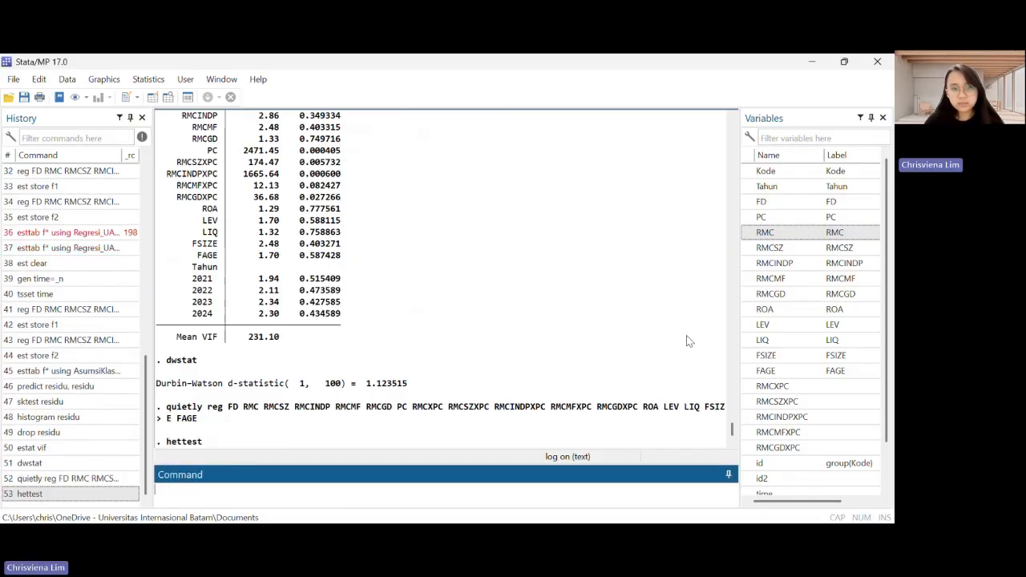
# Clear all stored estimates by running "est clear"
pyautogui.hotkey('alt', 'Tab')
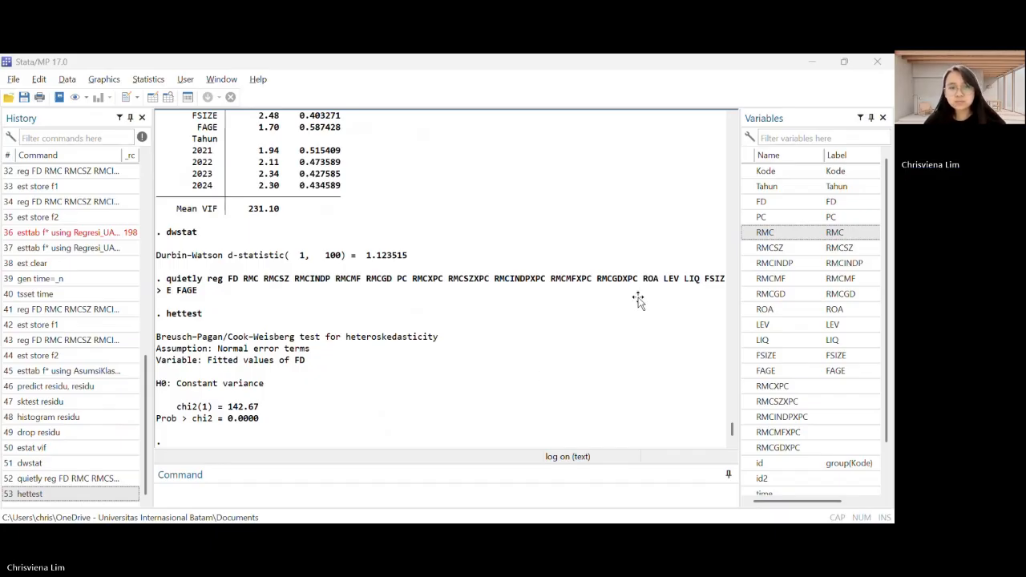
pyautogui.click(295, 488)
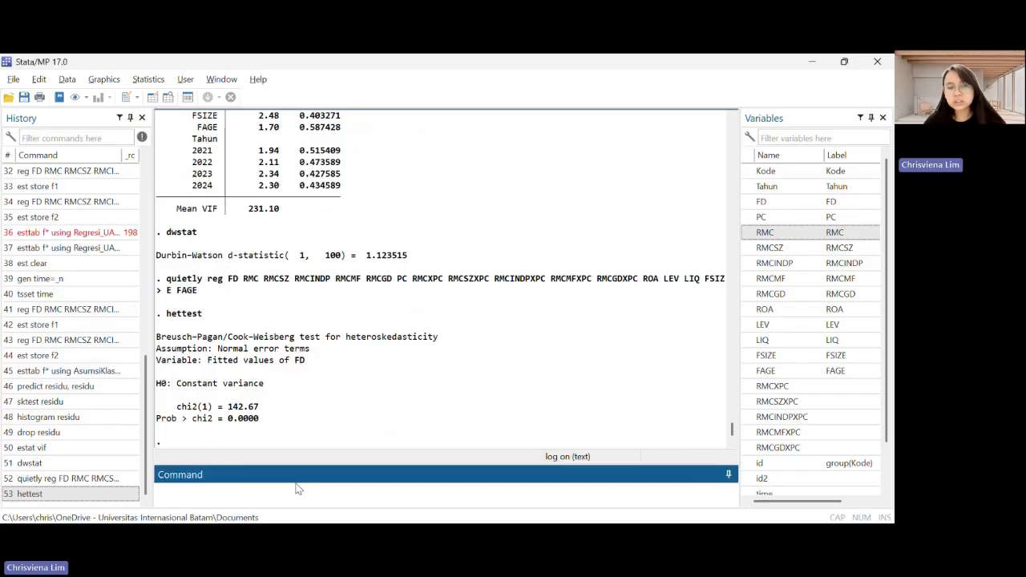
pyautogui.write('e')
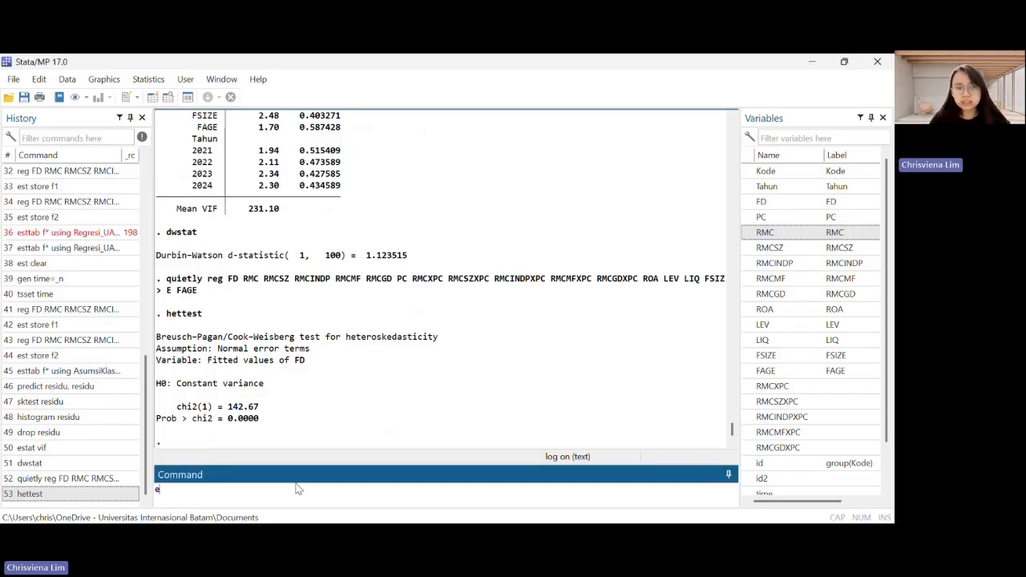
pyautogui.write('st clear')
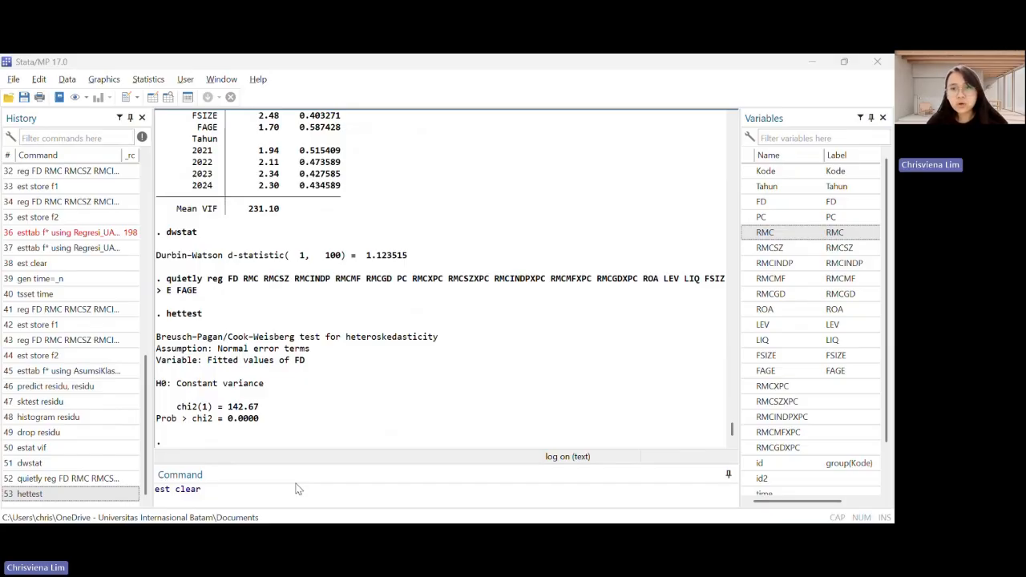
pyautogui.click(632, 392)
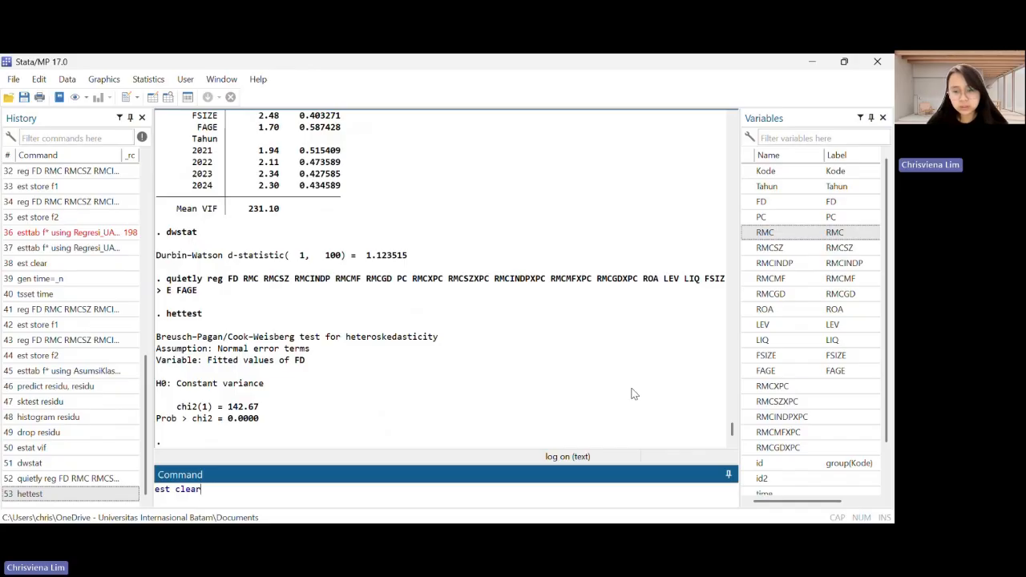
pyautogui.press('Return')
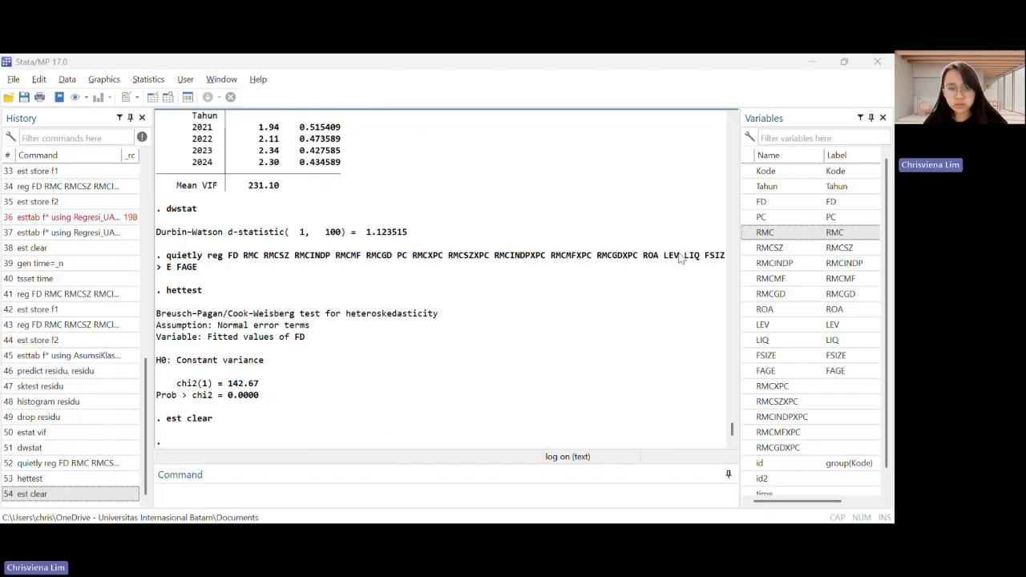
# Encode Kode as a numeric variable named kode_num by running "encode Kode, generate (kode_num)"
pyautogui.click(266, 490)
pyautogui.write('encode Kode, generate(kode_num)')
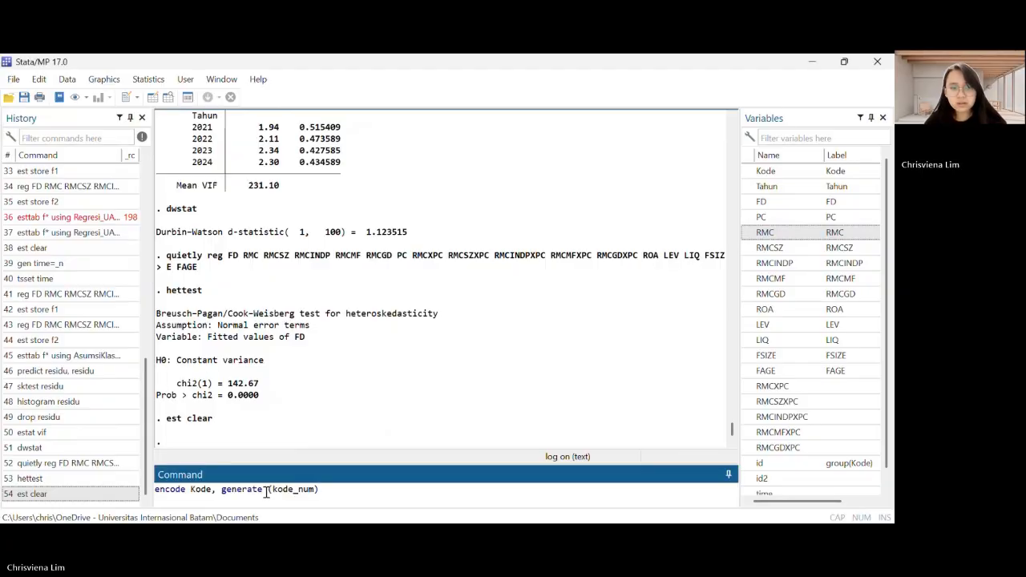
pyautogui.press('Return')
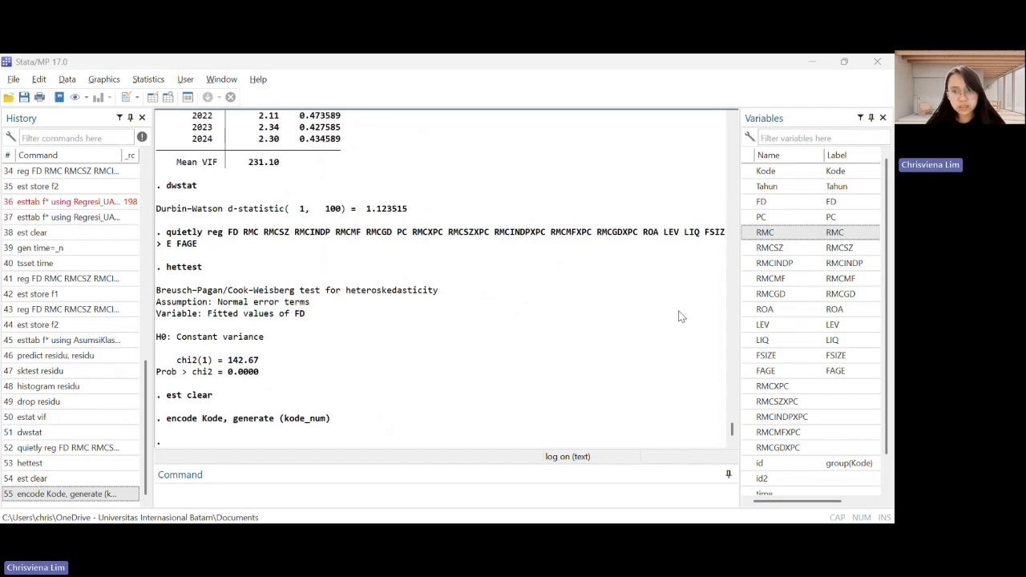
# Declare the data as a panel with kode_num as panel variable and Tahun as time variable using xtset
pyautogui.click(357, 494)
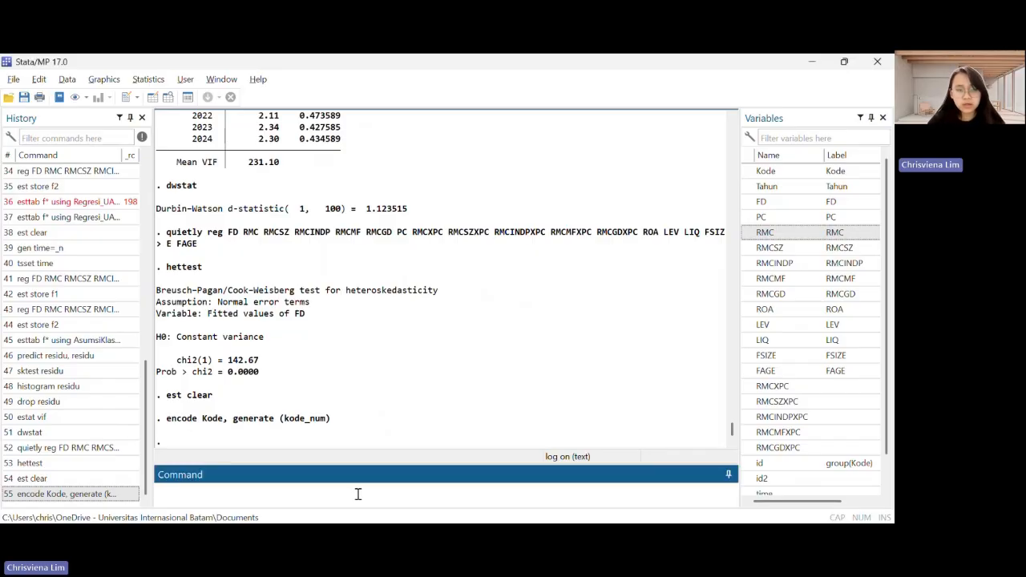
pyautogui.write('xtset kode_num Tahun')
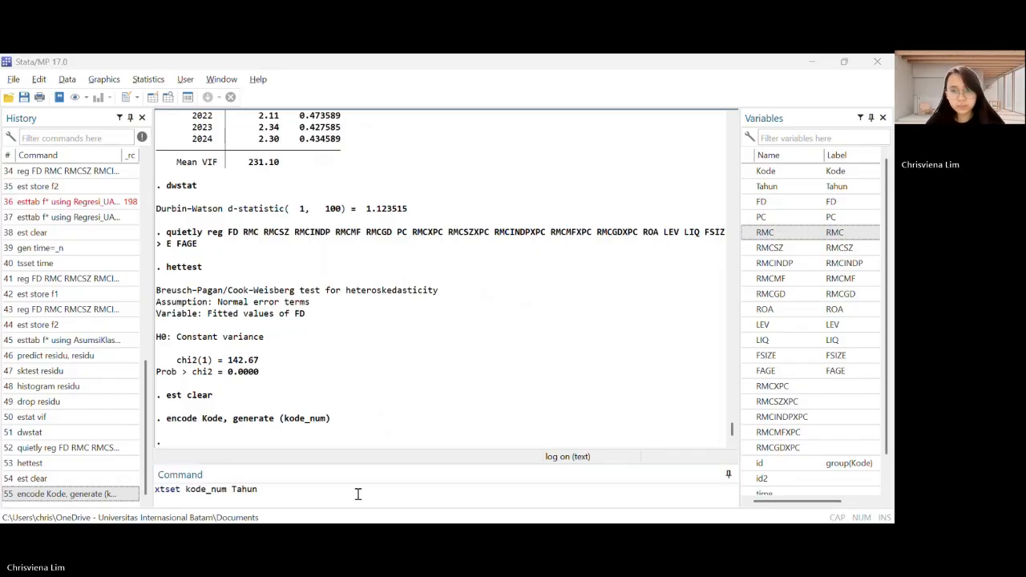
pyautogui.click(358, 494)
pyautogui.press('Return')
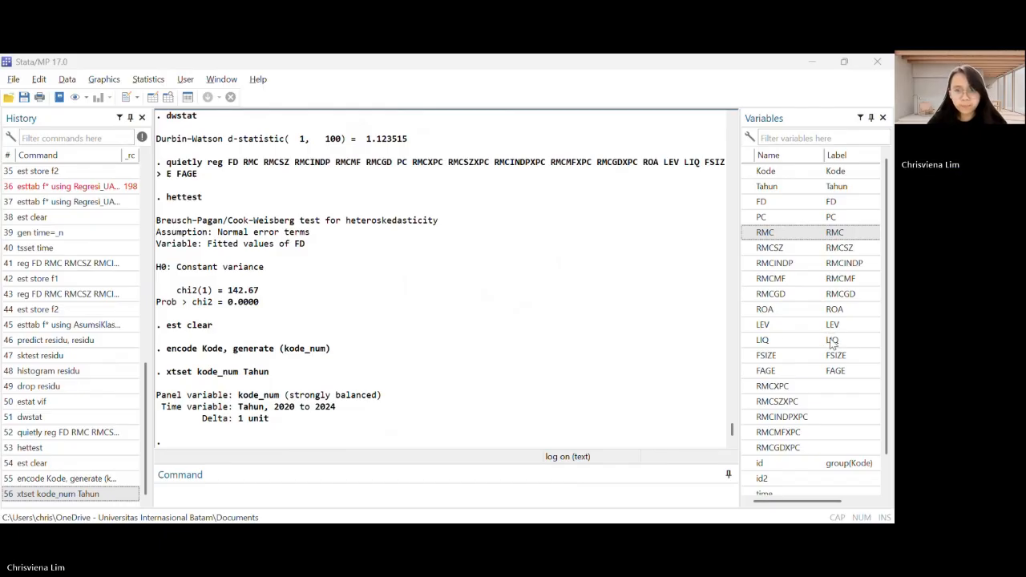
# Run xtgls of FD on RMC, RMCSZ, RMCINDP, RMCMF, RMCGD, ROA, LEV, LIQ, FSIZE, FAGE and i.Tahun with panels(heteroskedastic), corr(psar1) and force
pyautogui.click(325, 514)
pyautogui.write('xtgls FD RMC RMCSZ RMCINDP RMCMF RMCGD ROA LEV LIQ FSIZE FAGE i.Tahun, panels(heteroskedastic) corr(psar1) force')
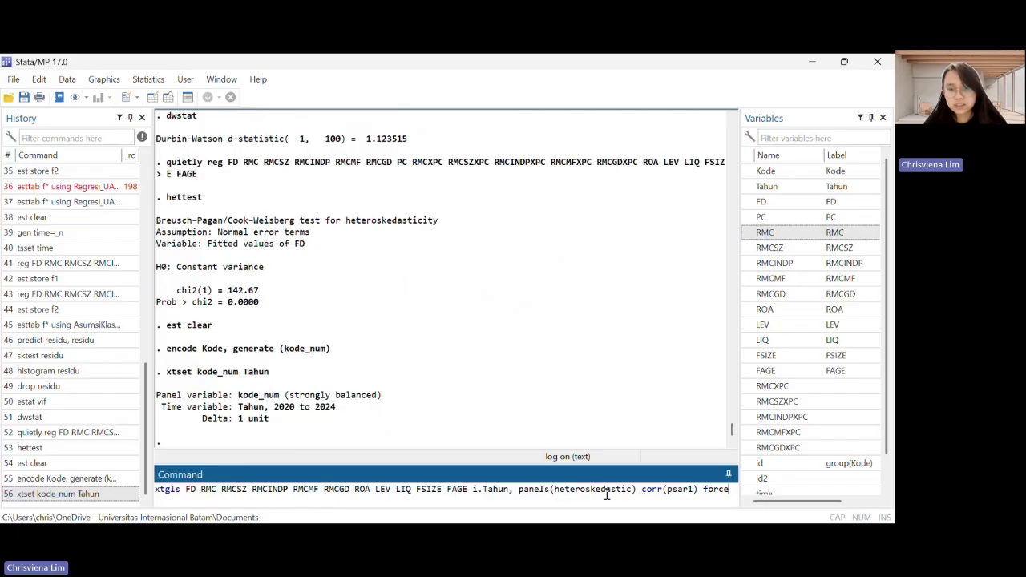
pyautogui.press('Return')
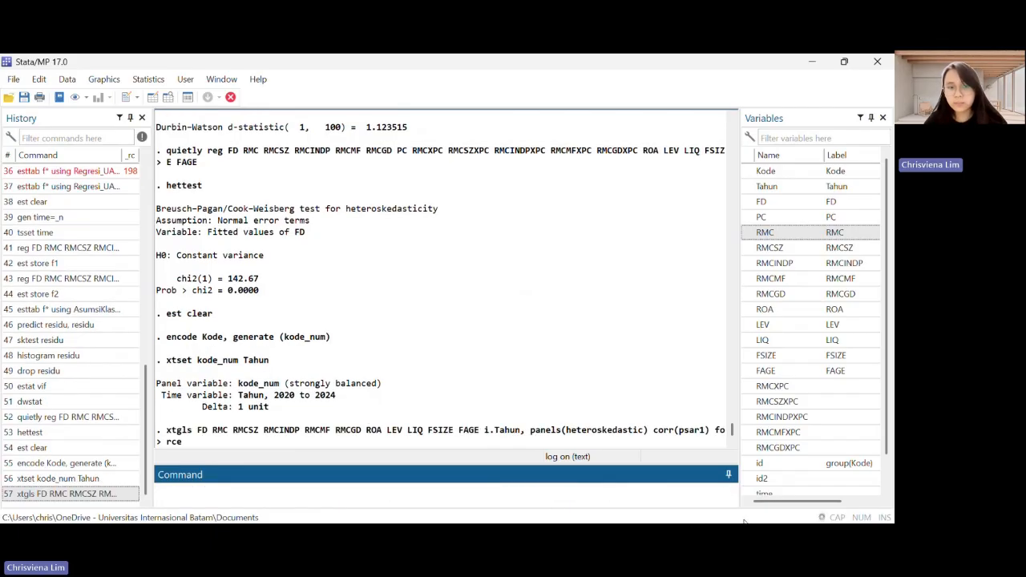
# Store the heteroskedastic panel GLS results of the model without interactions as g1 by running "est store g1"
pyautogui.scroll(4, 685, 370)
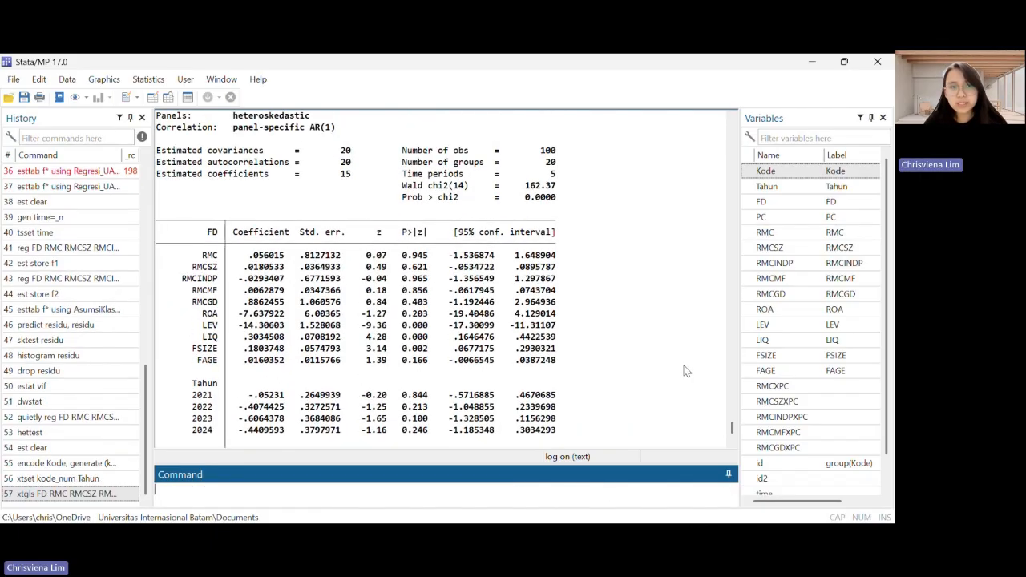
pyautogui.hotkey('alt', 'Tab')
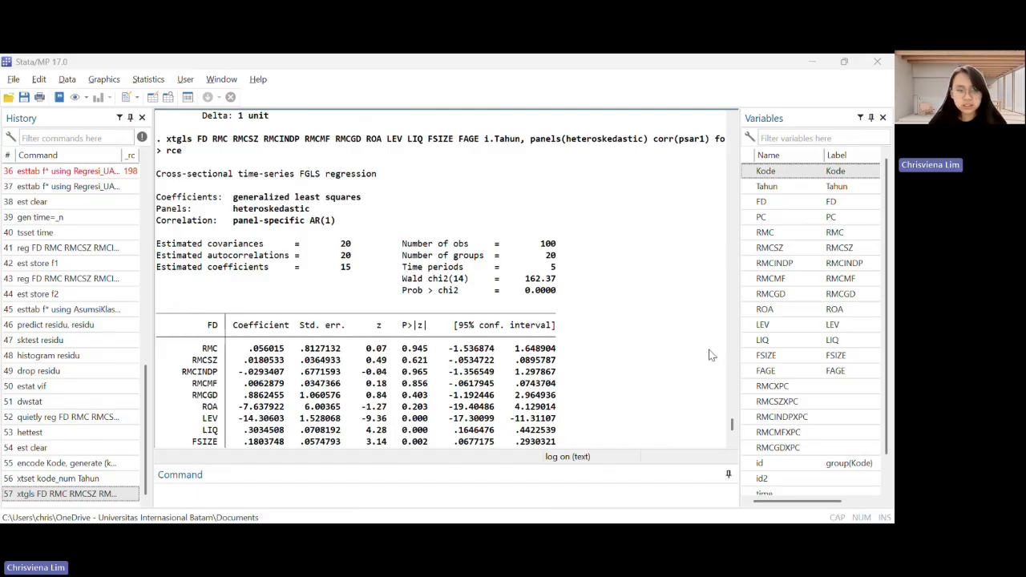
pyautogui.click(219, 491)
pyautogui.write('est store g1')
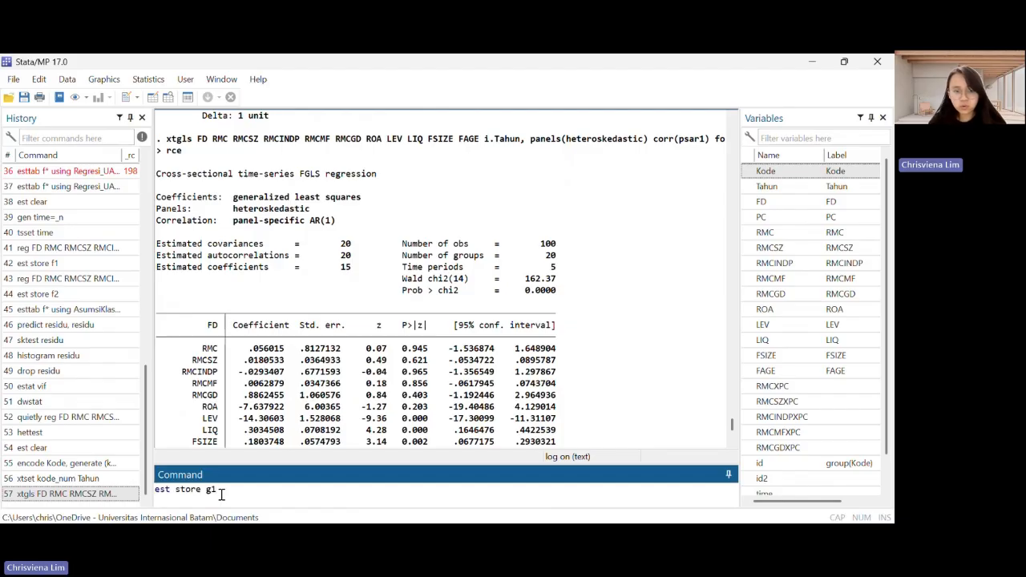
pyautogui.press('Return')
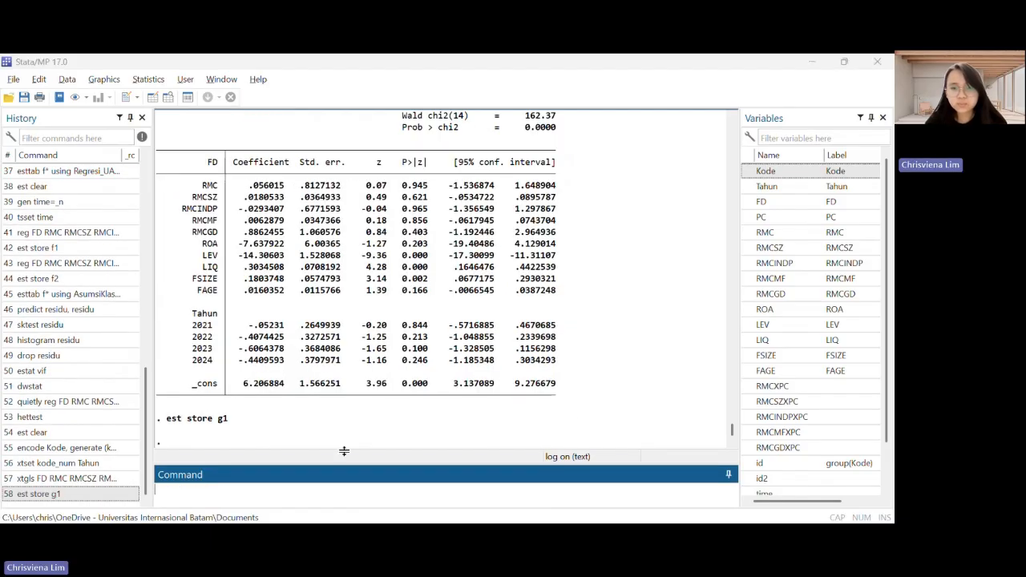
# Run xtgls of FD on RMC, RMCSZ, RMCINDP, RMCMF, RMCGD, their five XPC interactions, ROA, LEV, LIQ, FSIZE, FAGE and i.Tahun with panels(heteroskedastic), corr(psar1) and force
pyautogui.click(575, 423)
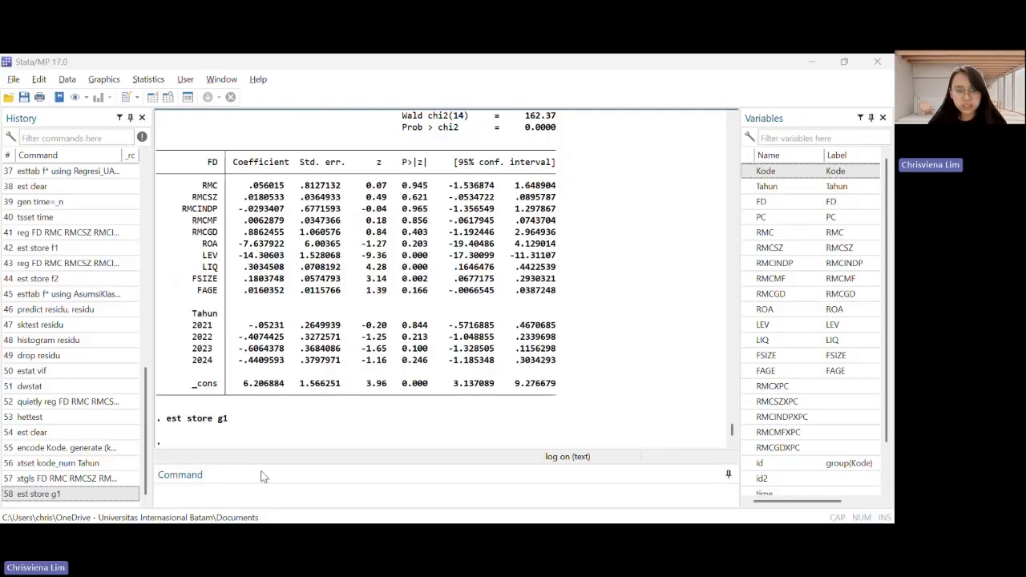
pyautogui.click(258, 493)
pyautogui.write('xtgls FD RMC RMCSZ RMCINDP RMCMF RMCGD RMCXPC RMCSZXPC RMCINDPXPC RMCMFXPC RMCGDXPC ROA LEV LIQ FSIZE FAGE i.Tahun, panels(heteroskedastic) corr(psar1) force')
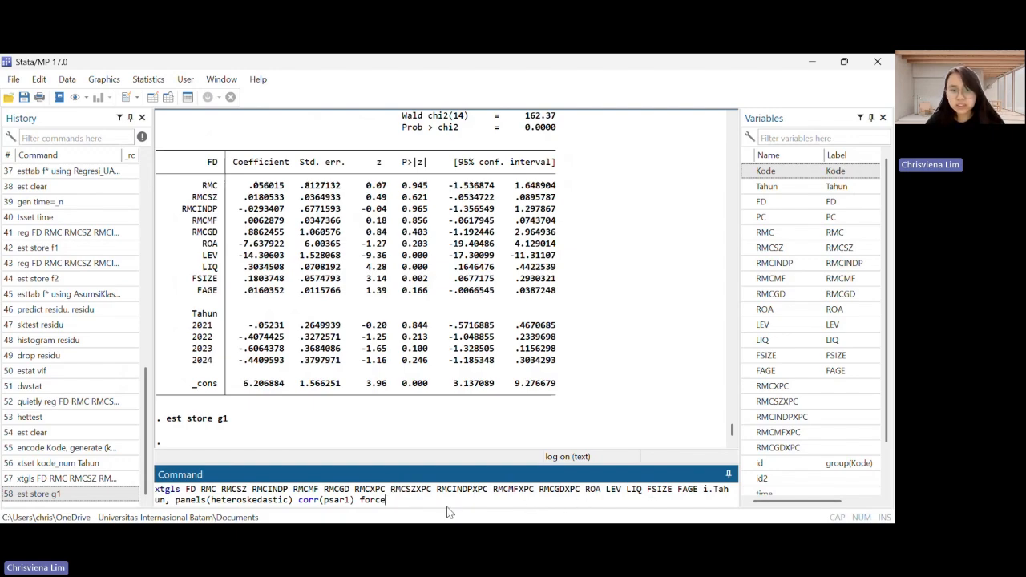
pyautogui.press('Return')
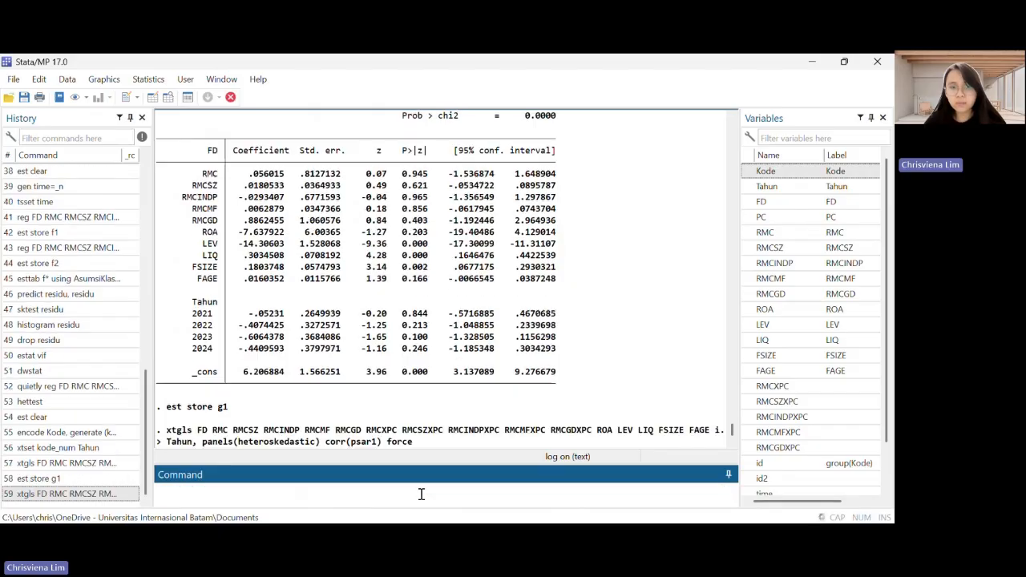
pyautogui.scroll(10, 550, 377)
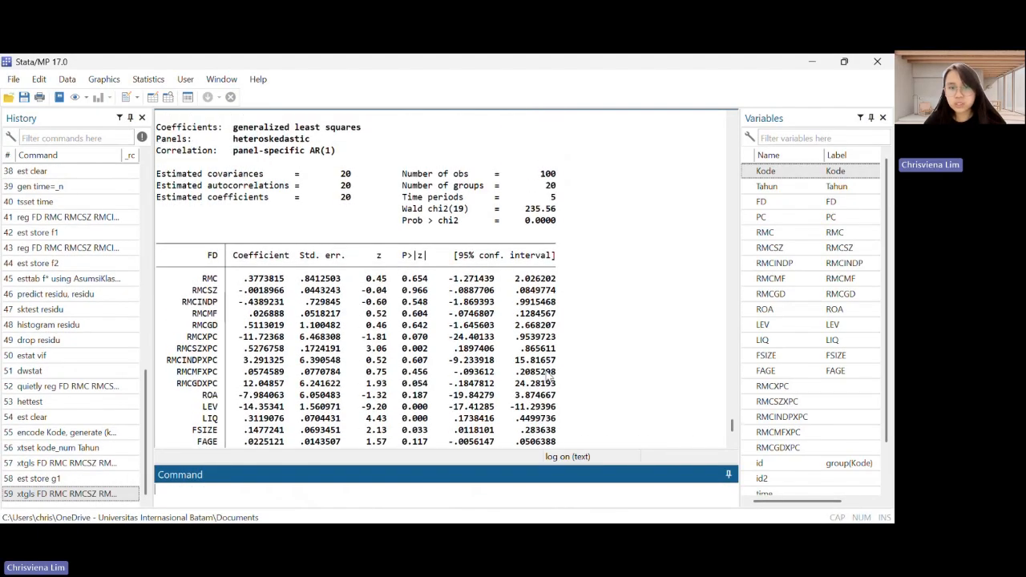
pyautogui.scroll(-7, 550, 378)
pyautogui.scroll(-5, 550, 378)
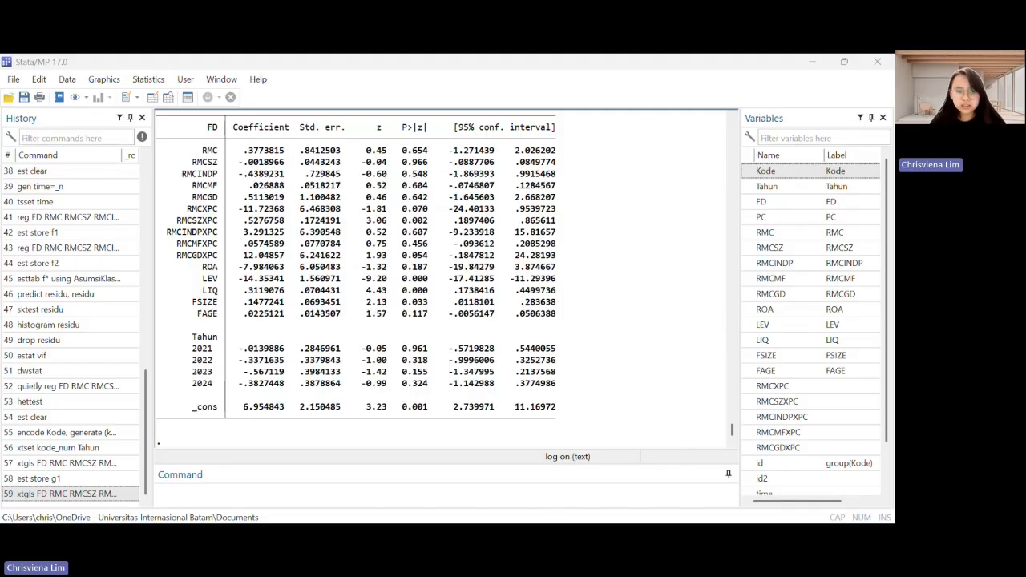
# Store the panel GLS results of the model with XPC interactions as g2 by running "est store g2"
pyautogui.click(199, 504)
pyautogui.write('est store g2')
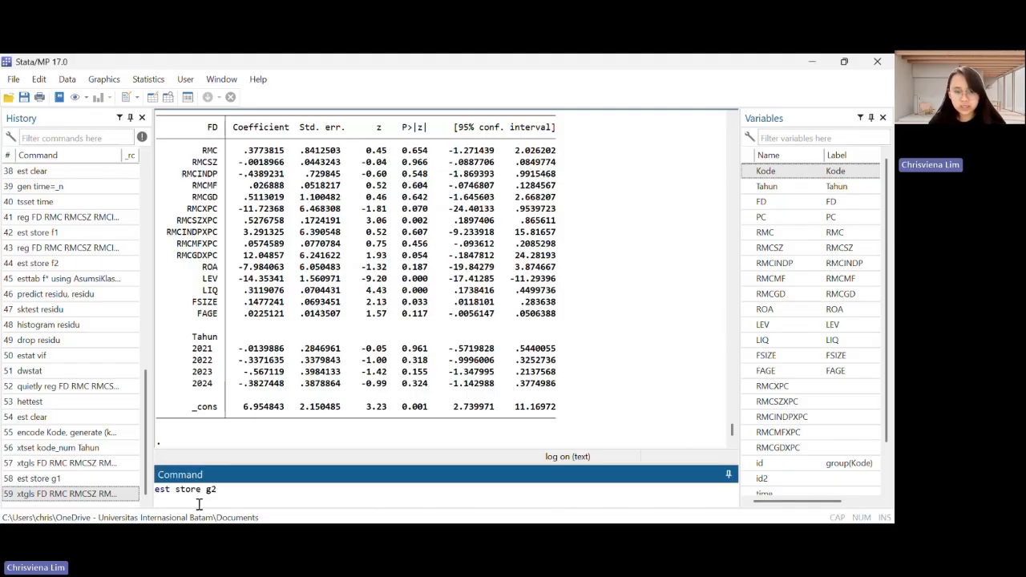
pyautogui.press('Return')
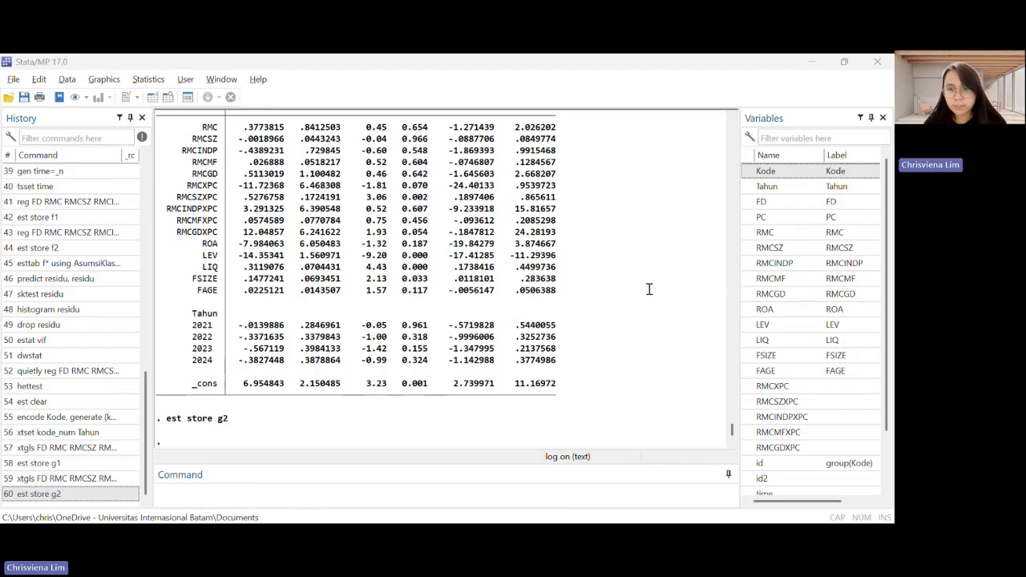
# Export g* to GLS_UAS.rtf using esttab with replace, scalar (F p r2_p r2_a N), obslast, compress, star(* 0.1 ** 0.05 *** 0.01), b(%6.3f), t(%6.2f), nogap, indicate("Year FE = *Tahun*"); open it
pyautogui.click(277, 495)
pyautogui.write('esttab g* using GLS_UAS.rtf, replace scalar (F p r2_p r2_a N) obslast compress star(* 0.1 ** 0.05 *** 0.01) b(%6.3f) t(%6.2f) nogap indicate("Year FE = *Tahun*"')
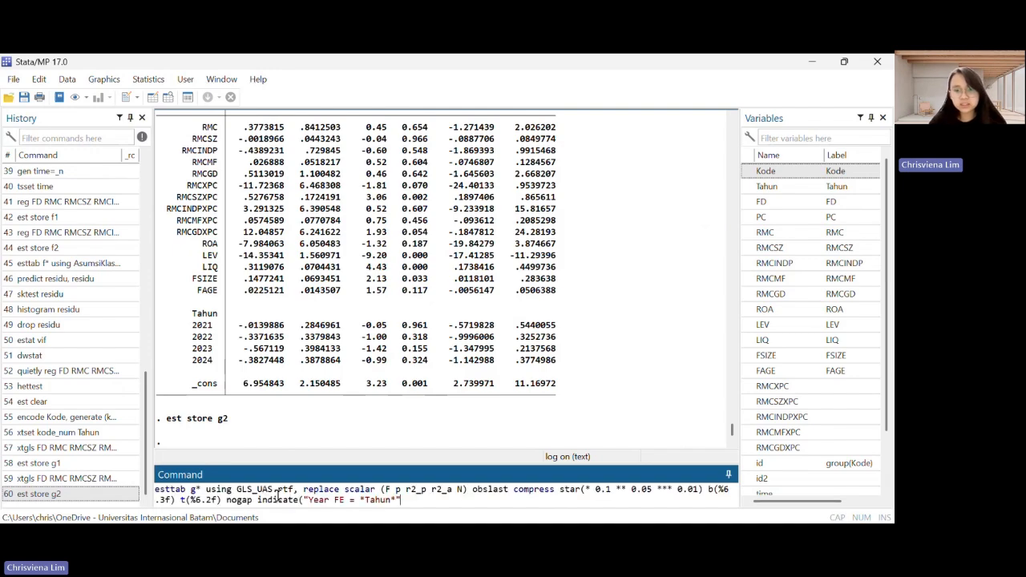
pyautogui.write(')')
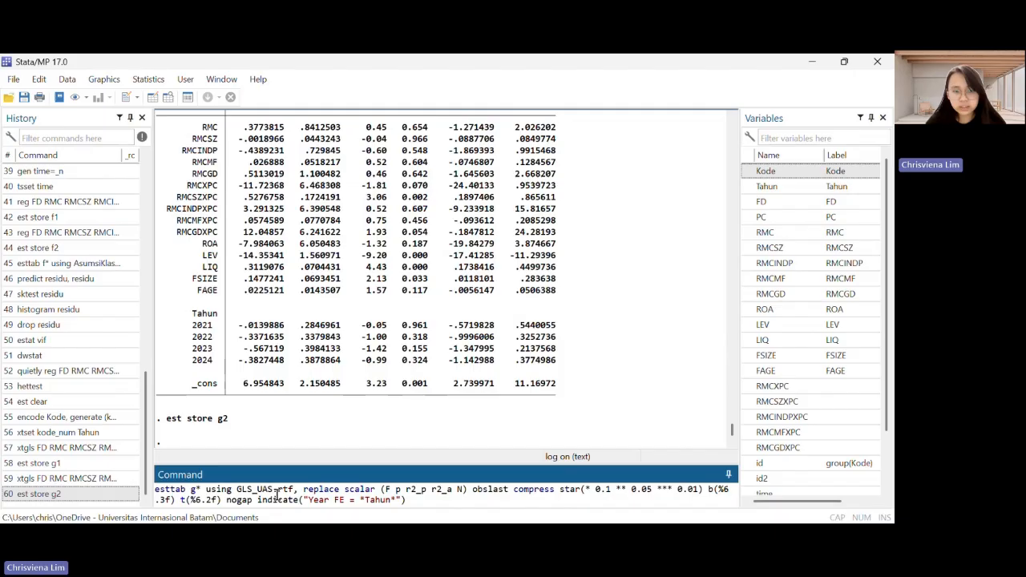
pyautogui.doubleClick(275, 489)
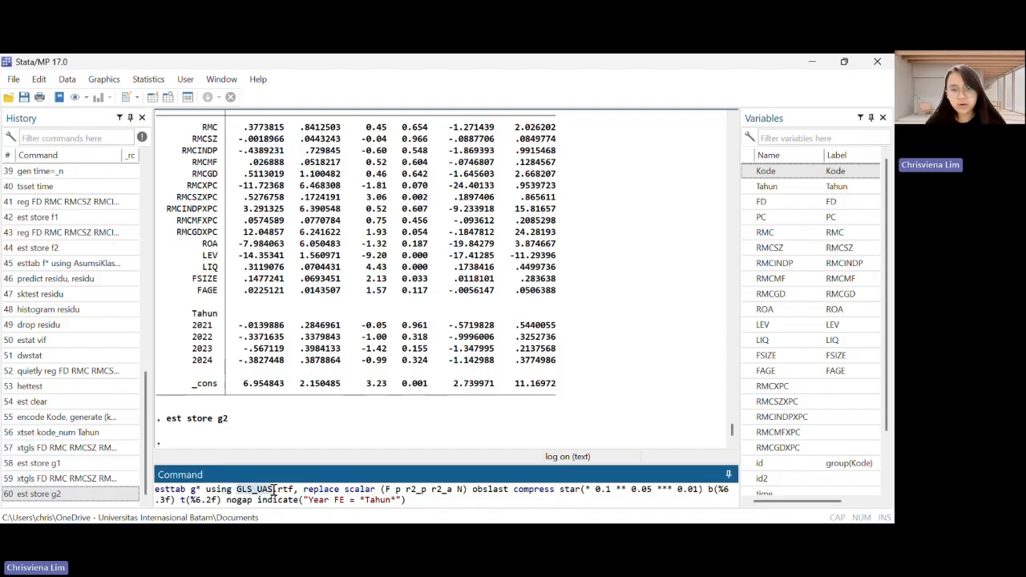
pyautogui.click(275, 490)
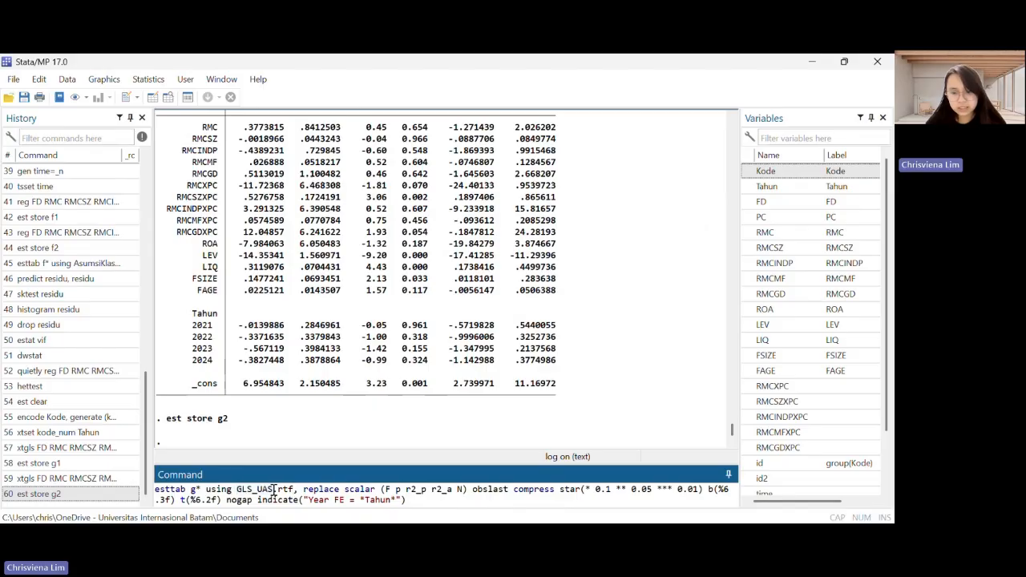
pyautogui.press('Return')
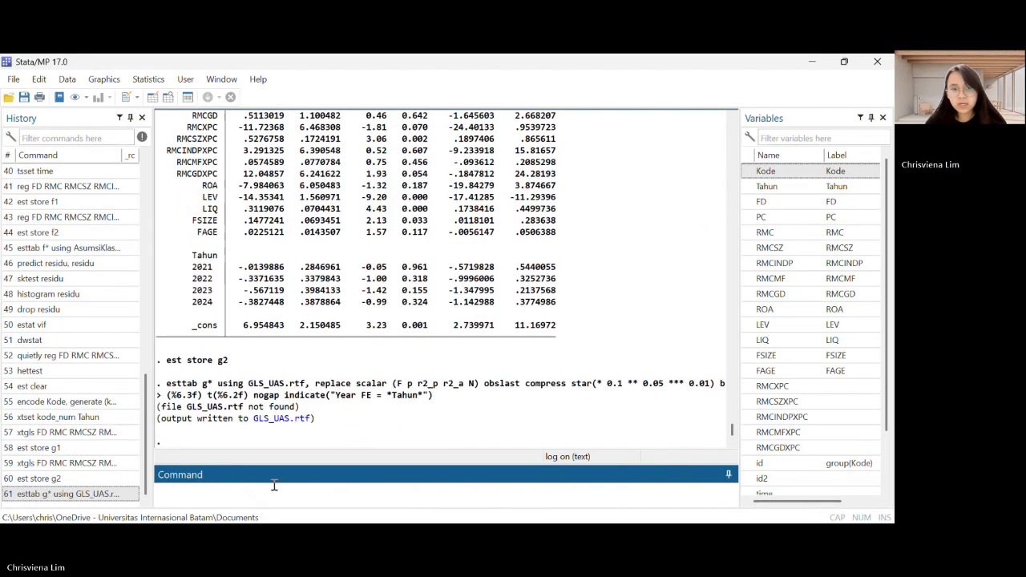
pyautogui.click(292, 428)
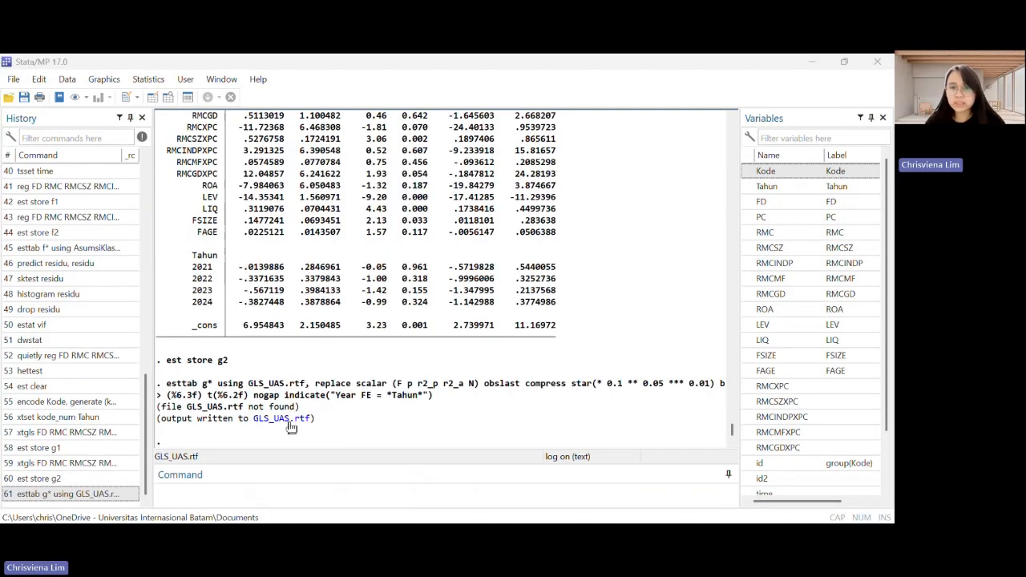
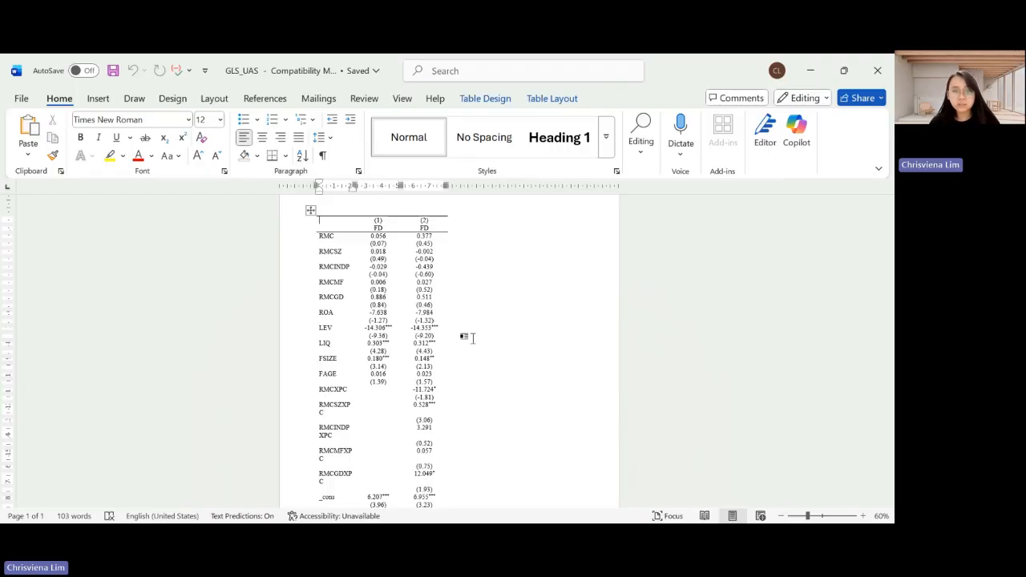
# Return to Stata and sort the dataset by Kode and Tahun by running "sort Kode Tahun"
pyautogui.hotkey('alt', 'Tab')
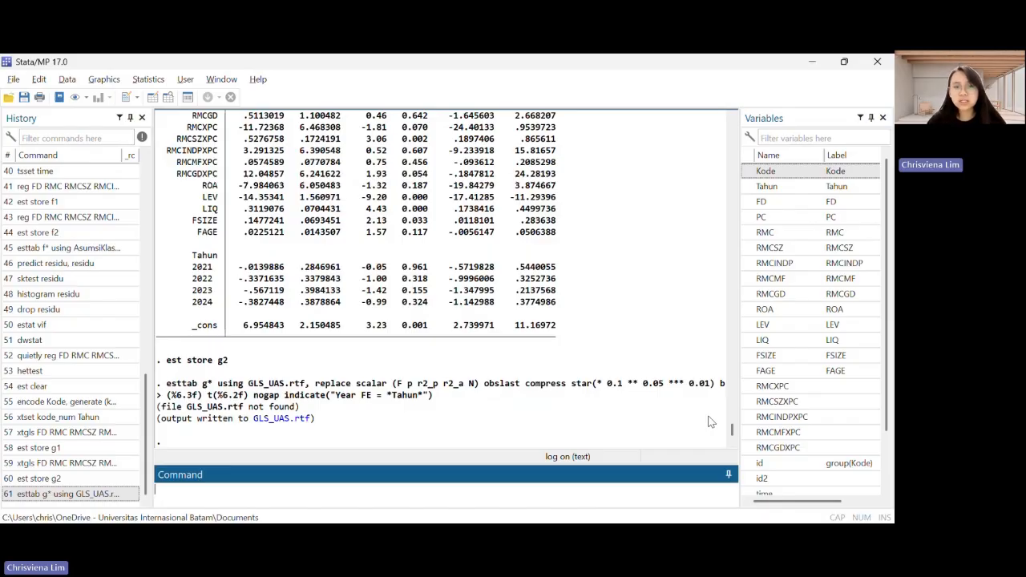
pyautogui.hotkey('alt', 'Tab')
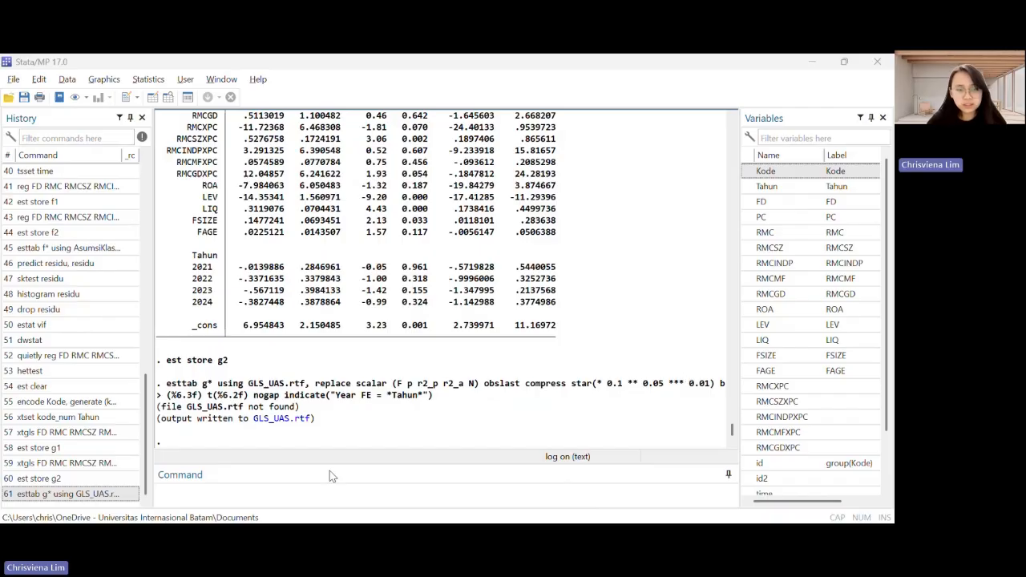
pyautogui.click(308, 488)
pyautogui.write('sort Kode Tahun')
pyautogui.press('Return')
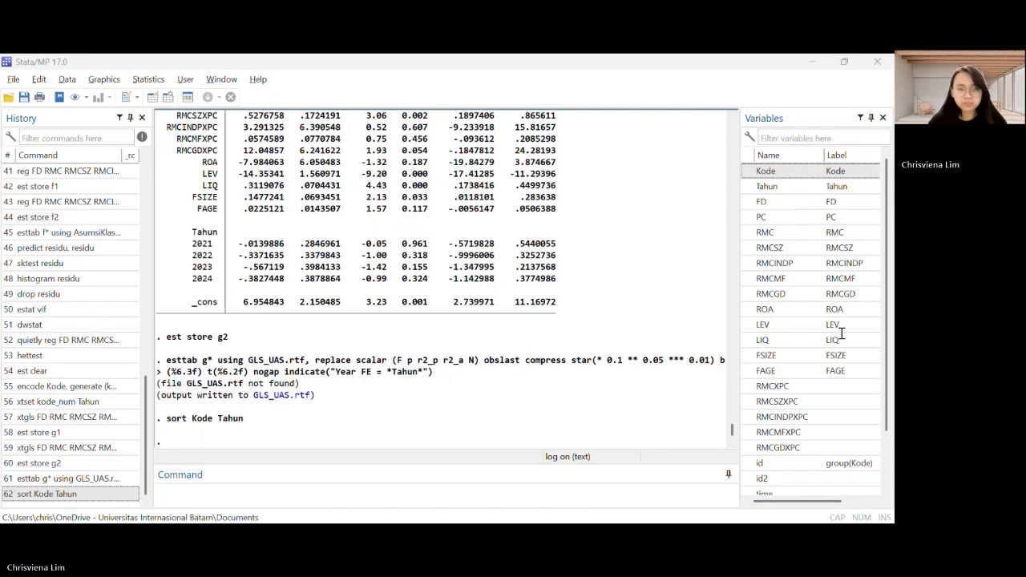
# Generate the one-period lag of RMC within each Kode by running "by Kode: gen LAG_RMC = RMC[_n-1]"
pyautogui.click(396, 495)
pyautogui.write('by Kode: gen LAG_RMC = RMC[_n-1]')
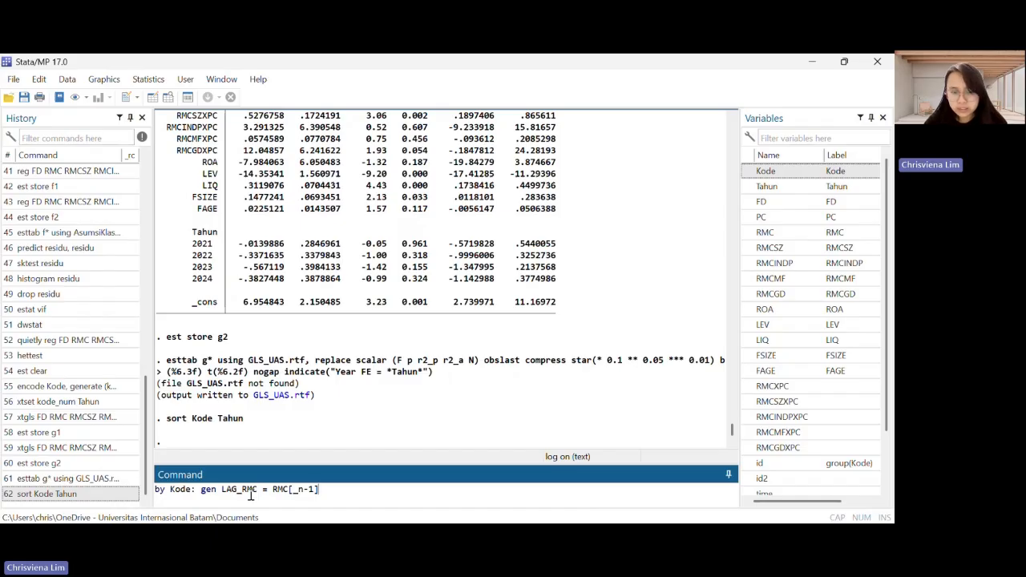
pyautogui.hotkey('alt', 'Tab')
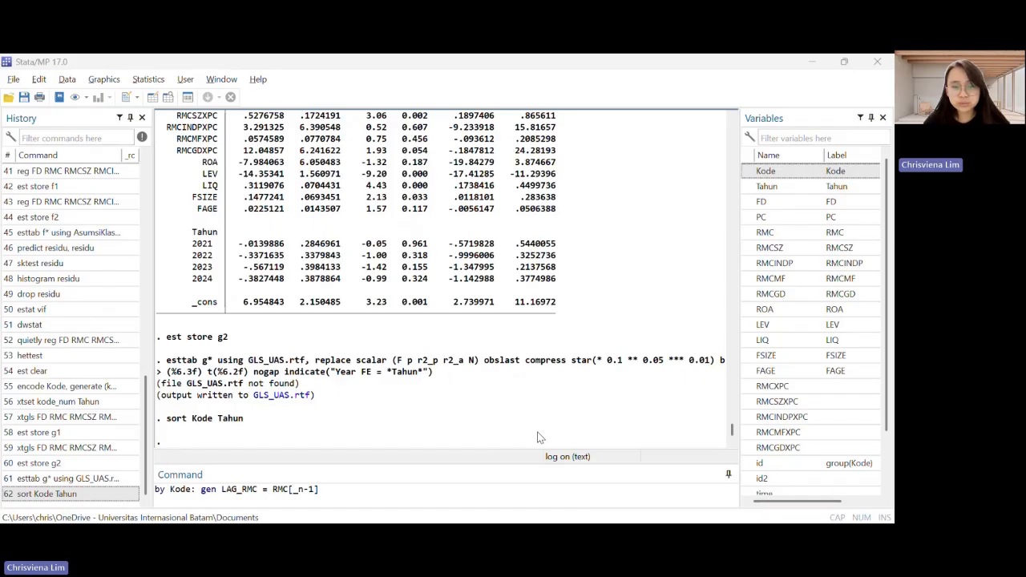
pyautogui.hotkey('alt', 'Tab')
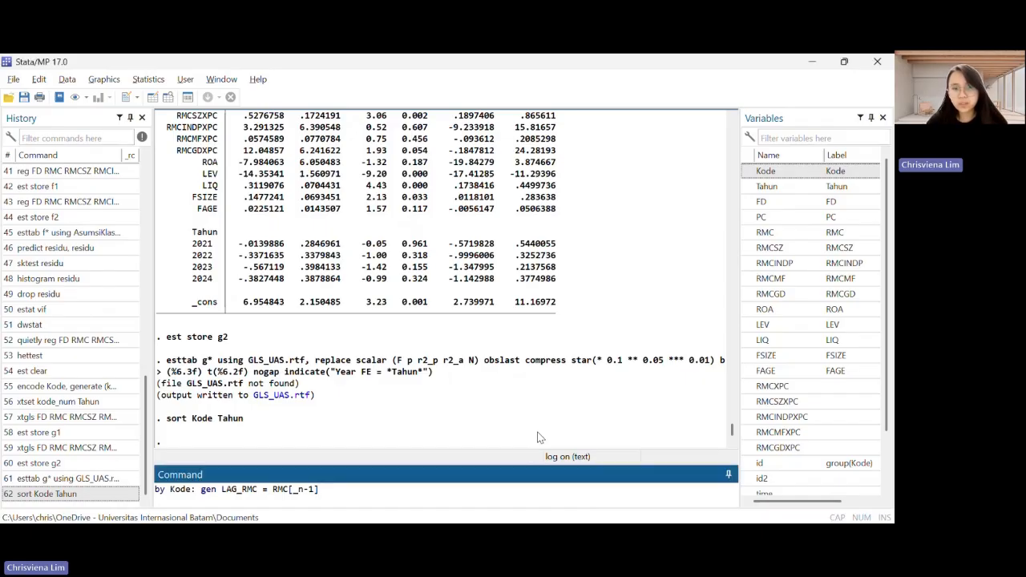
pyautogui.press('Return')
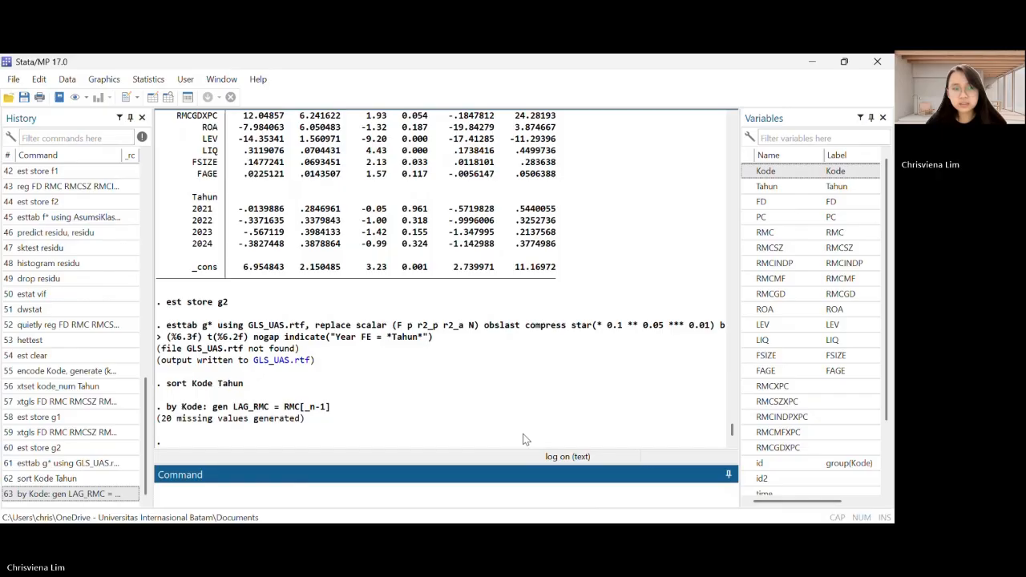
# Generate the lagged RMCSZ variable by running "by Kode: gen LAG_RMCSZ = RMCSZ[_n-1]"
pyautogui.hotkey('alt', 'Tab')
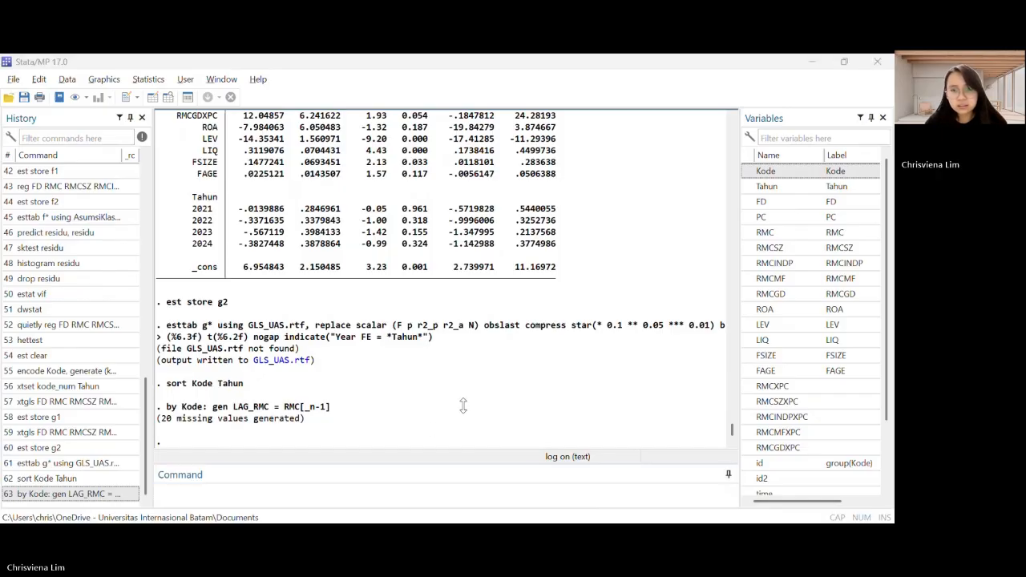
pyautogui.hotkey('alt', 'Tab')
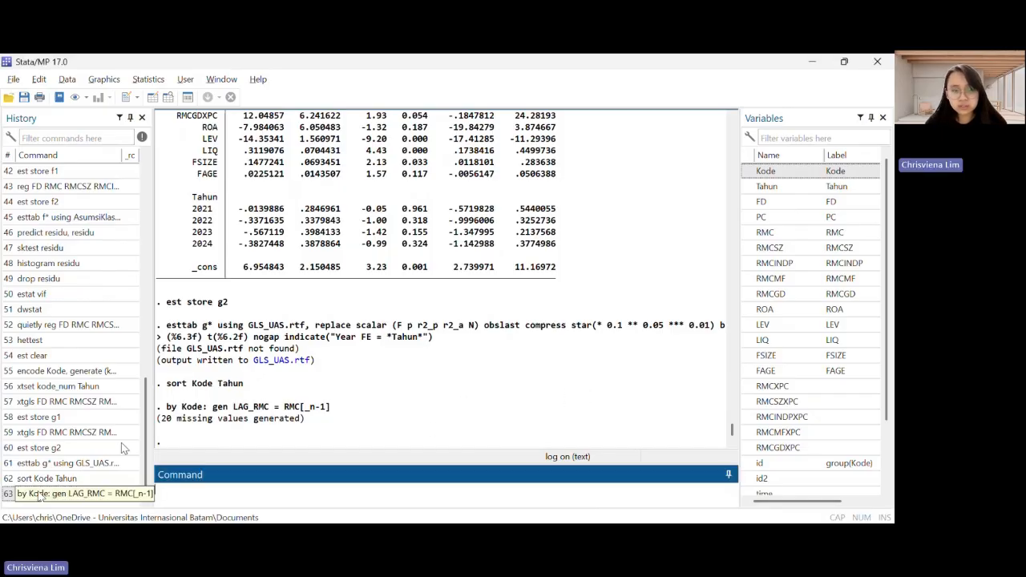
pyautogui.click(61, 497)
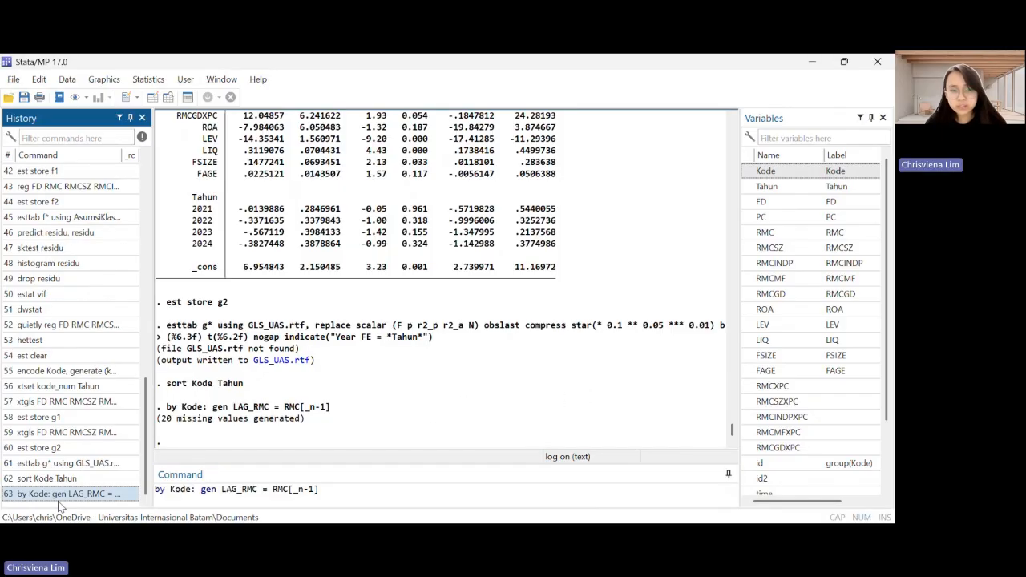
pyautogui.click(265, 489)
pyautogui.write('SZ')
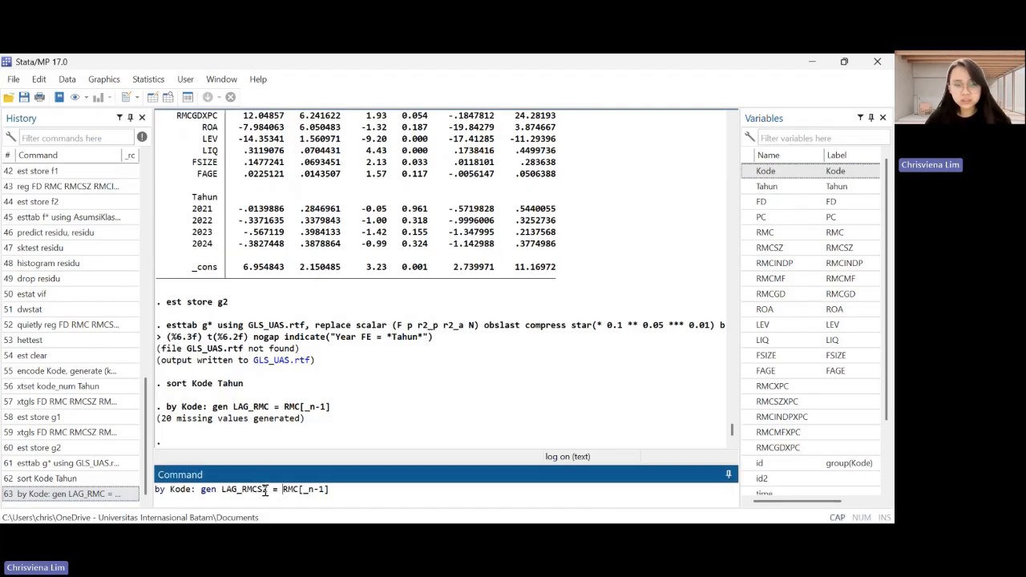
pyautogui.press('Right')
pyautogui.press('Right')
pyautogui.press('Right')
pyautogui.write('SZ')
pyautogui.press('Return')
# Generate the lagged RMCINDP variable by running "by Kode: gen LAG_RMCINDP = RMCINDP[_n-1]"
pyautogui.press('pageup')
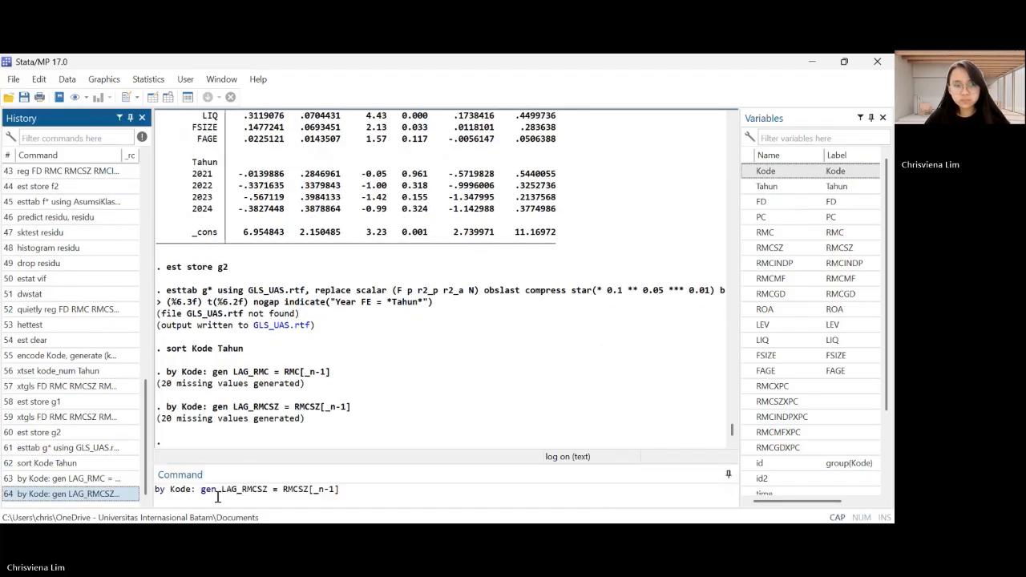
pyautogui.click(264, 490)
pyautogui.press('BackSpace')
pyautogui.press('BackSpace')
pyautogui.write('INDP')
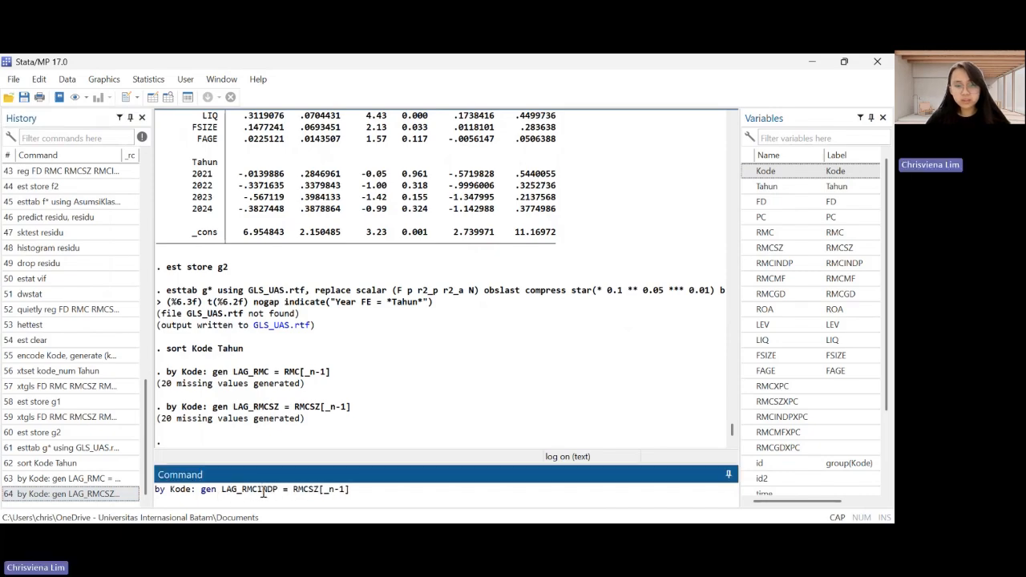
pyautogui.press('Right')
pyautogui.press('Right')
pyautogui.press('Right')
pyautogui.press('Right')
pyautogui.press('Right')
pyautogui.press('Right')
pyautogui.press('Right')
pyautogui.press('Right')
pyautogui.press('BackSpace')
pyautogui.press('BackSpace')
pyautogui.write('INDP')
pyautogui.press('Return')
# Generate the lagged RMCMF variable by running "by Kode: gen LAG_RMCMF = RMCMF[_n-1]"
pyautogui.press('pageup')
pyautogui.press('pageup')
pyautogui.press('pageup')
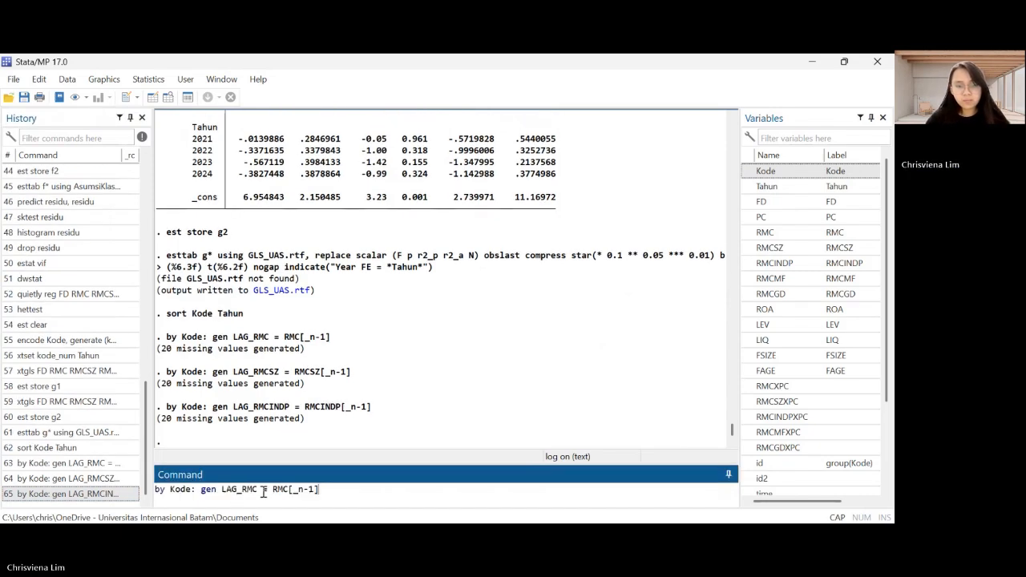
pyautogui.click(260, 490)
pyautogui.write('MF')
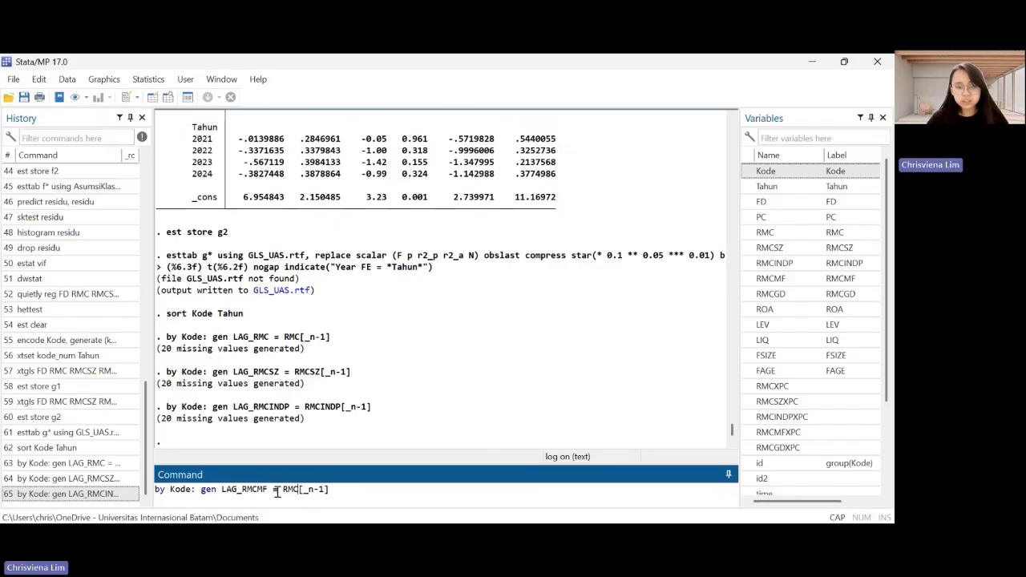
pyautogui.write('MF')
pyautogui.press('Return')
# Generate the lagged RMCGD variable by running "by Kode: gen LAG_RMCGD = RMCGD[_n-1]"
pyautogui.write('by Kode: gen LAG_RMC = RMC[_n-1]')
pyautogui.click(256, 489)
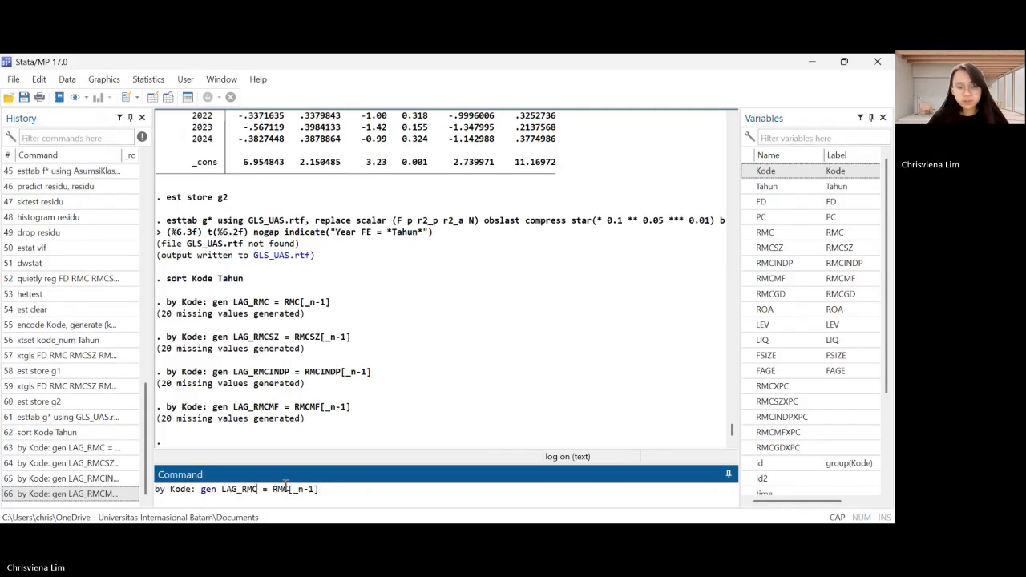
pyautogui.write('GD')
pyautogui.write('GD')
pyautogui.press('Return')
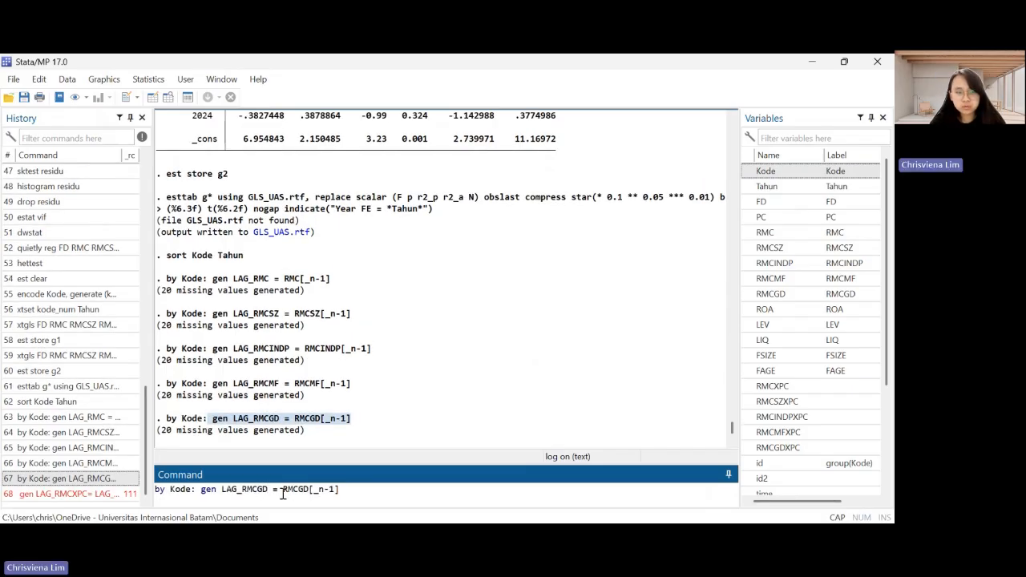
# Generate the lagged PC variable by running "by Kode: gen LAG_PC = PC[_n-1]"
pyautogui.hotkey('ctrl', 'shift', 'Left')
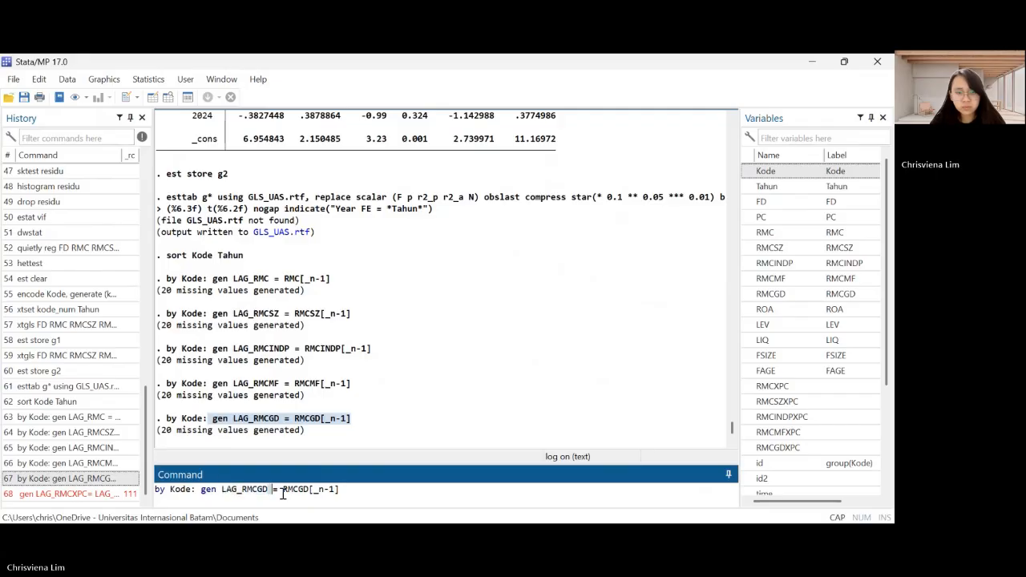
pyautogui.hotkey('shift', 'Right')
pyautogui.hotkey('shift', 'Right')
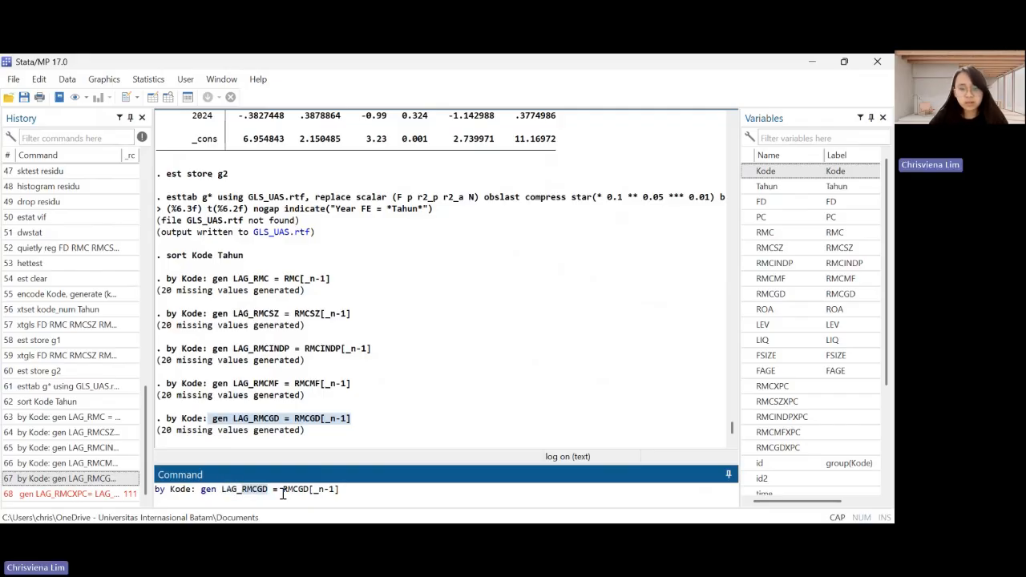
pyautogui.write('PC')
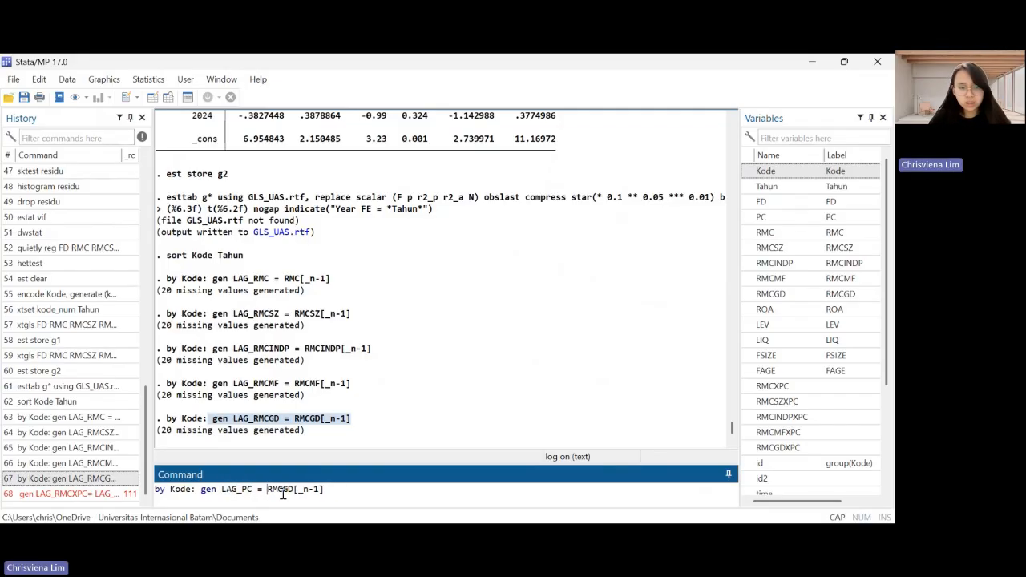
pyautogui.doubleClick(282, 490)
pyautogui.write('PC')
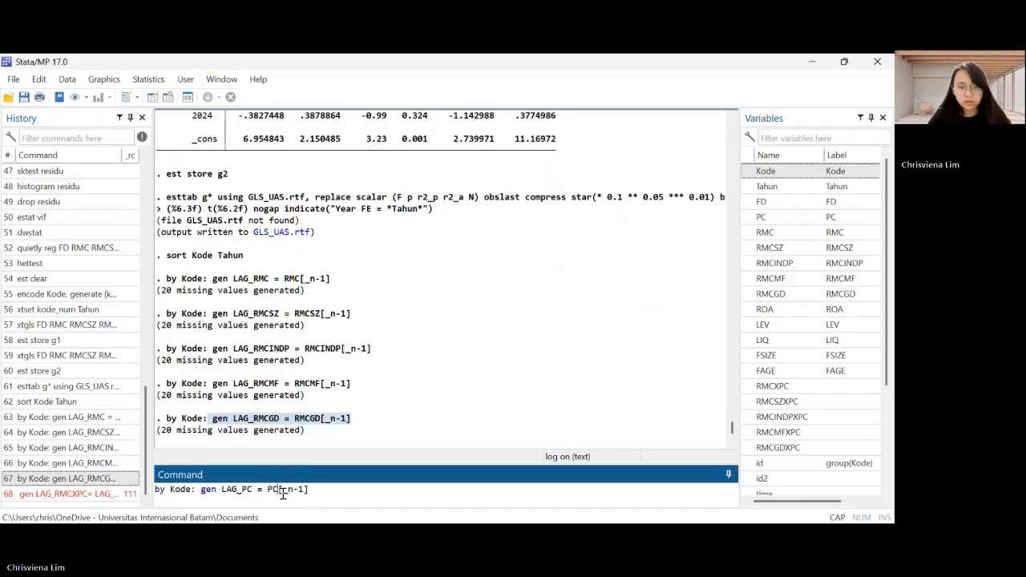
pyautogui.press('Return')
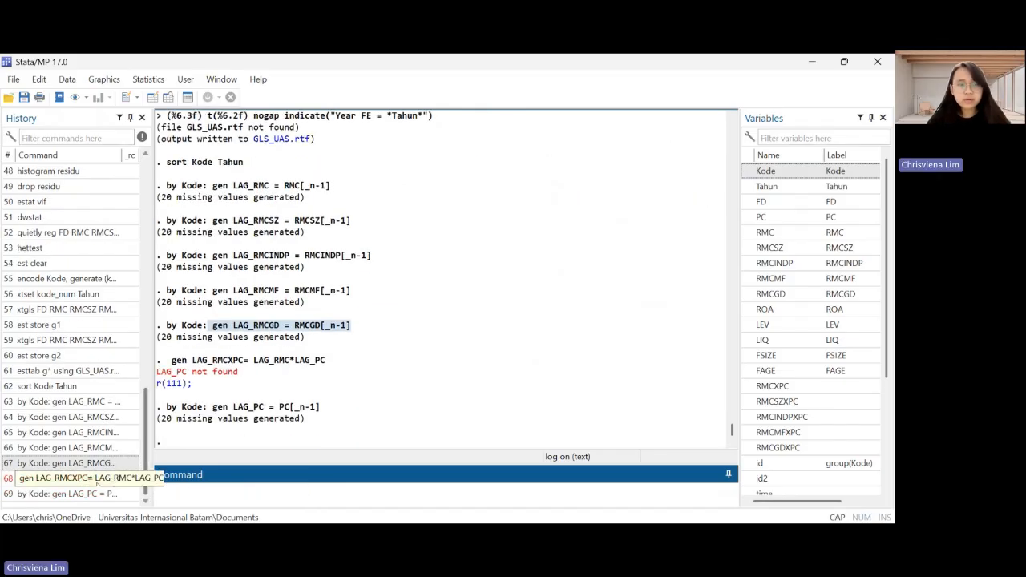
# Generate the lagged interactions LAG_RMCXPC as LAG_RMC*LAG_PC and LAG_RMCSZXPC as LAG_RMCSZ*LAG_PC
pyautogui.click(73, 479)
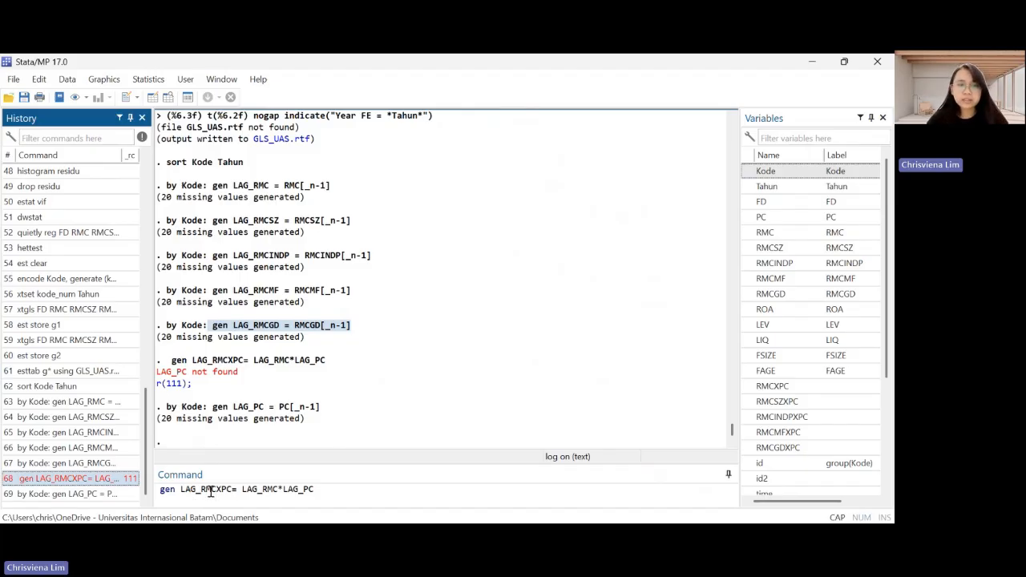
pyautogui.press('Return')
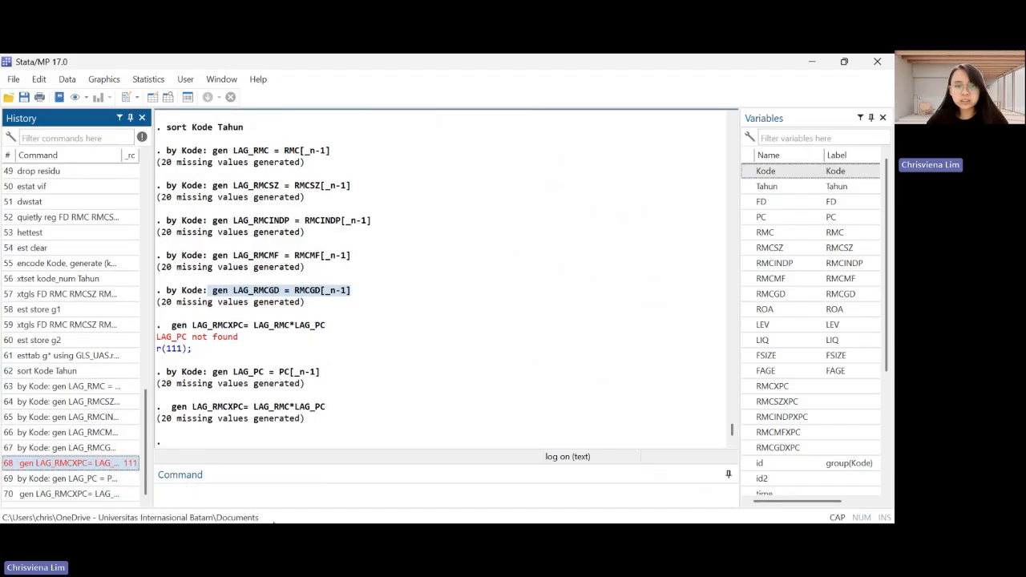
pyautogui.click(102, 494)
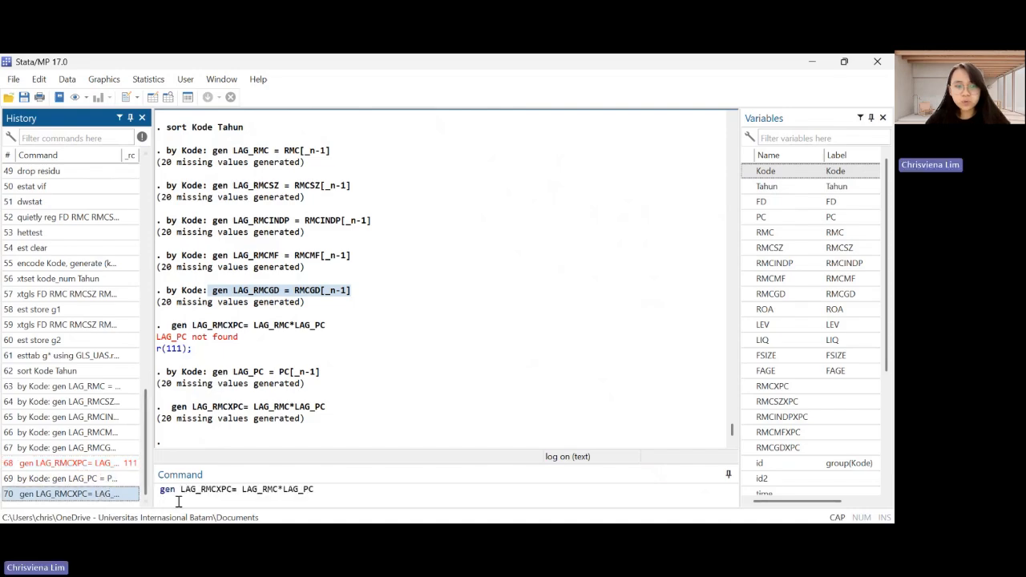
pyautogui.click(215, 491)
pyautogui.write('SZ')
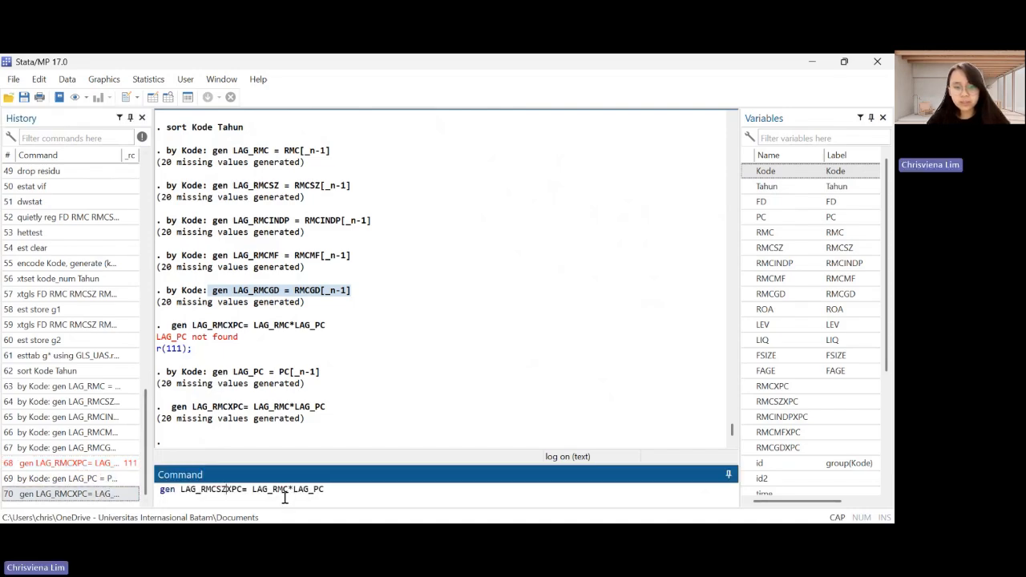
pyautogui.press('Return')
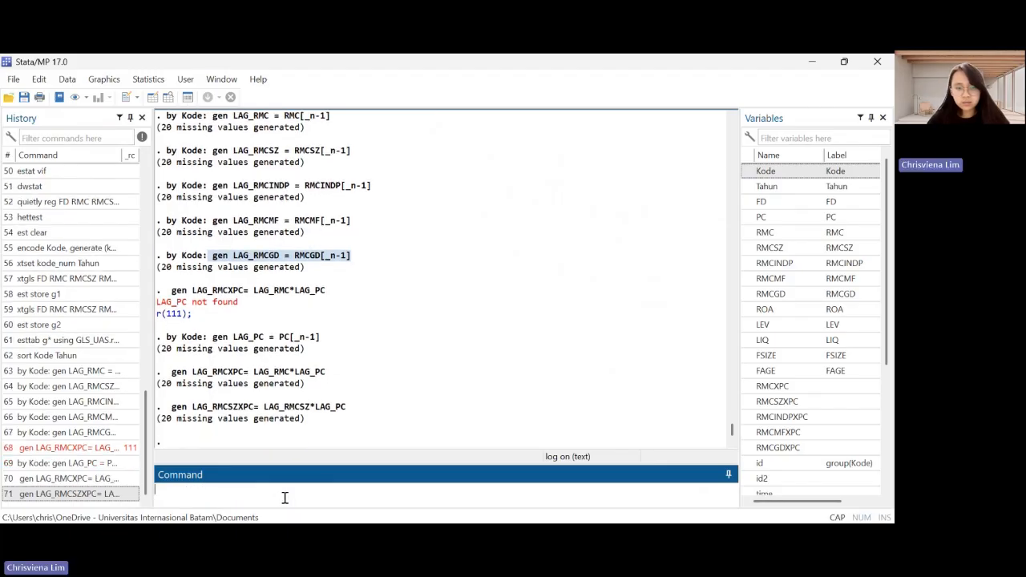
# Generate the lagged interaction LAG_RMCINDPXPC as LAG_RMCINDP*LAG_PC
pyautogui.press('pageup')
pyautogui.press('pageup')
pyautogui.click(215, 490)
pyautogui.write('INDPXPC= LAG_RMC*LAG_PC')
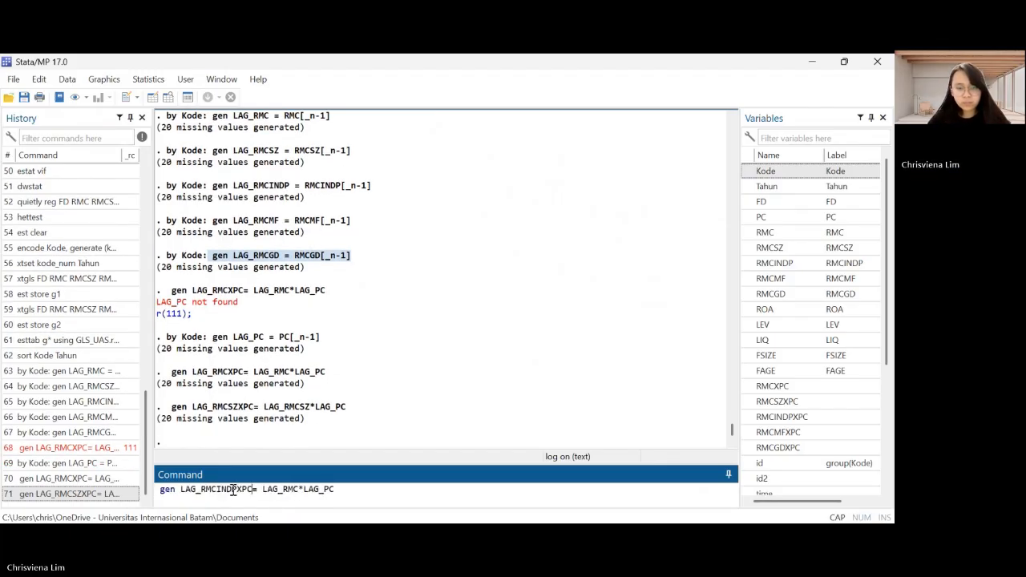
pyautogui.write('INDP')
pyautogui.press('Return')
# Generate the lagged interaction LAG_RMCMFXPC as LAG_RMCMF*LAG_PC
pyautogui.press('pageup')
pyautogui.press('pageup')
pyautogui.press('pageup')
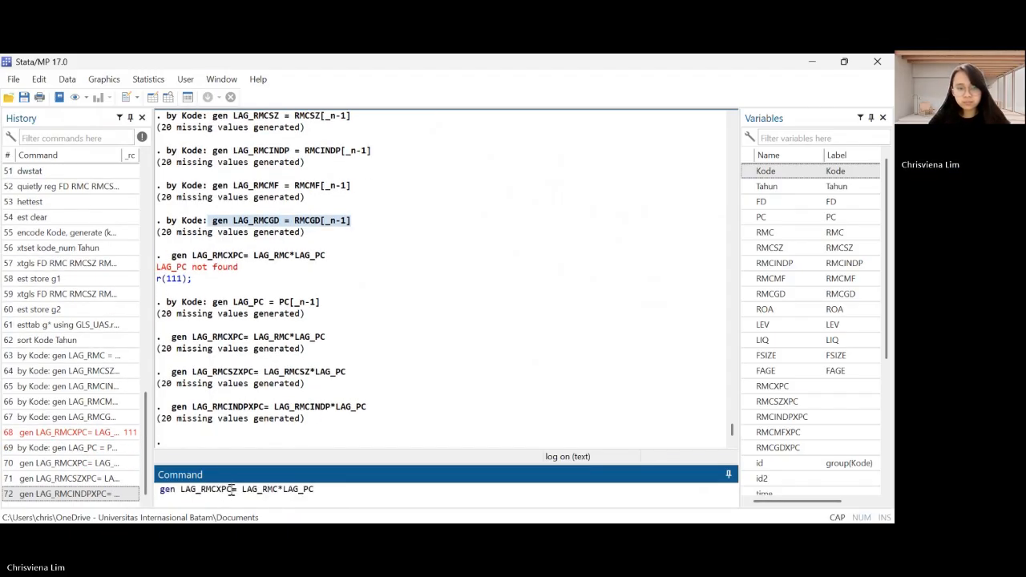
pyautogui.write('MF')
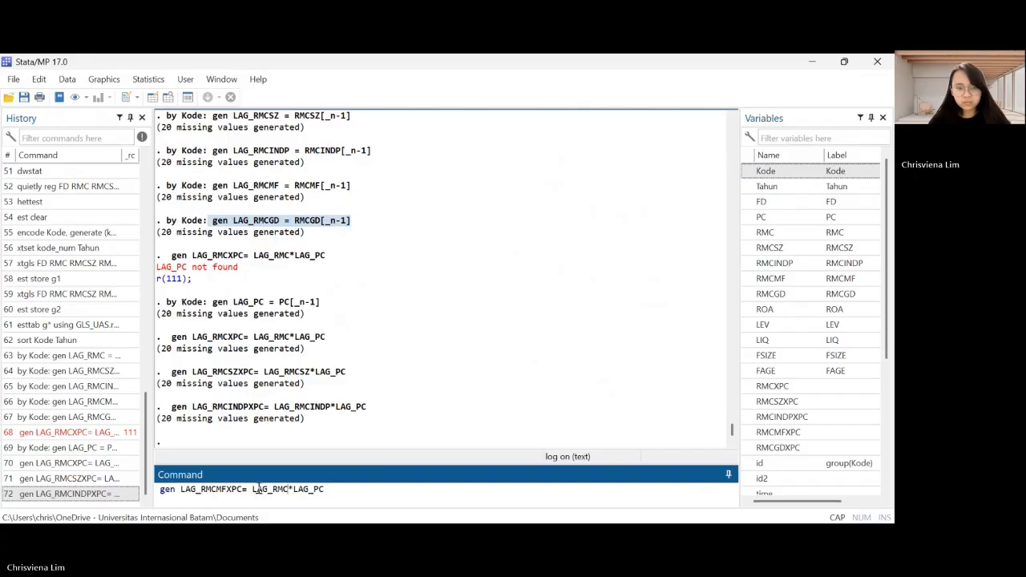
pyautogui.write('MF')
pyautogui.press('Return')
# Generate the lagged interaction LAG_RMCGDXPC as LAG_RMCGD*LAG_PC
pyautogui.press('pageup')
pyautogui.press('pageup')
pyautogui.press('pageup')
pyautogui.press('pageup')
pyautogui.click(218, 490)
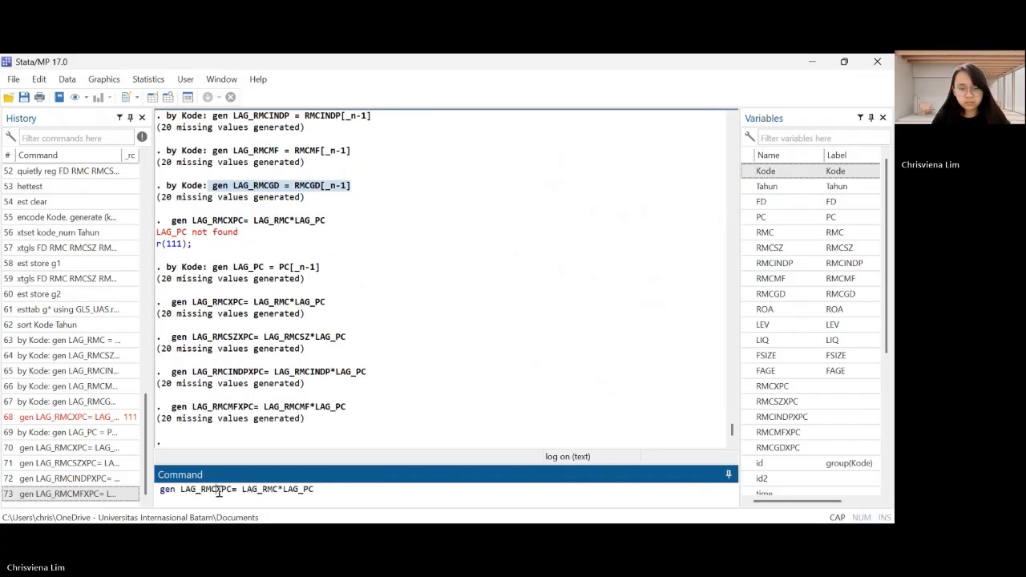
pyautogui.write('GD')
pyautogui.write('GD')
pyautogui.press('Return')
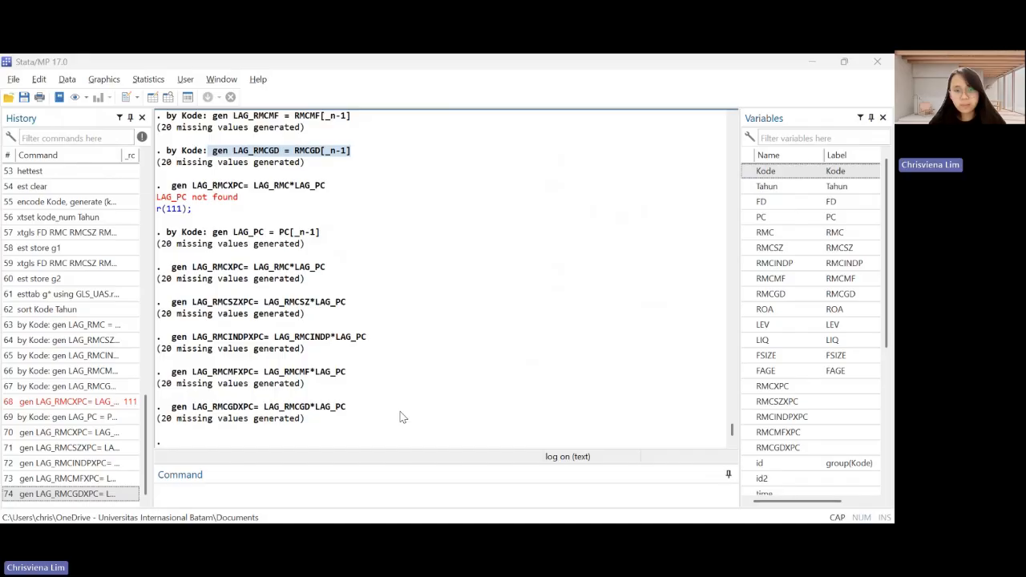
# Run a robust regression of FD on LAG_RMC, LAG_RMCSZ, LAG_RMCINDP, LAG_RMCMF, LAG_RMCGD, ROA, LEV, LIQ, FSIZE, FAGE and i.Tahun
pyautogui.click(330, 491)
pyautogui.write('reg FD LAG_RMC LAG_RMCSZ LAG_RMCINDP LAG_RMCMF LAG_RMCGD ROA LEV LIQ FSIZE FAGE i.Tahun, robus')
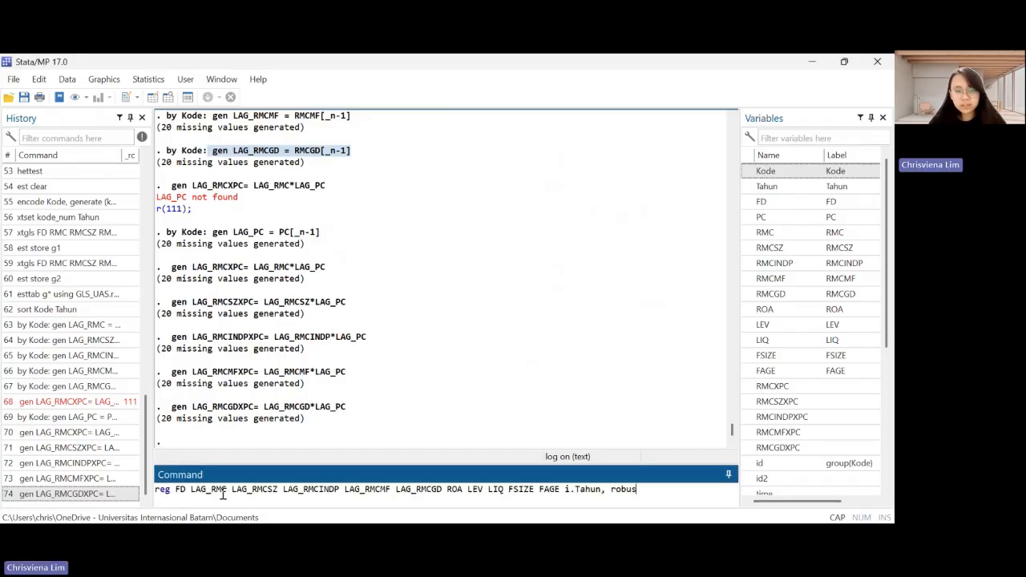
pyautogui.click(184, 489)
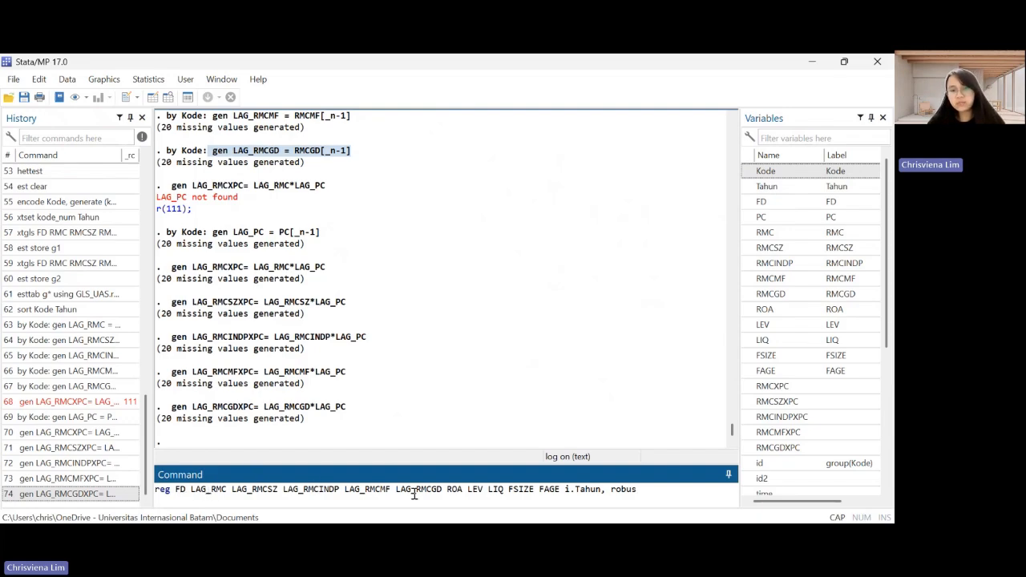
pyautogui.hotkey('alt', 'Tab')
pyautogui.click(660, 492)
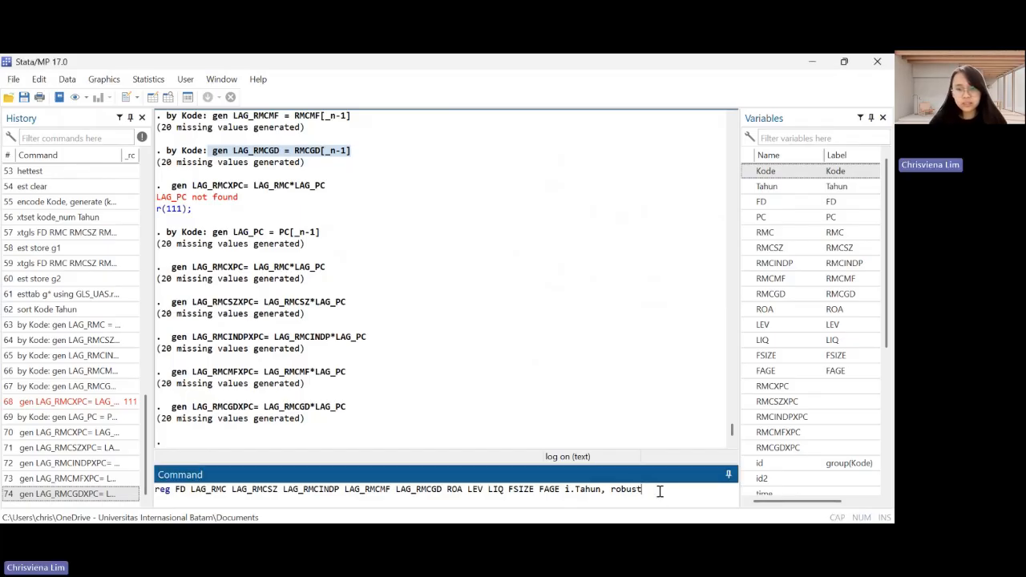
pyautogui.press('Return')
pyautogui.scroll(3, 605, 372)
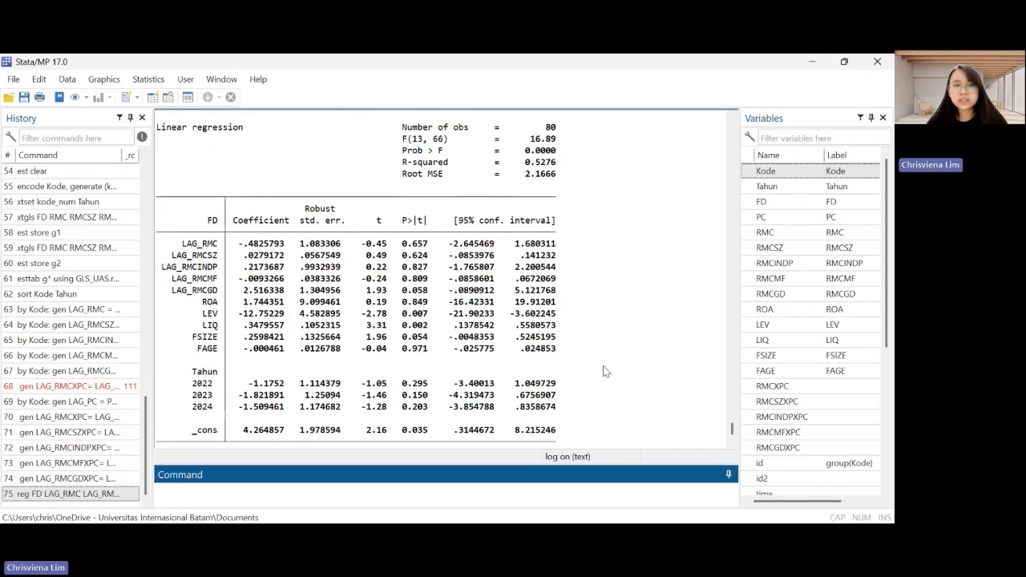
pyautogui.scroll(-2, 606, 371)
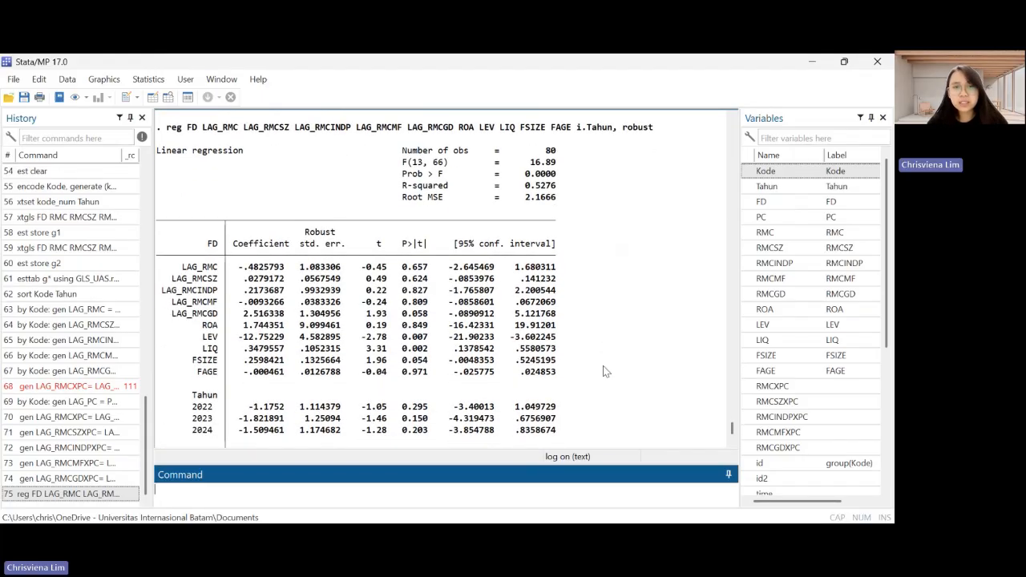
pyautogui.scroll(-2, 606, 372)
# Store the estimates of the lagged regression without interactions as g1
pyautogui.hotkey('alt', 'Tab')
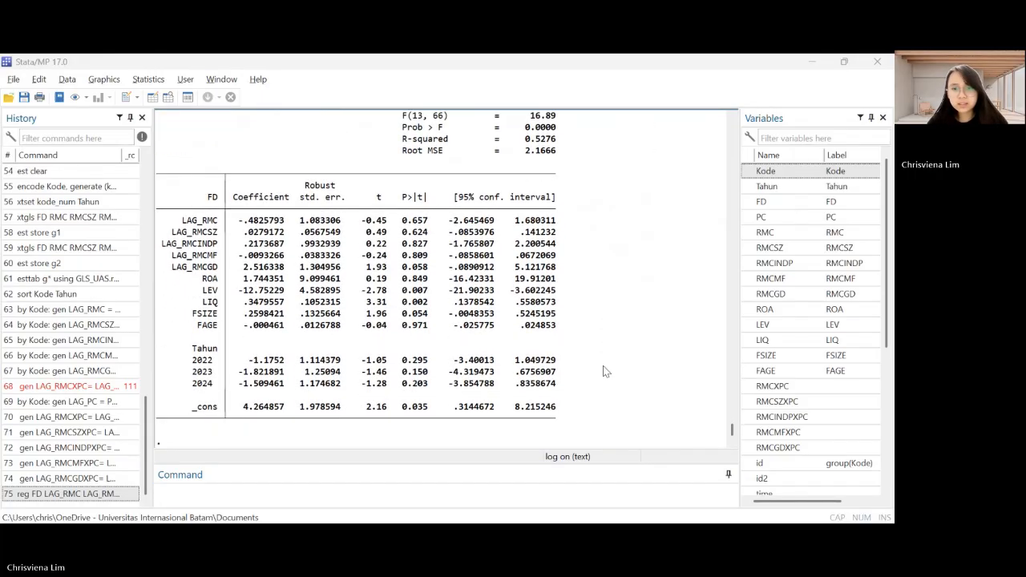
pyautogui.hotkey('alt', 'Tab')
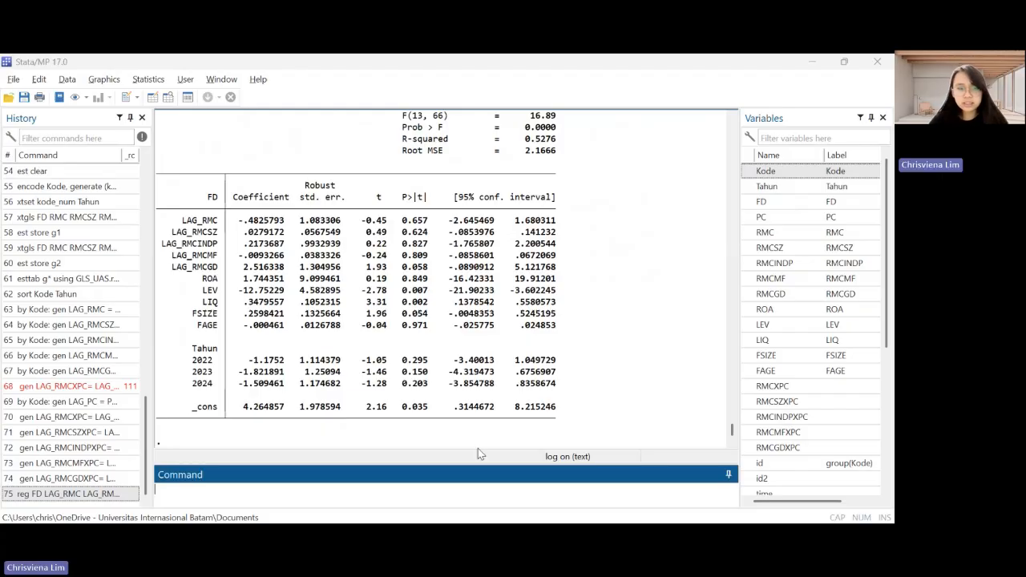
pyautogui.write('est st')
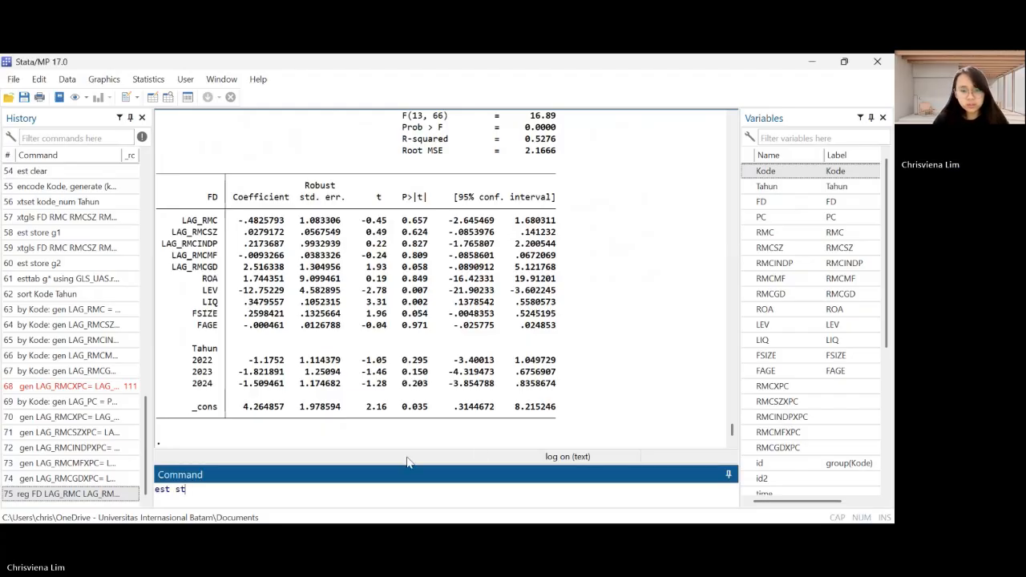
pyautogui.write('ore g1')
pyautogui.press('Return')
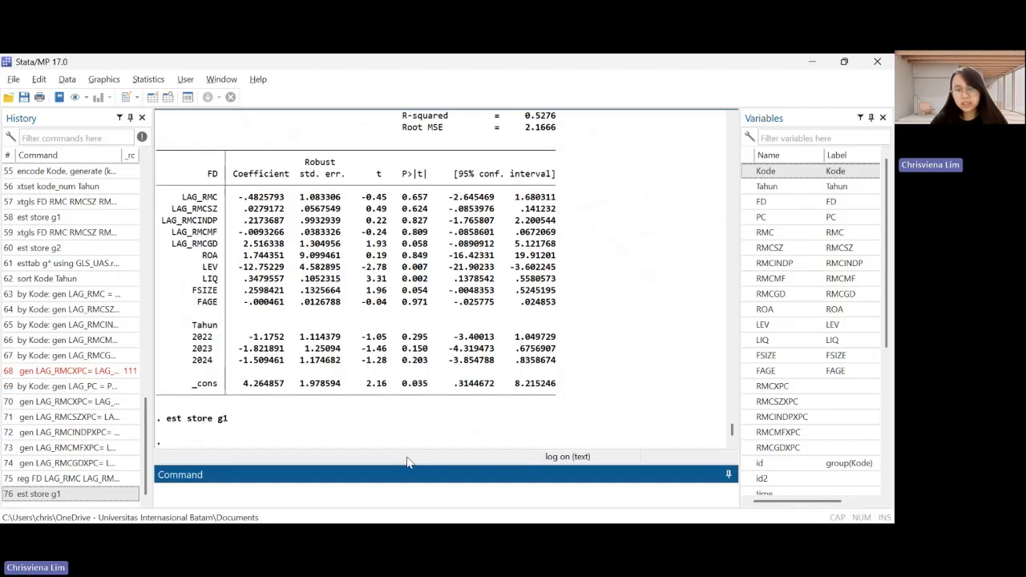
# Run a robust regression of FD on the five lagged RMC variables, LAG_PC, their lagged XPC interactions, ROA, LEV, LIQ, FSIZE, FAGE and i.Tahun
pyautogui.hotkey('alt', 'Tab')
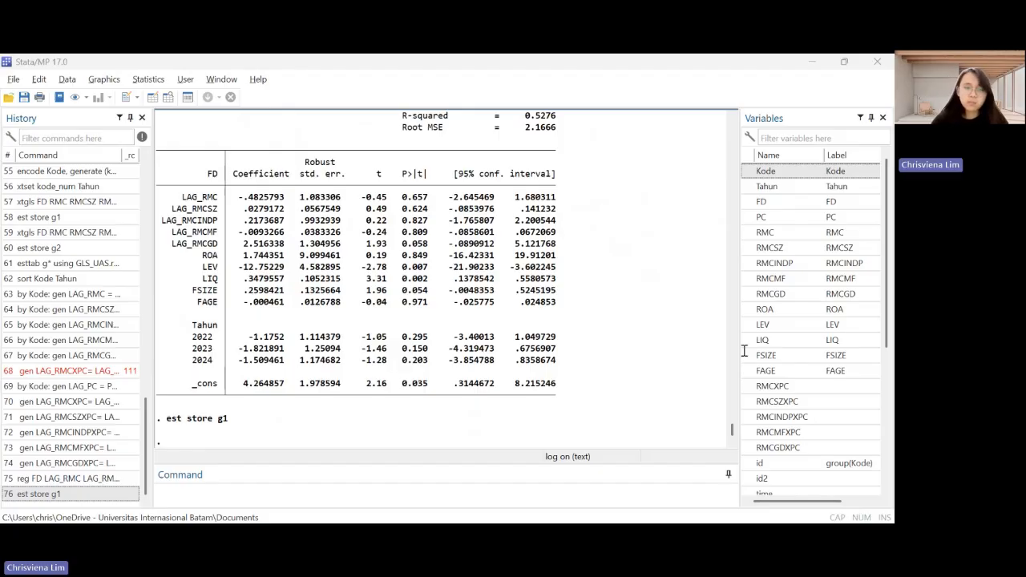
pyautogui.click(337, 484)
pyautogui.write('reg FD LAG_RMC LAG_RMCSZ LAG_RMCINDP LAG_RMCMF LAG_RMCGD LAG_PC LAG_RMCXPC LAG_RMCSZXPC LAG_RMCINDPXPC LAG_RMCMFXPC LAG_RMCGDXPC ROA LEV LIQ FSIZE FAGE i.Tahun, robust')
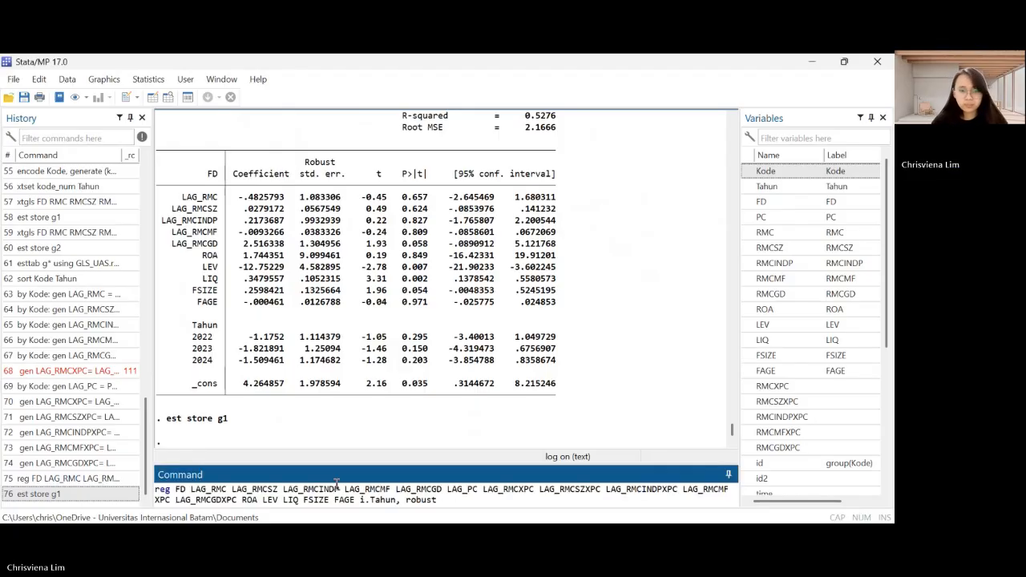
pyautogui.press('Return')
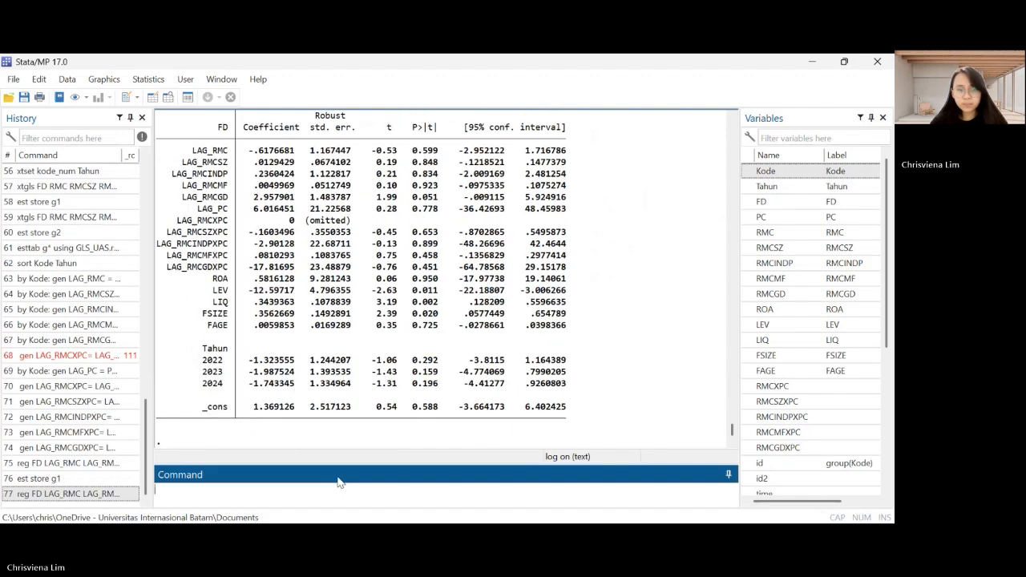
pyautogui.scroll(9, 441, 320)
pyautogui.scroll(-7, 442, 320)
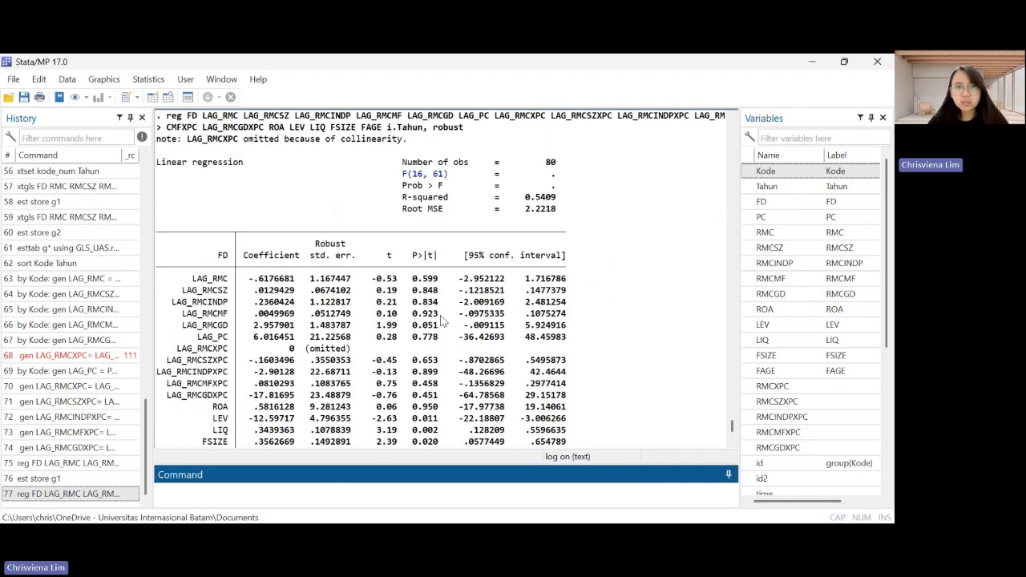
pyautogui.scroll(-4, 442, 320)
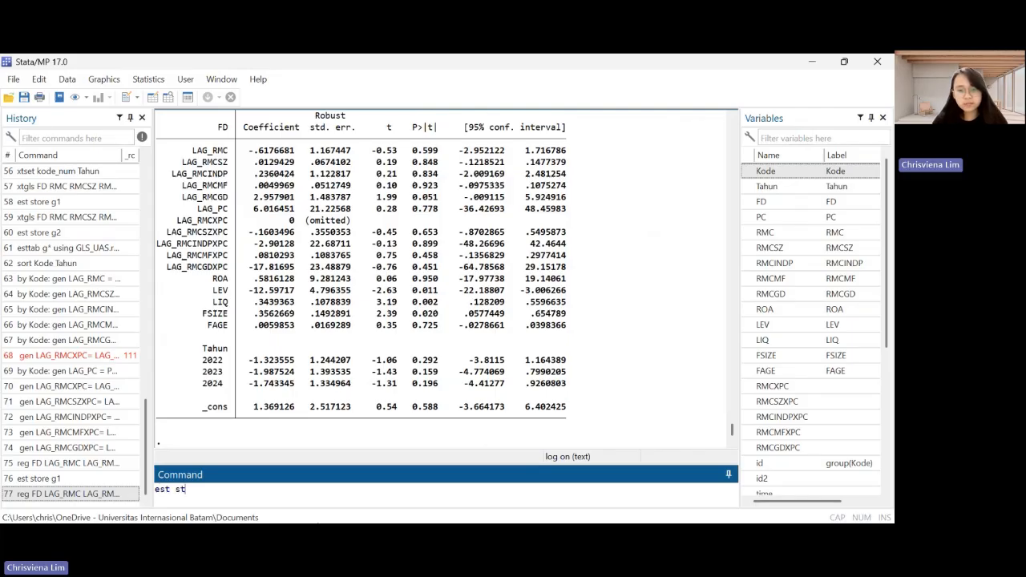
# Store the estimates of the lagged interaction regression as g2
pyautogui.write('est store f2')
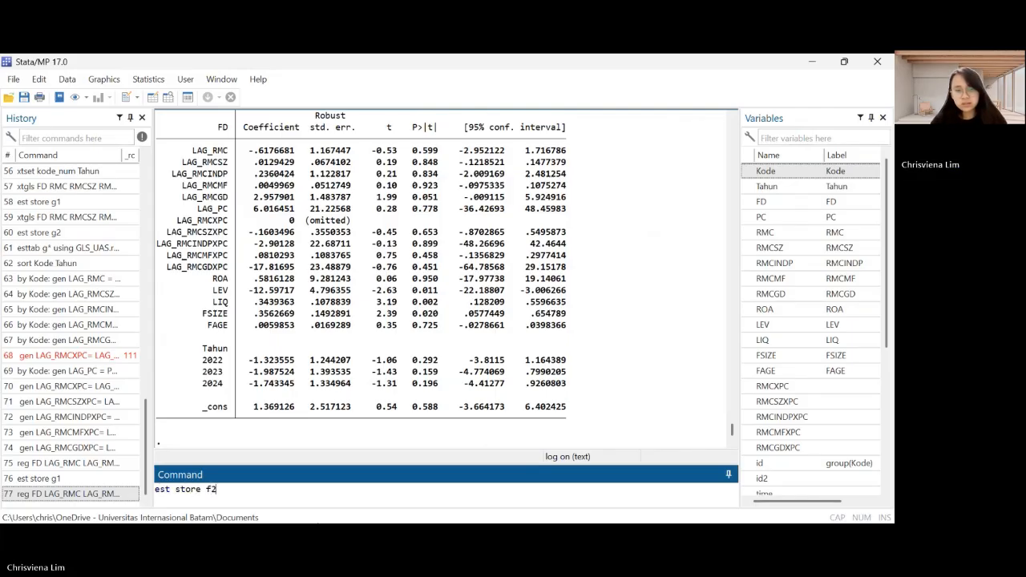
pyautogui.press('BackSpace')
pyautogui.press('BackSpace')
pyautogui.write('g2')
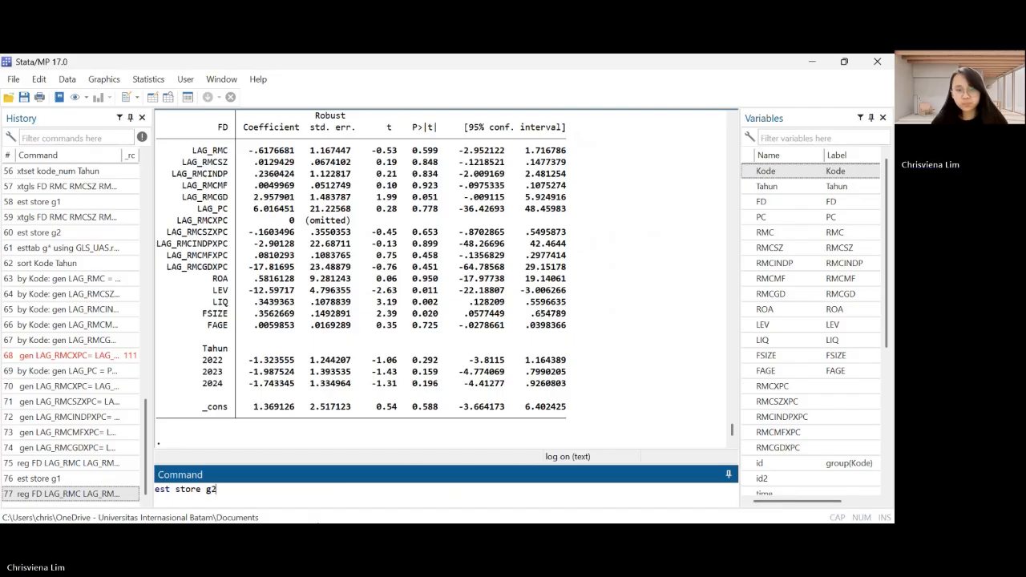
pyautogui.press('Return')
# Export g* with esttab to RobustnessLagged_UAS.rtf using replace, scalar (F p r2_p r2_a N), obslast, compress, stars 0.1/0.05/0.01, b(%6.3f), t(%6.2f), nogap and indicate("Year FE = *Tahun*")
pyautogui.click(317, 525)
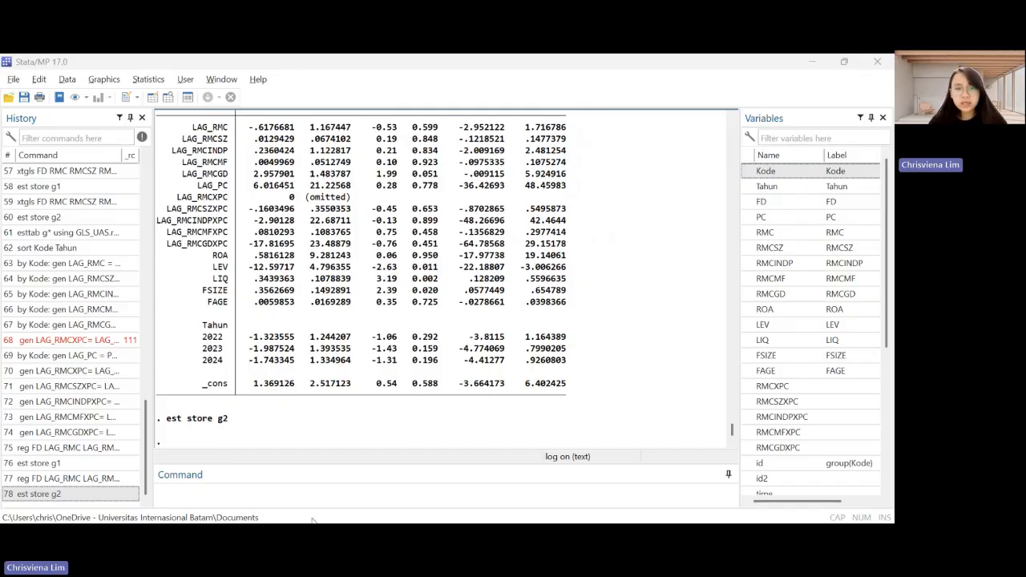
pyautogui.click(340, 499)
pyautogui.write('esttab g* using RobustnessLagged_ UAS.rtf, replace scalar (F p r2_p r2_a N) obslast compress star(* 0.1 ** 0.05 *** 0.01) b(%6.3f) t(%6.2f) nogap indicate("Year FE = *Tahun*")')
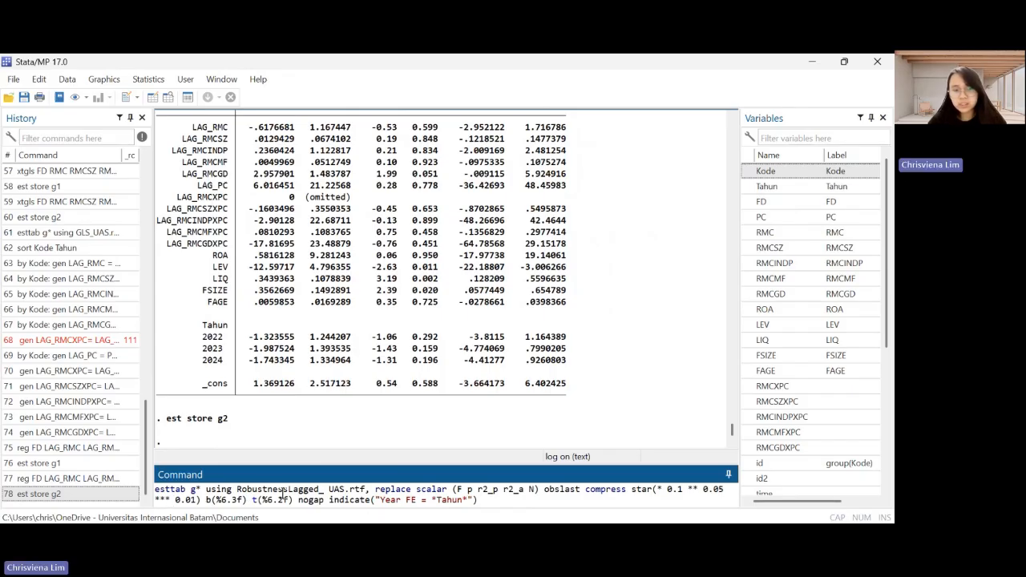
pyautogui.click(323, 490)
pyautogui.press('Delete')
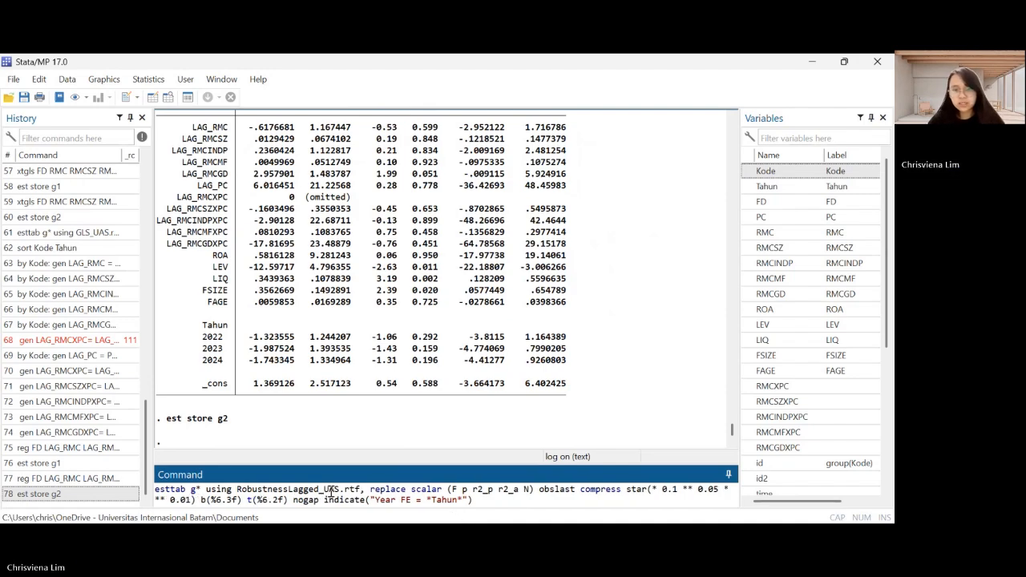
pyautogui.press('Return')
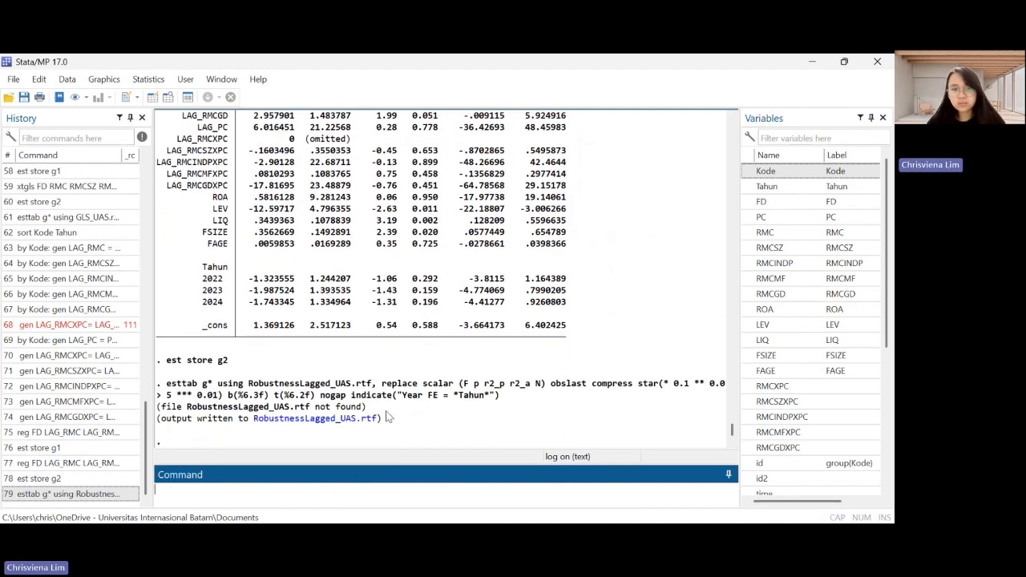
# Open the exported RobustnessLagged_UAS.rtf in Word and review both models' coefficients, interaction terms and the Year FE row
pyautogui.click(324, 420)
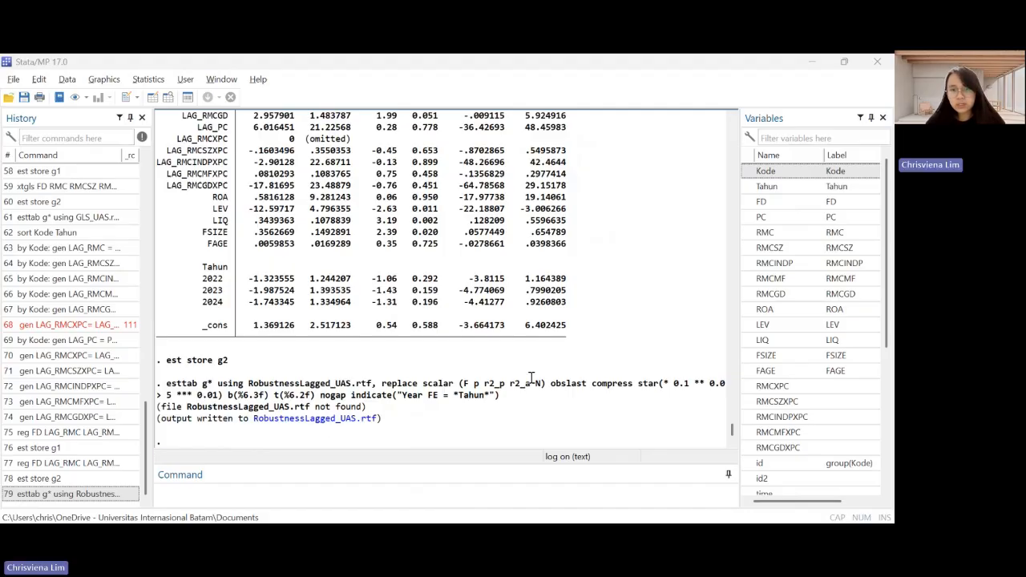
pyautogui.click(341, 465)
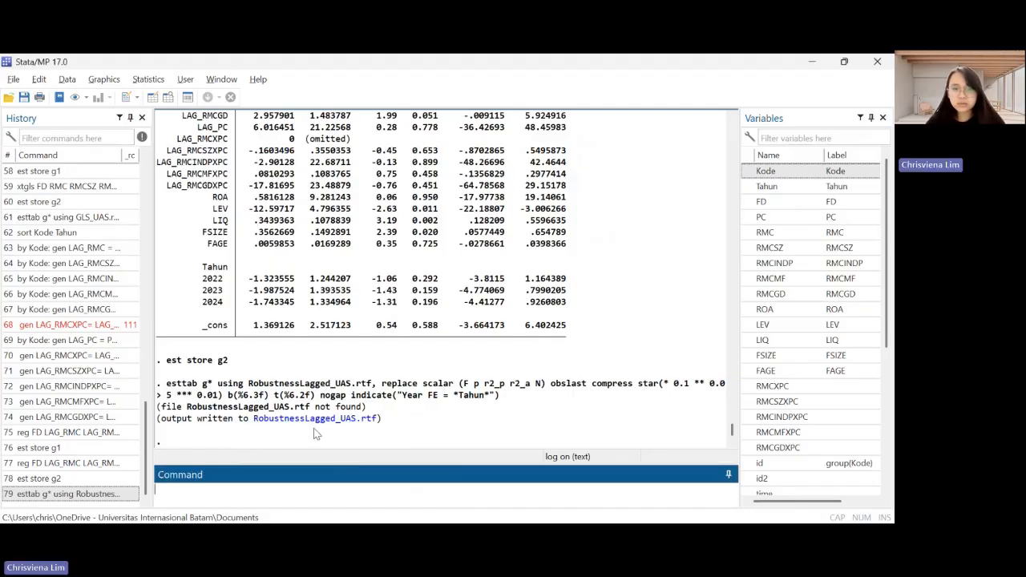
pyautogui.click(324, 427)
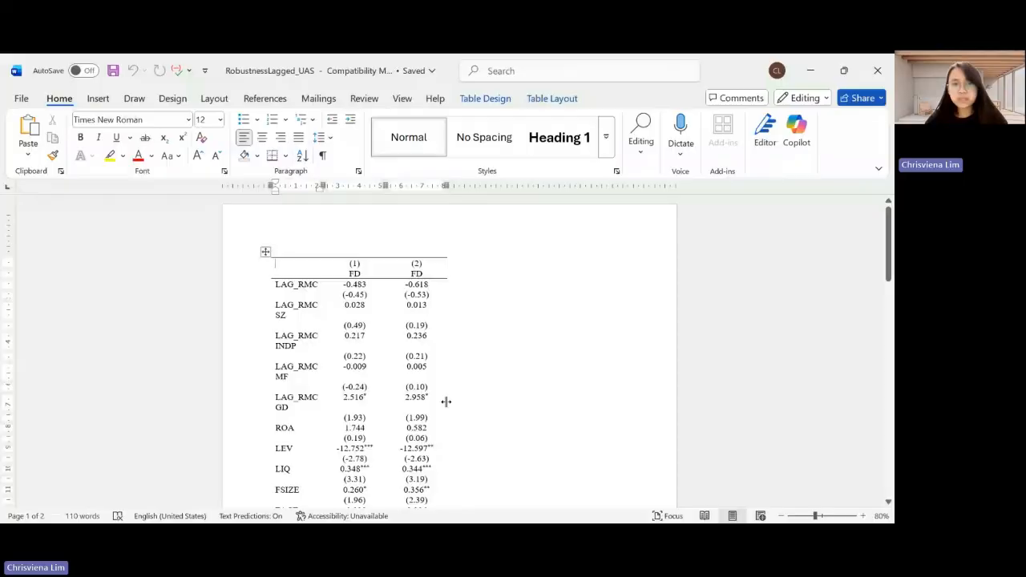
pyautogui.scroll(-2, 446, 402)
pyautogui.scroll(3, 446, 402)
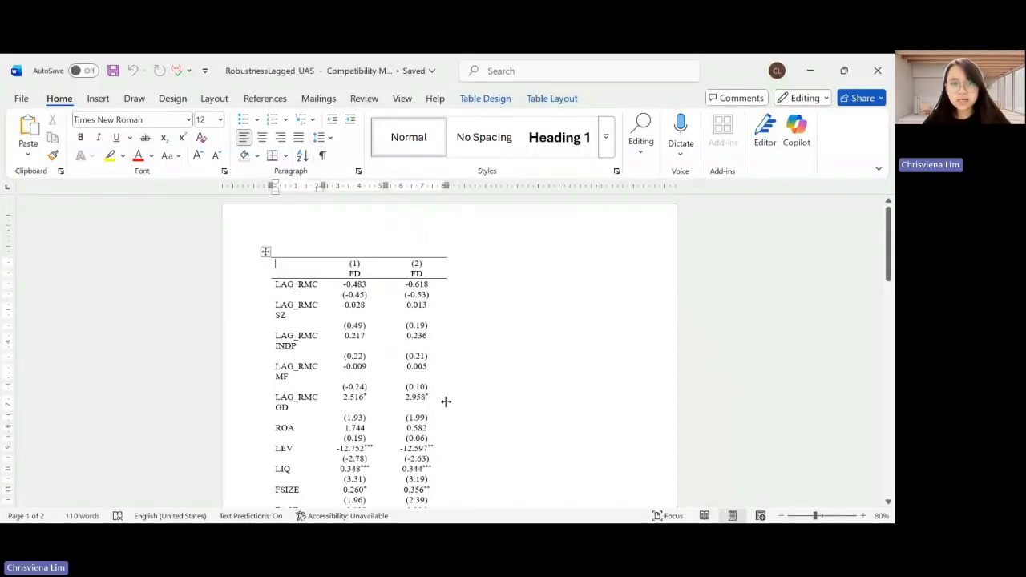
pyautogui.scroll(-8, 473, 367)
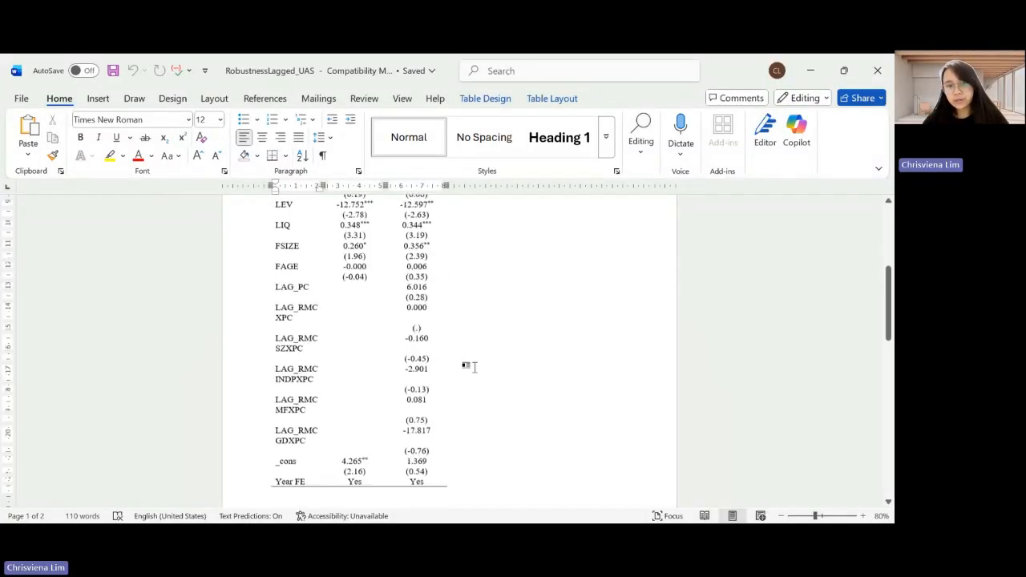
pyautogui.scroll(8, 473, 368)
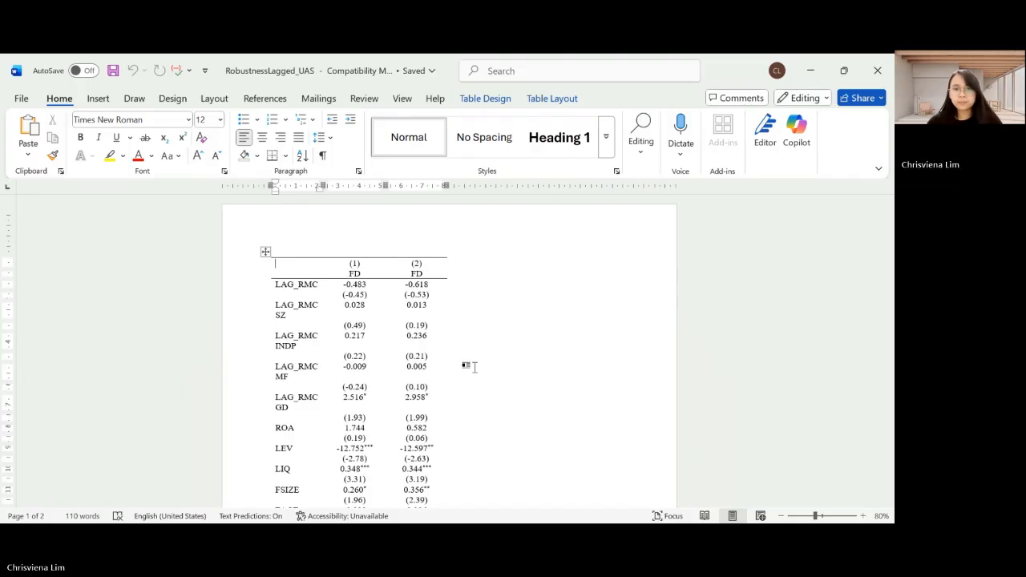
# Return to Stata and clear the stored estimates with est clear
pyautogui.click(176, 507)
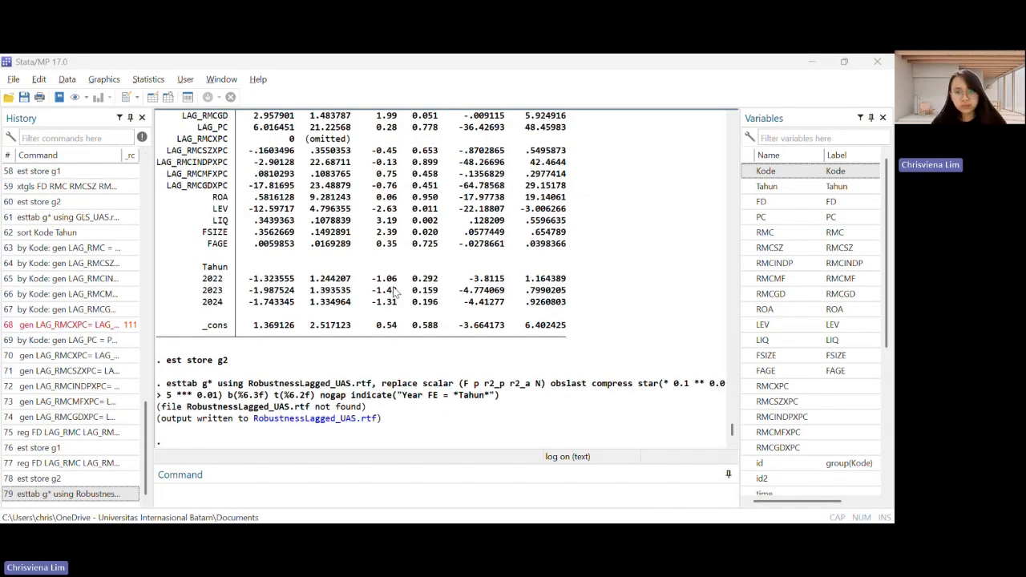
pyautogui.click(270, 505)
pyautogui.write('est clear')
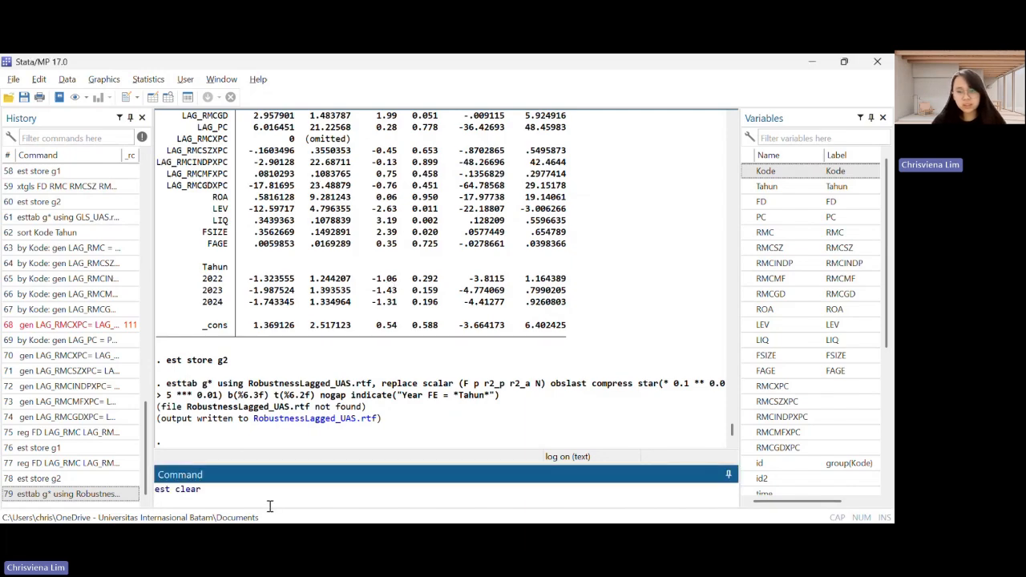
pyautogui.press('Return')
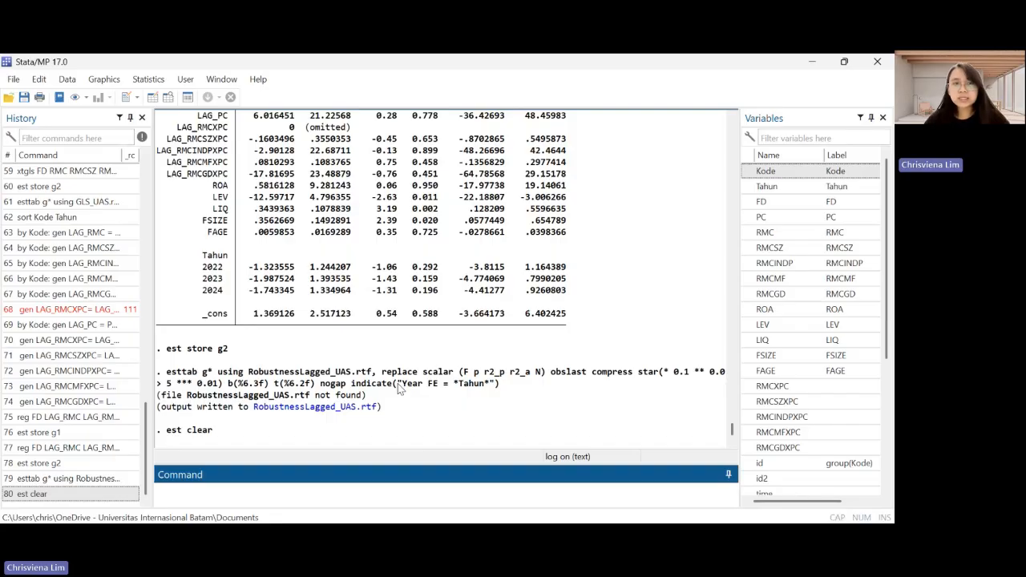
# Start saving the dataset under a new name and browse to the Accounting > Semester 5 > Statistika Penelitian folder
pyautogui.click(14, 80)
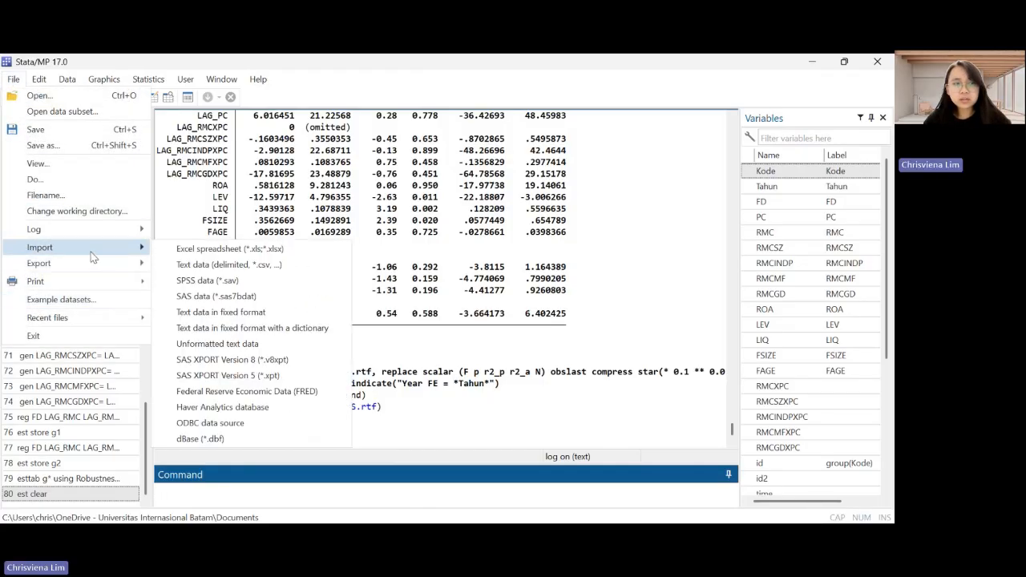
pyautogui.click(94, 146)
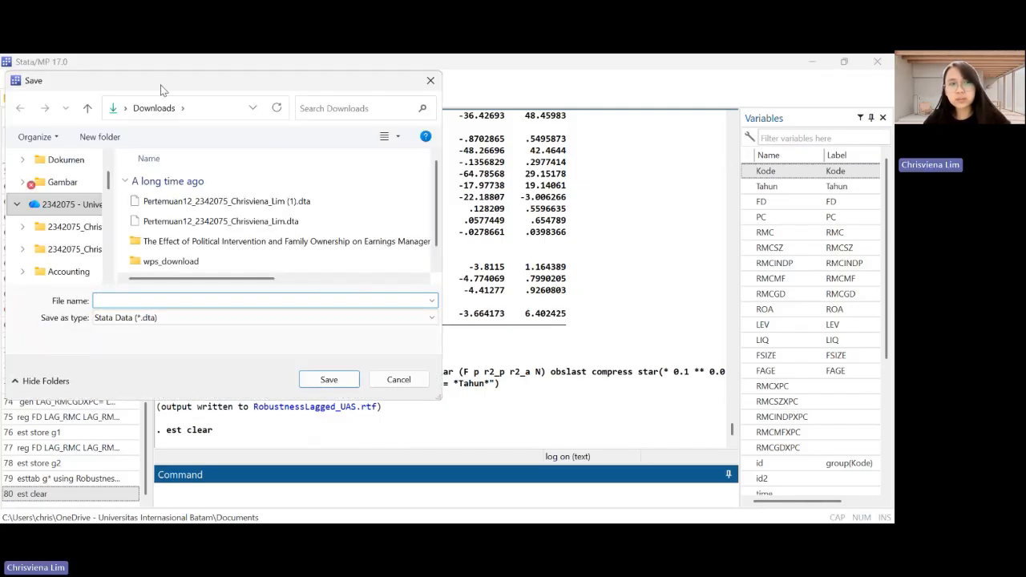
pyautogui.moveTo(160, 88); pyautogui.dragTo(306, 125)
pyautogui.scroll(-3, 209, 249)
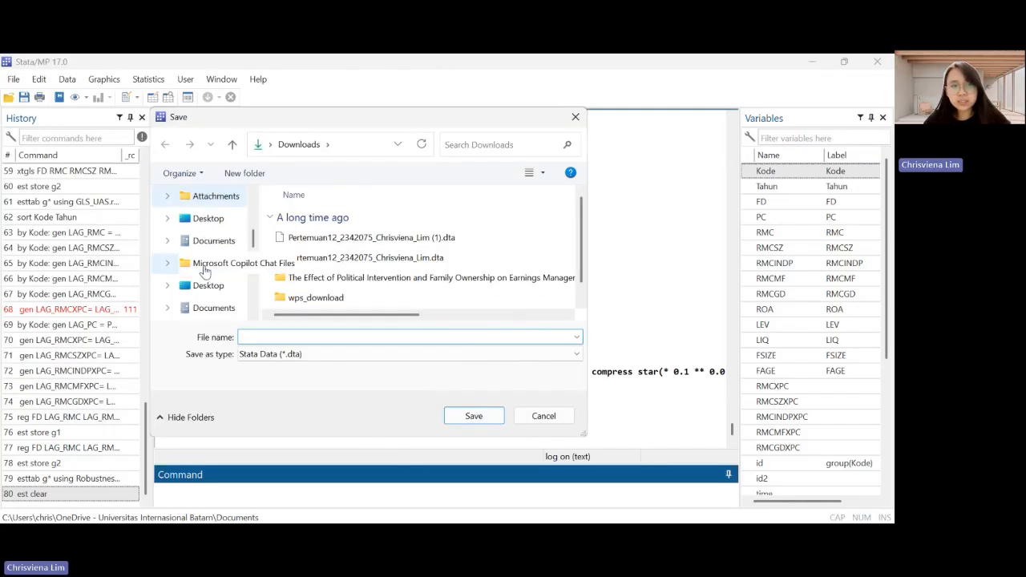
pyautogui.scroll(2, 224, 229)
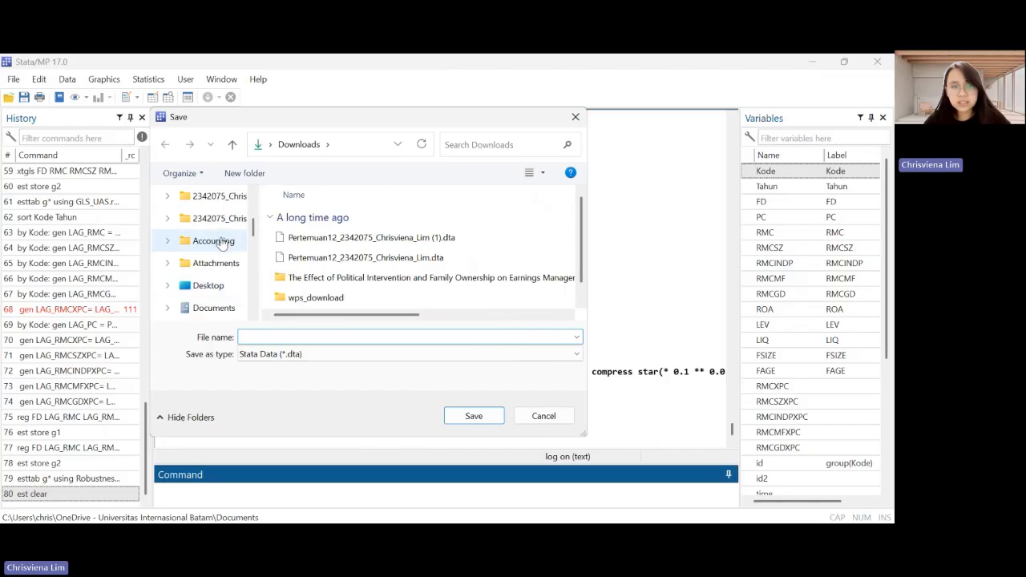
pyautogui.click(204, 241)
pyautogui.click(331, 305)
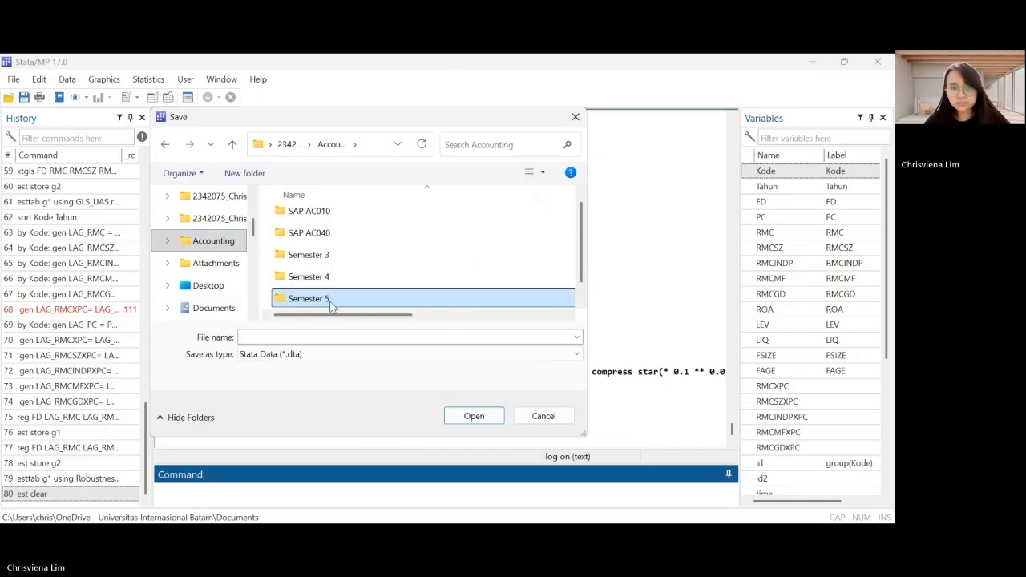
pyautogui.doubleClick(332, 303)
pyautogui.scroll(-1, 332, 304)
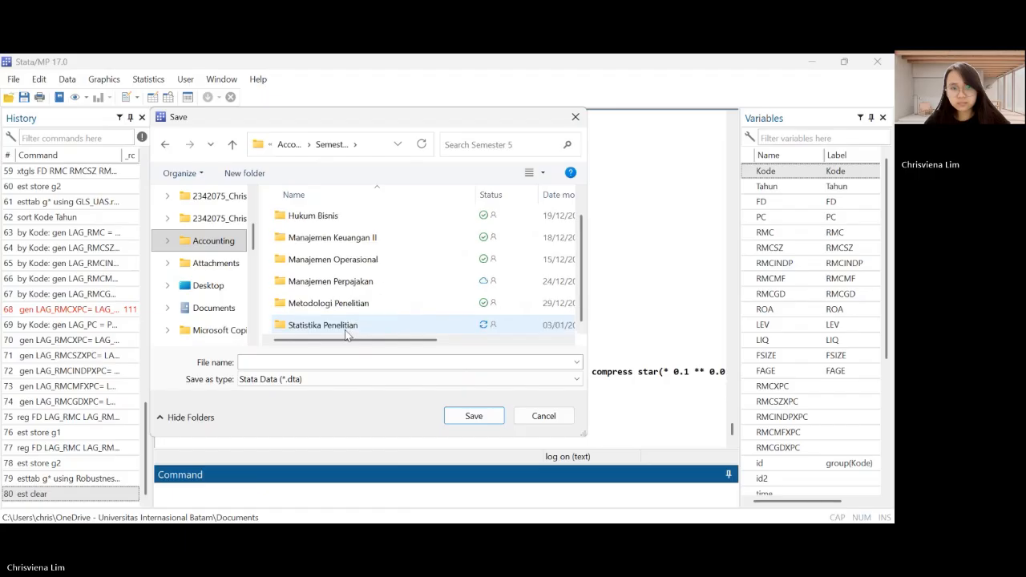
pyautogui.click(346, 332)
pyautogui.doubleClick(344, 329)
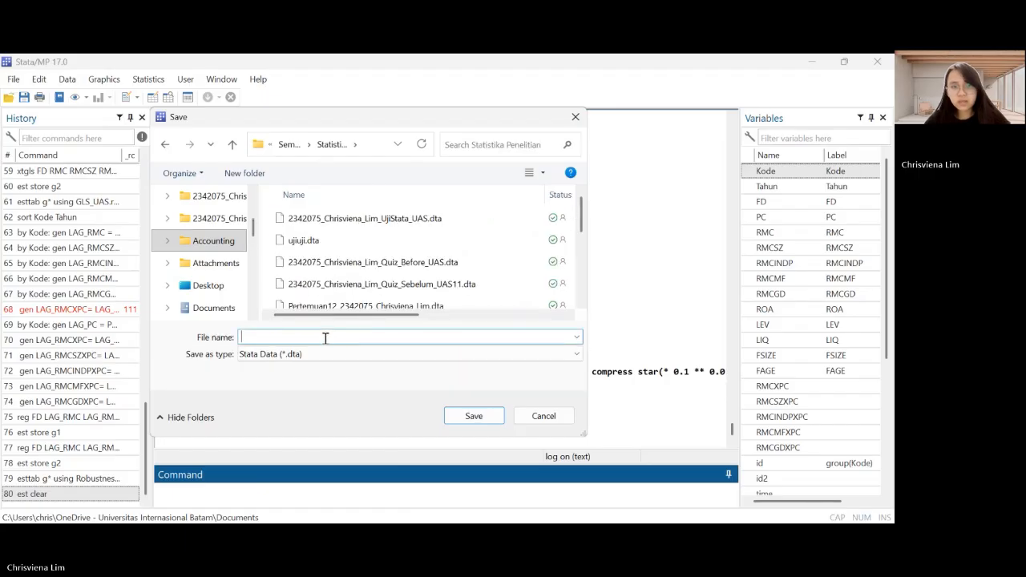
# Save the dataset as Stata Data (*.dta), naming the file with the student number and full name followed by _Stata_UAS
pyautogui.click(325, 337)
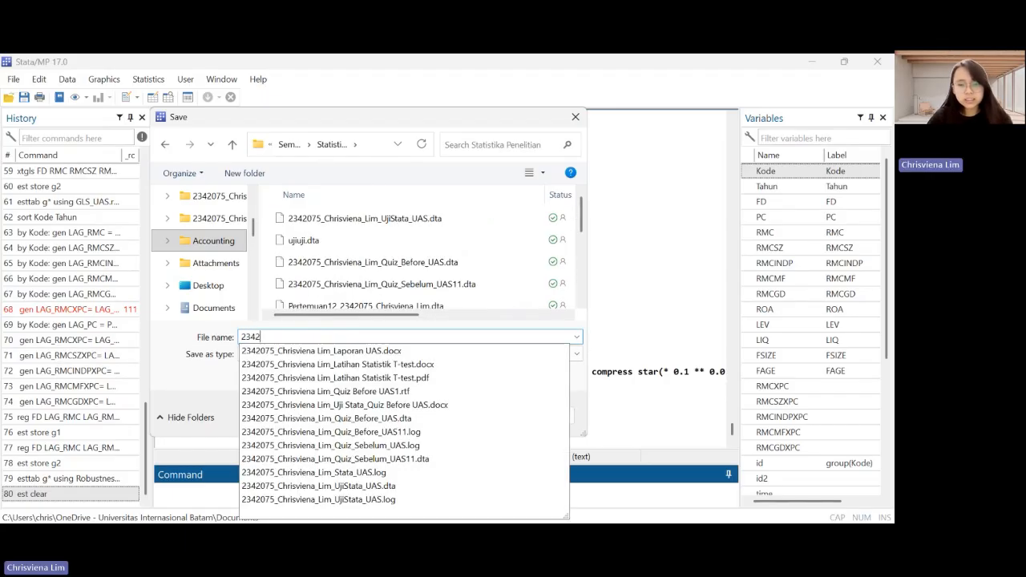
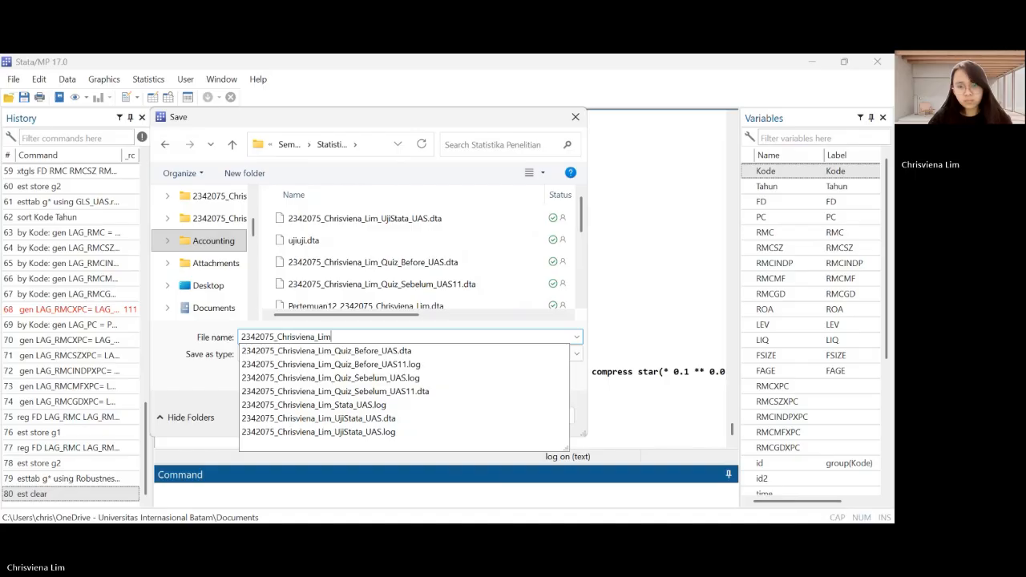
pyautogui.write('_Stata')
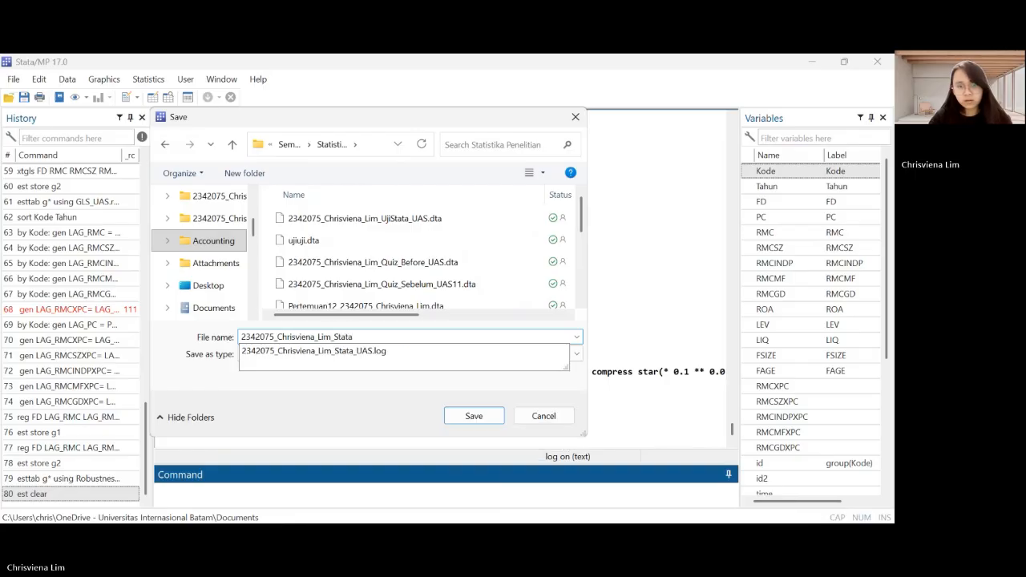
pyautogui.write('_UAS')
pyautogui.click(323, 410)
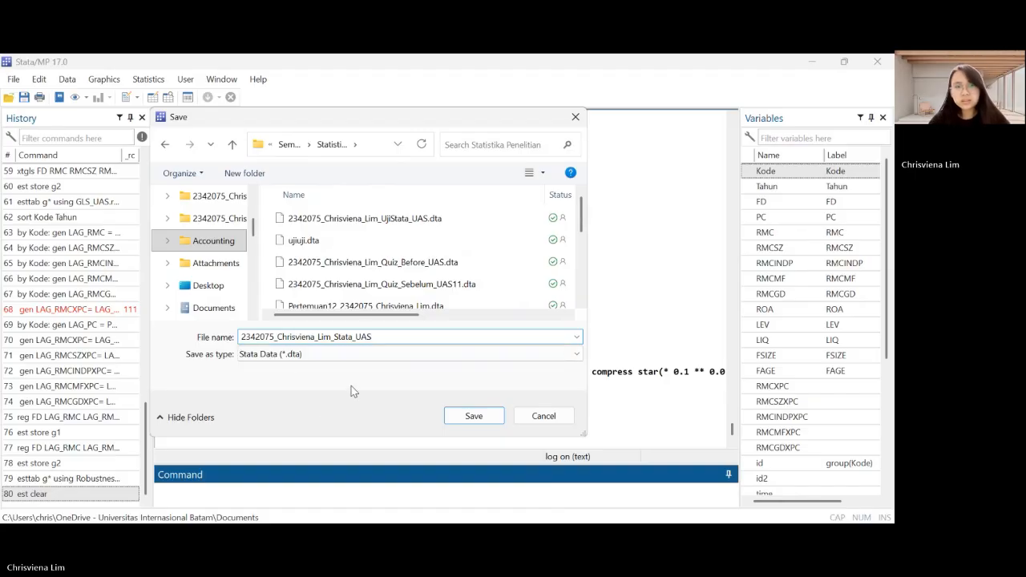
pyautogui.click(377, 354)
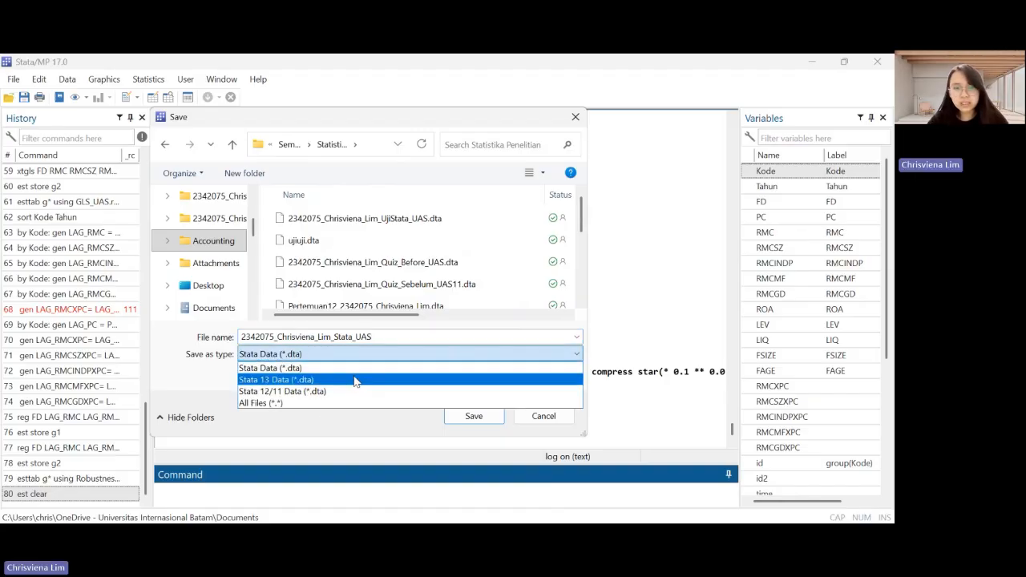
pyautogui.click(361, 372)
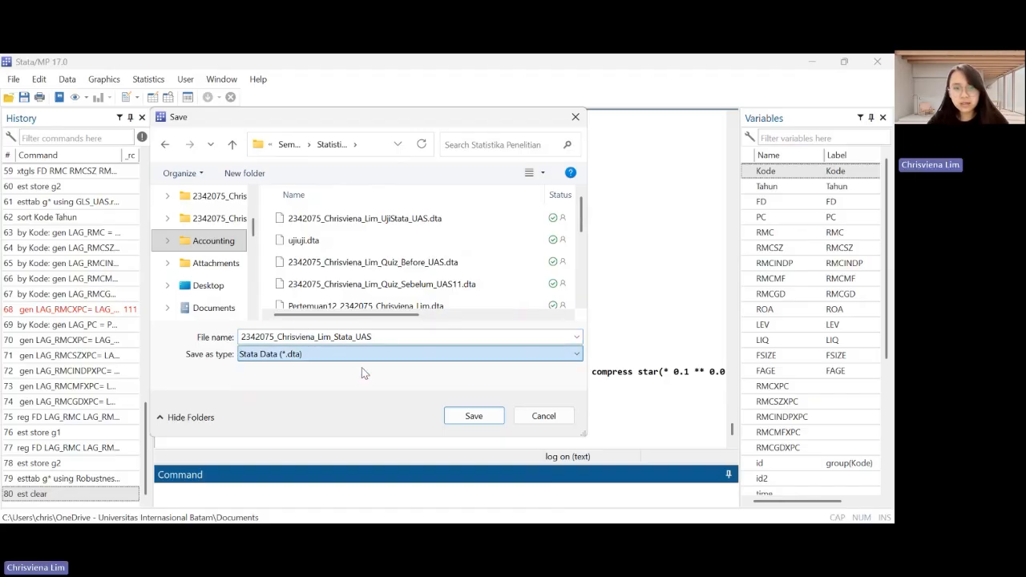
pyautogui.click(481, 417)
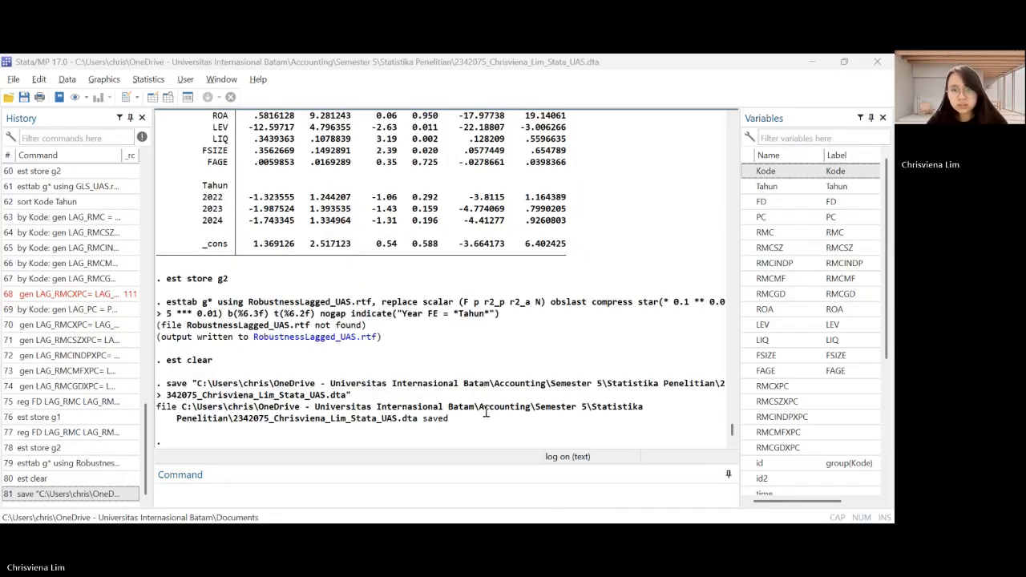
# Close the session's text log with the log close command
pyautogui.click(561, 389)
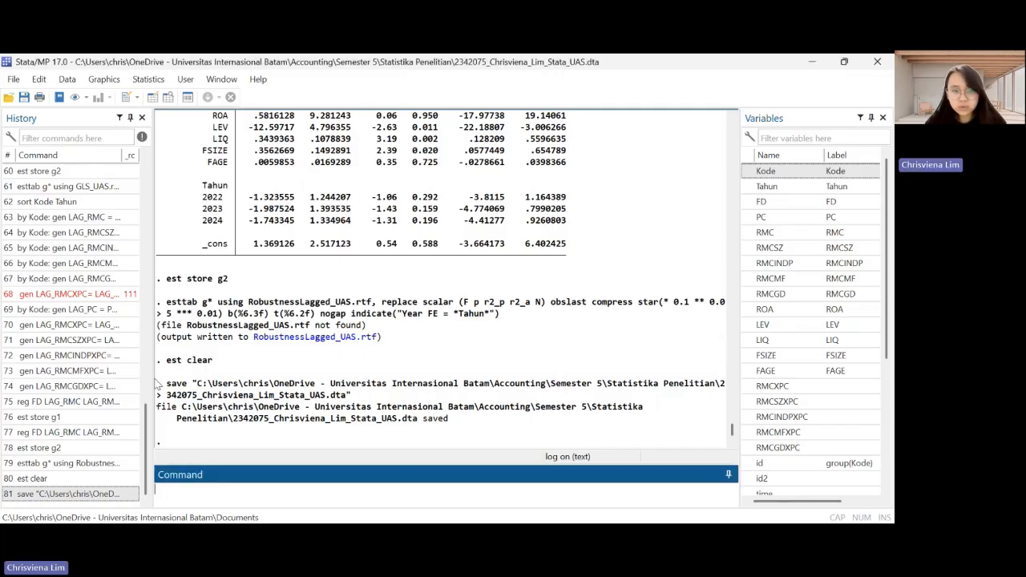
pyautogui.click(320, 458)
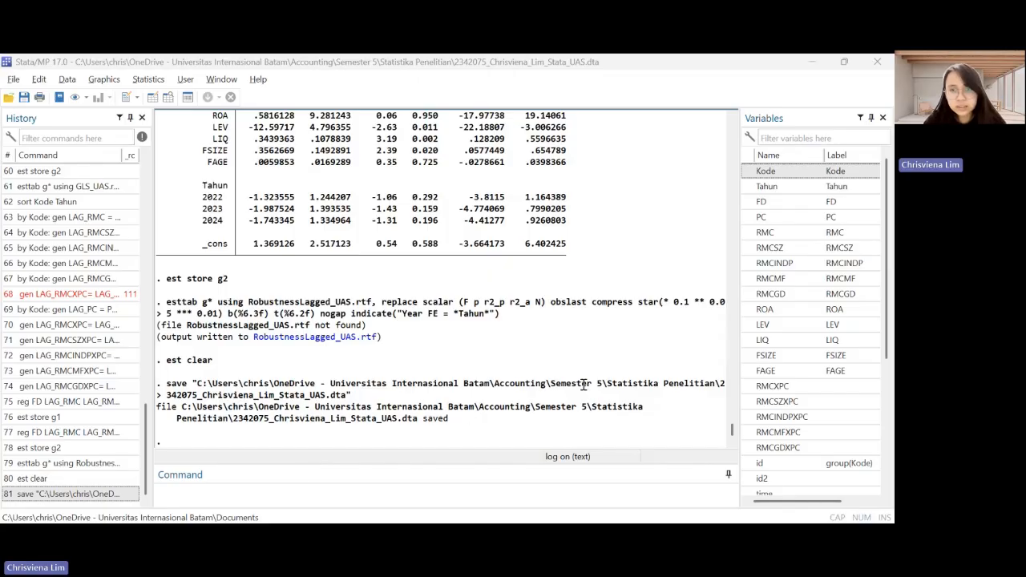
pyautogui.click(368, 499)
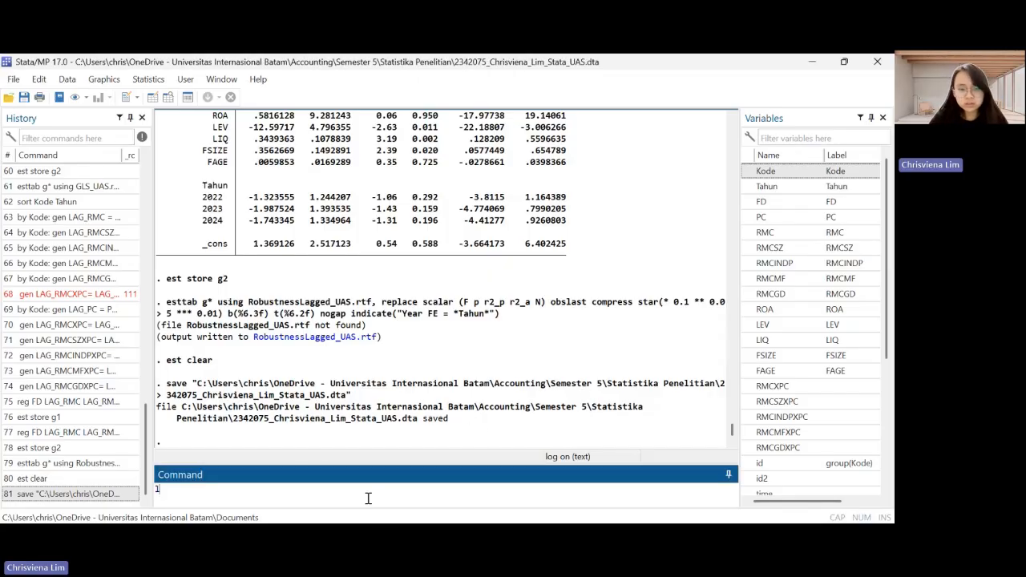
pyautogui.write('og close')
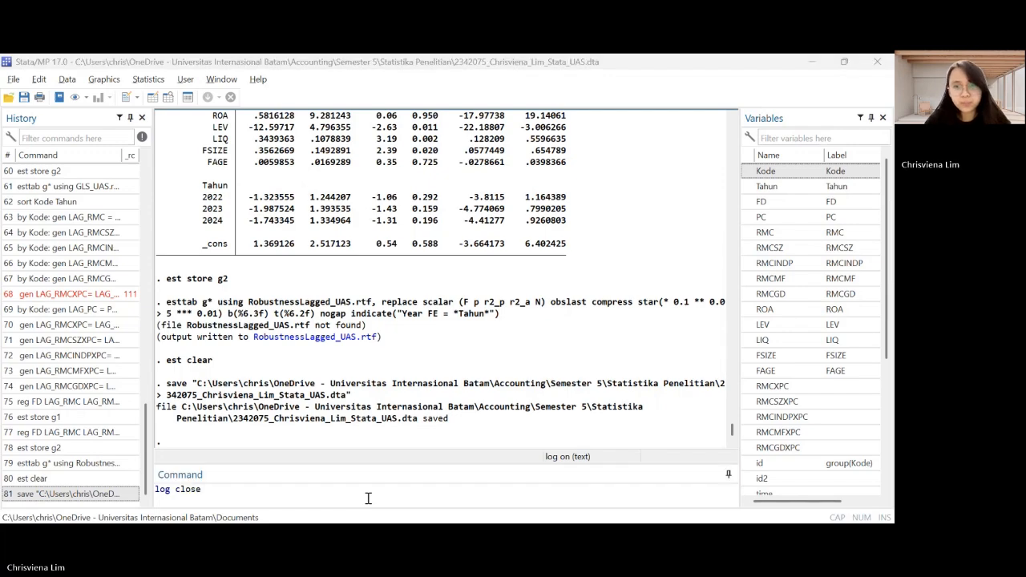
pyautogui.click(592, 413)
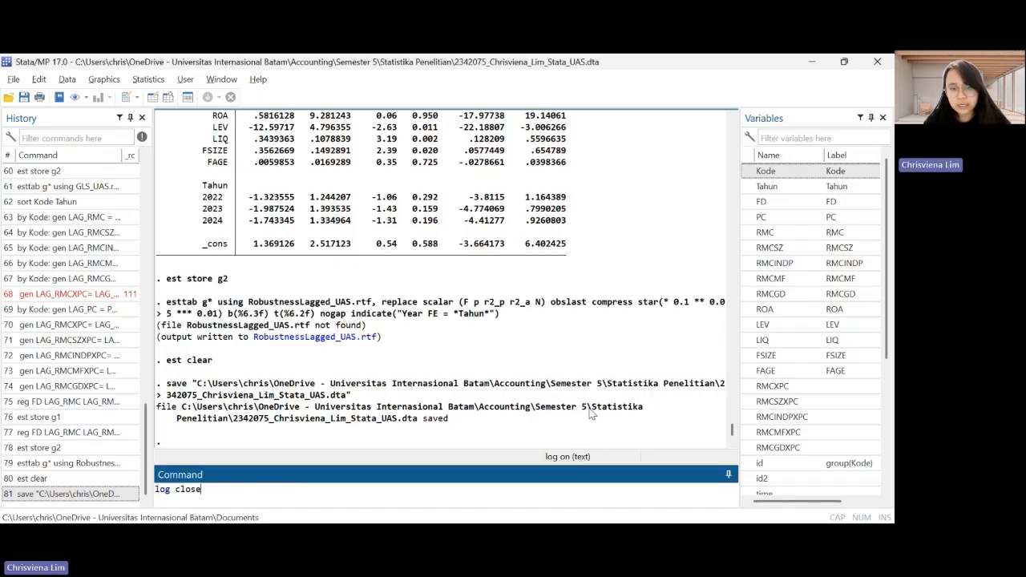
pyautogui.press('Return')
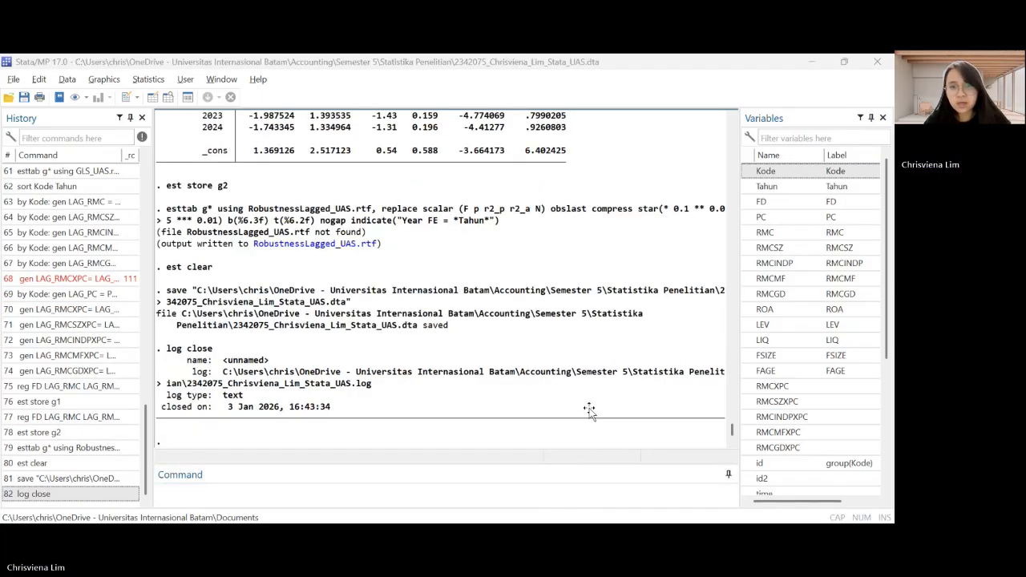